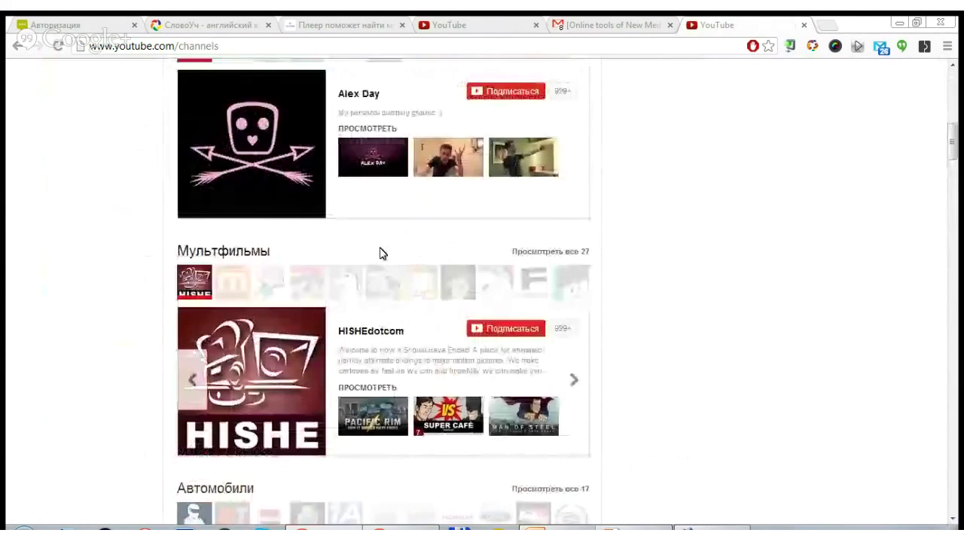
Browse the channel catalogue's category sections, including Кулинария и здоровье, Компьютерные игры and Музыка, and return to the recommended channels
scroll(302, 165, "up", 1)
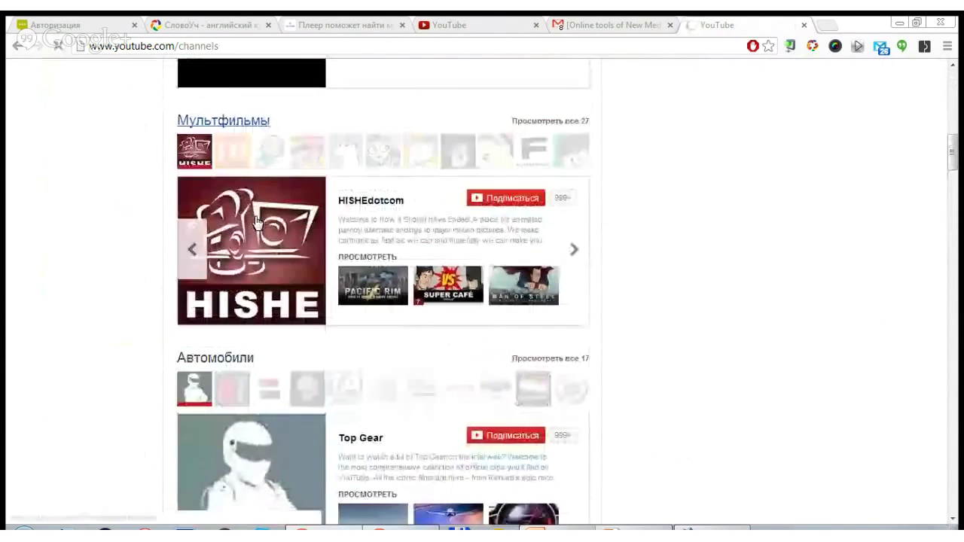
scroll(268, 134, "down", 5)
scroll(349, 264, "down", 4)
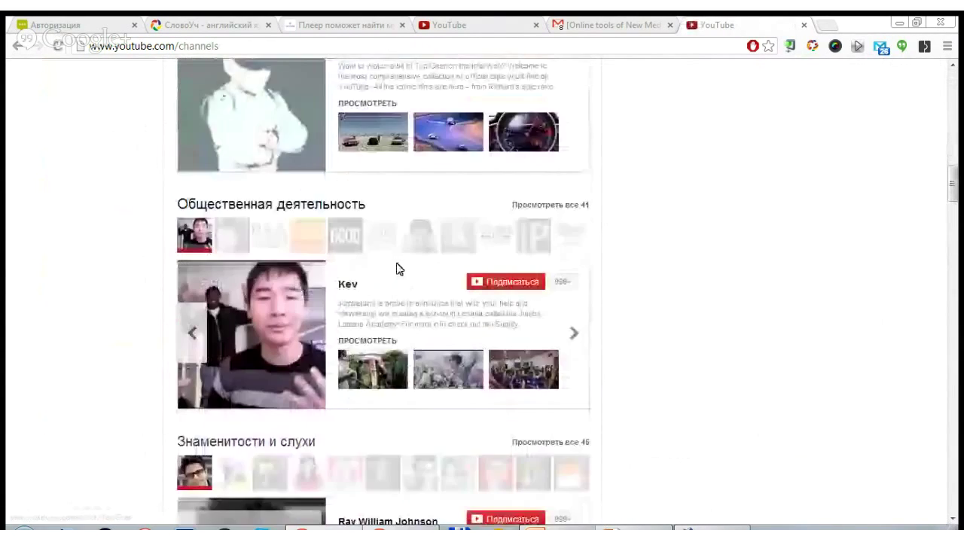
scroll(329, 276, "down", 6)
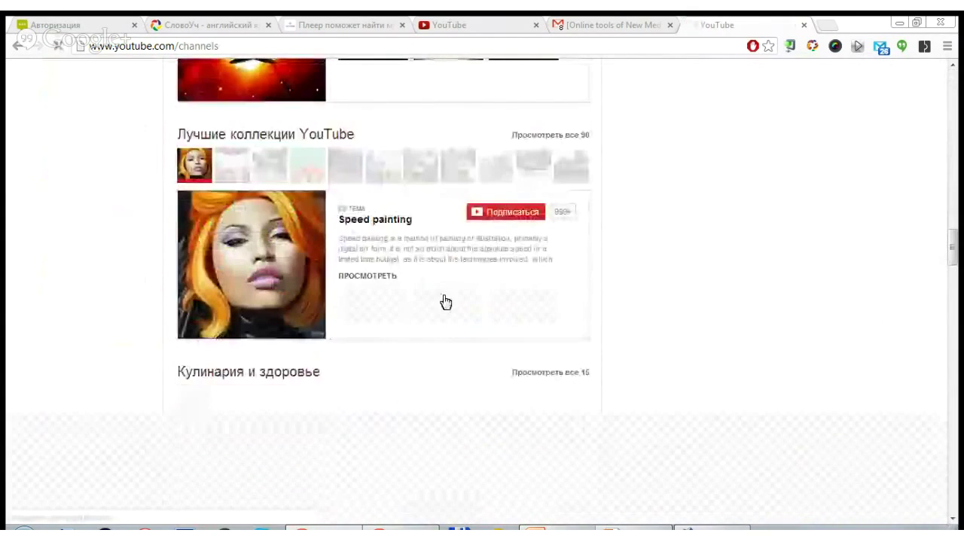
scroll(445, 301, "down", 2)
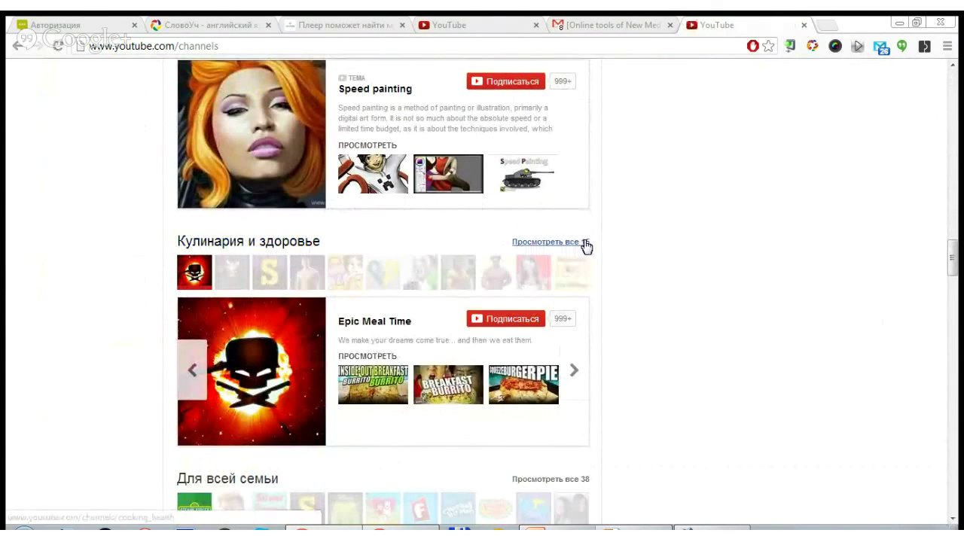
left_click(579, 246)
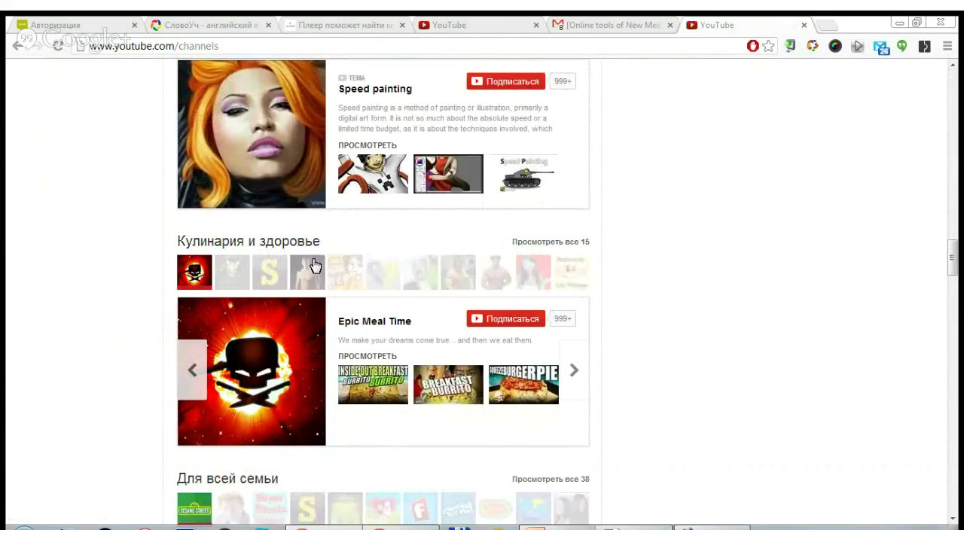
scroll(315, 266, "up", 1)
scroll(315, 266, "up", 1)
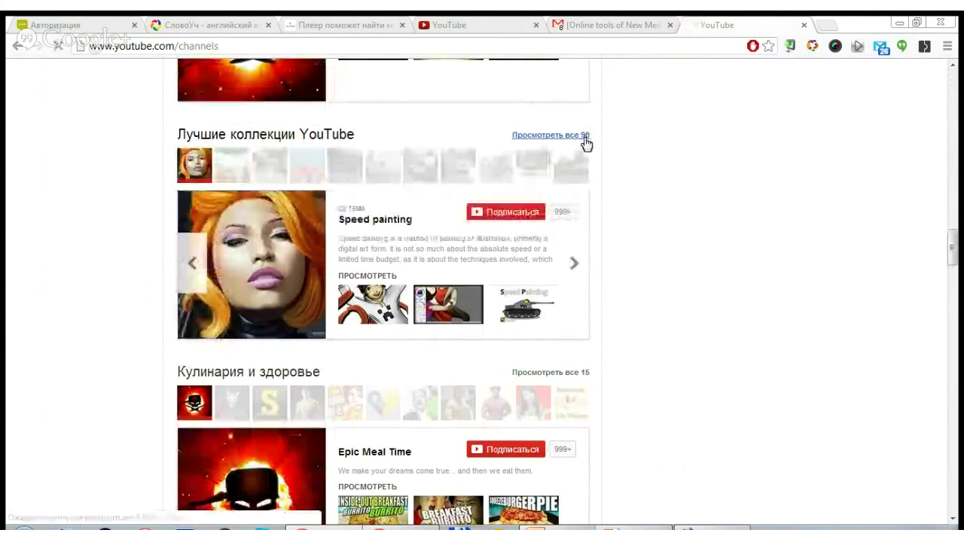
scroll(464, 275, "down", 10)
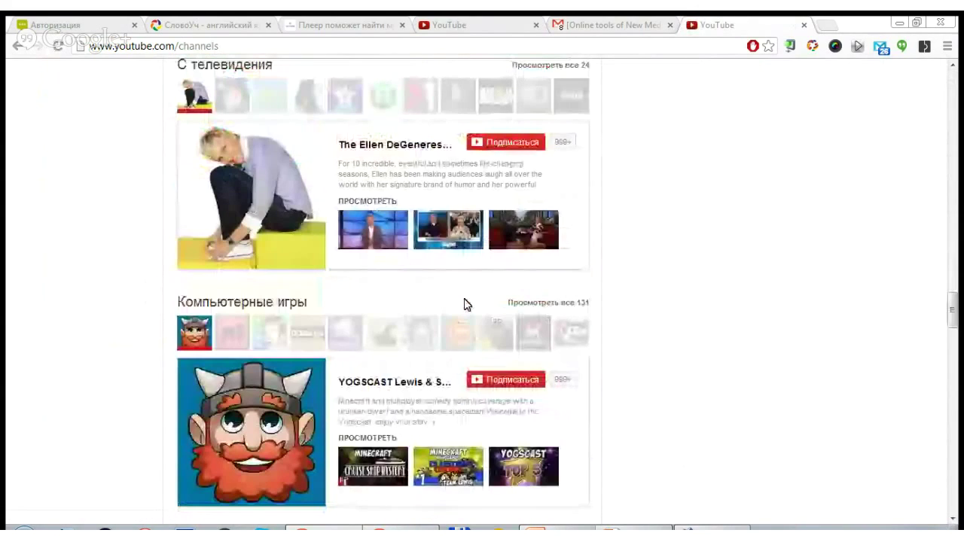
scroll(464, 304, "down", 2)
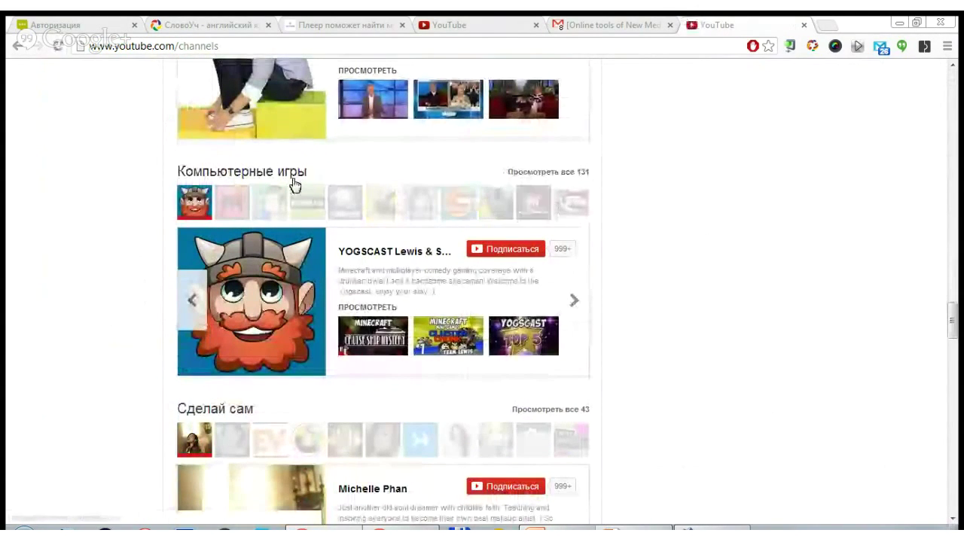
left_click(506, 247)
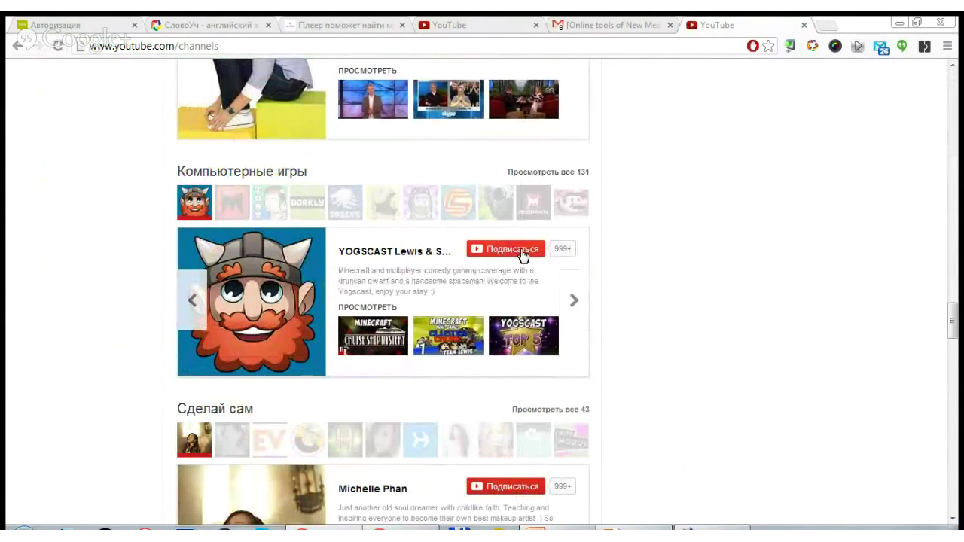
left_click_drag(952, 322, 954, 381)
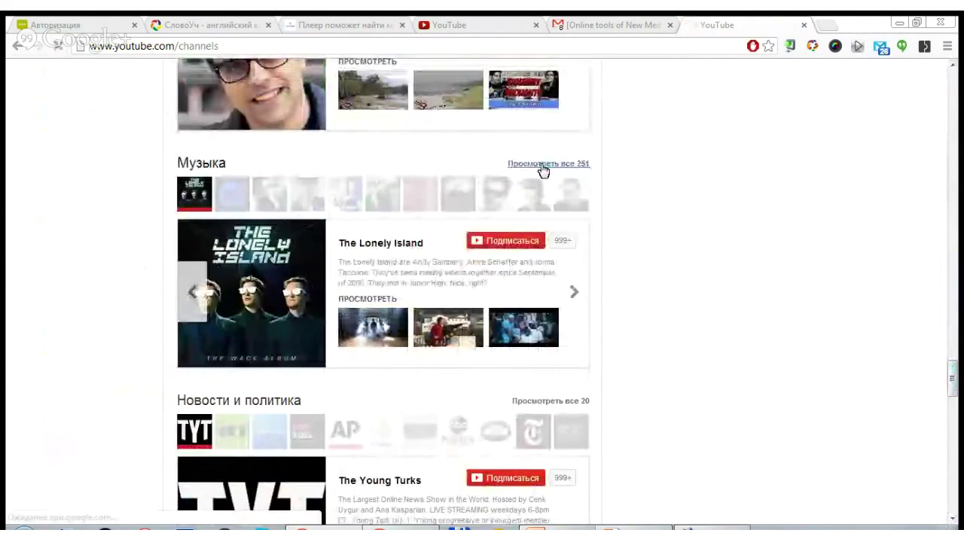
left_click_drag(954, 380, 954, 84)
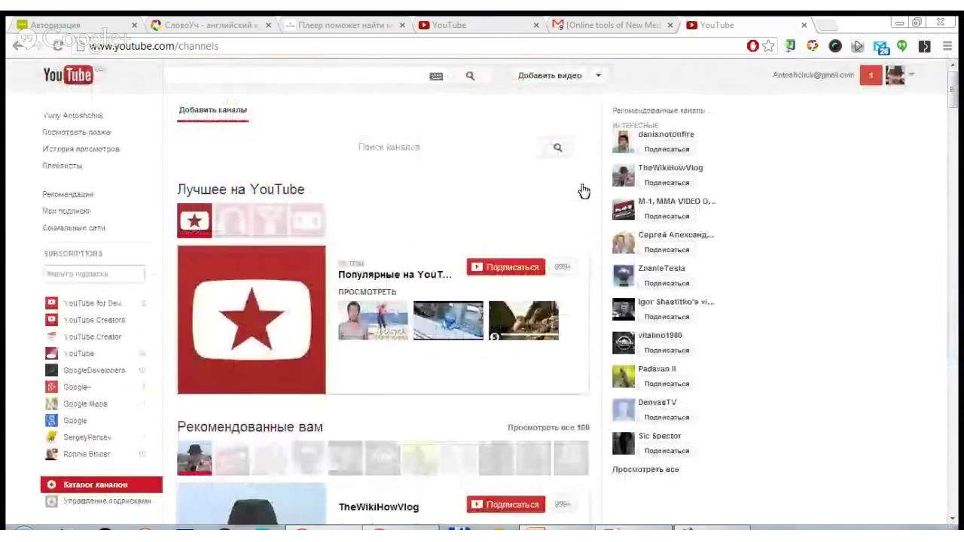
scroll(584, 192, "down", 3)
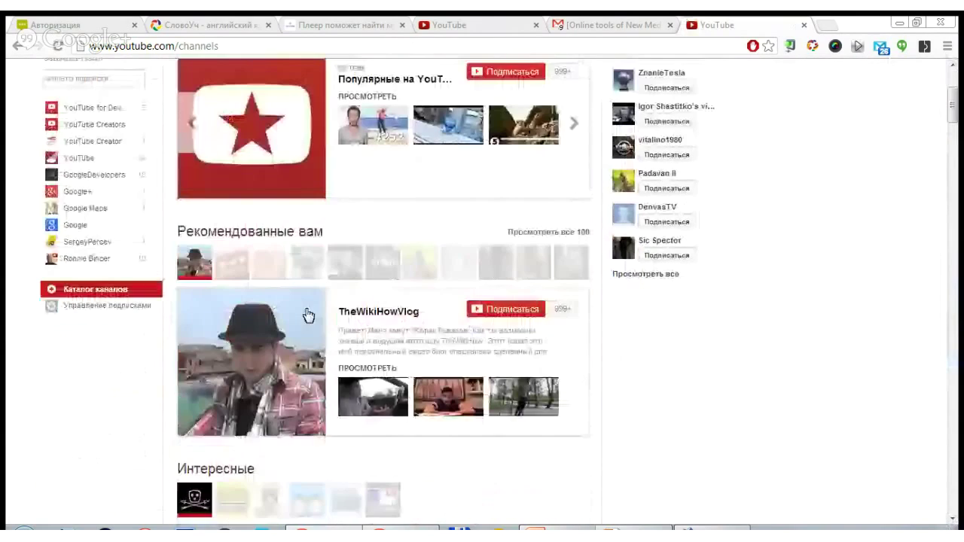
Open the subscription manager and display the list of subscribed channels
left_click(98, 319)
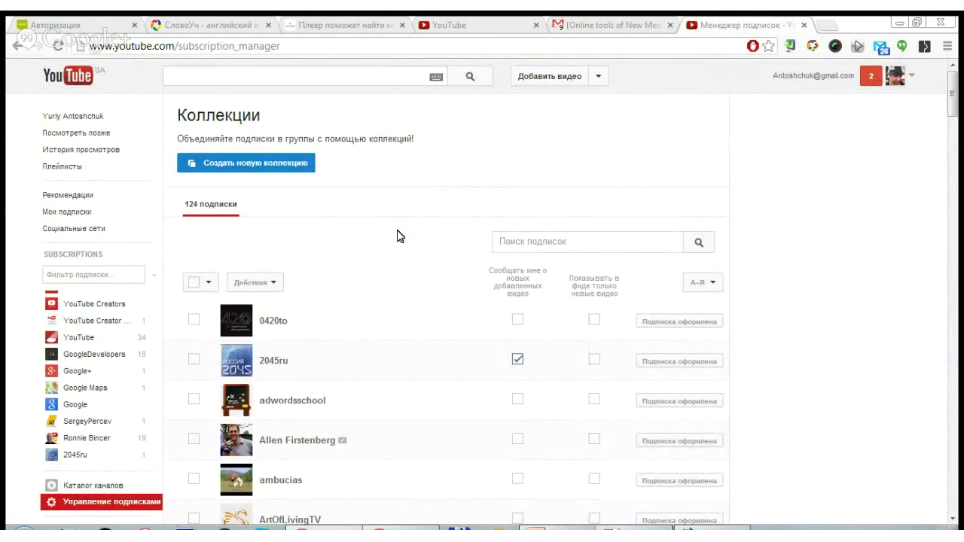
scroll(398, 235, "down", 3)
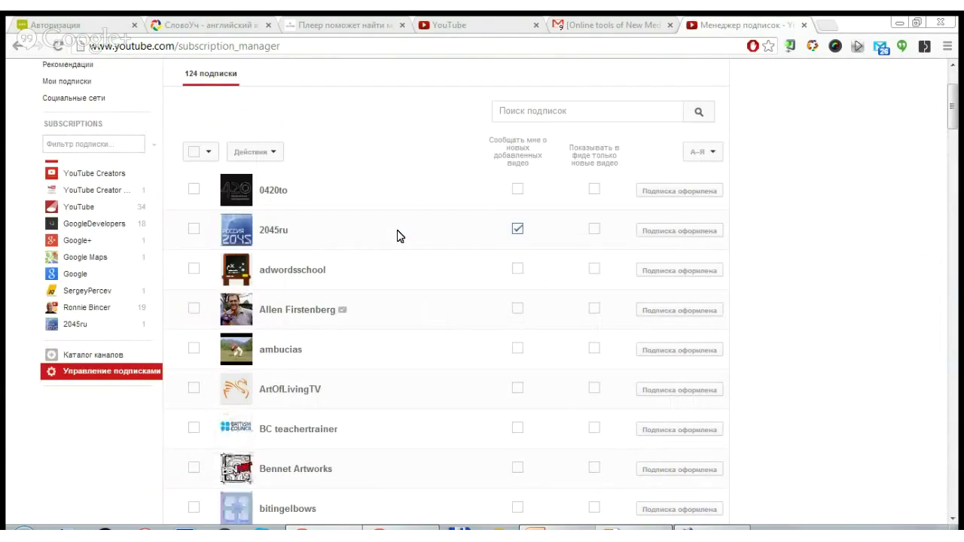
scroll(399, 234, "up", 2)
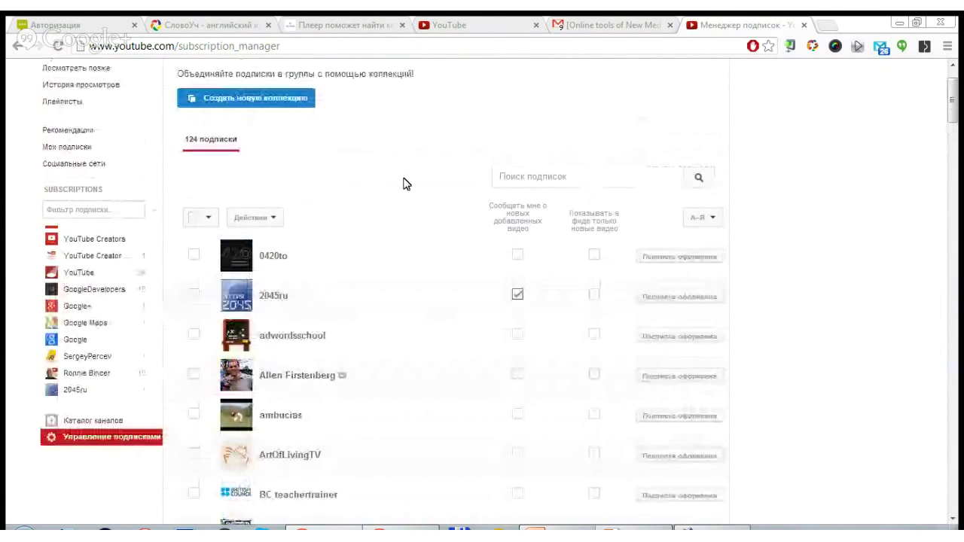
Examine the bulk actions available for the selected 0420to subscription, then deselect it
left_click(194, 254)
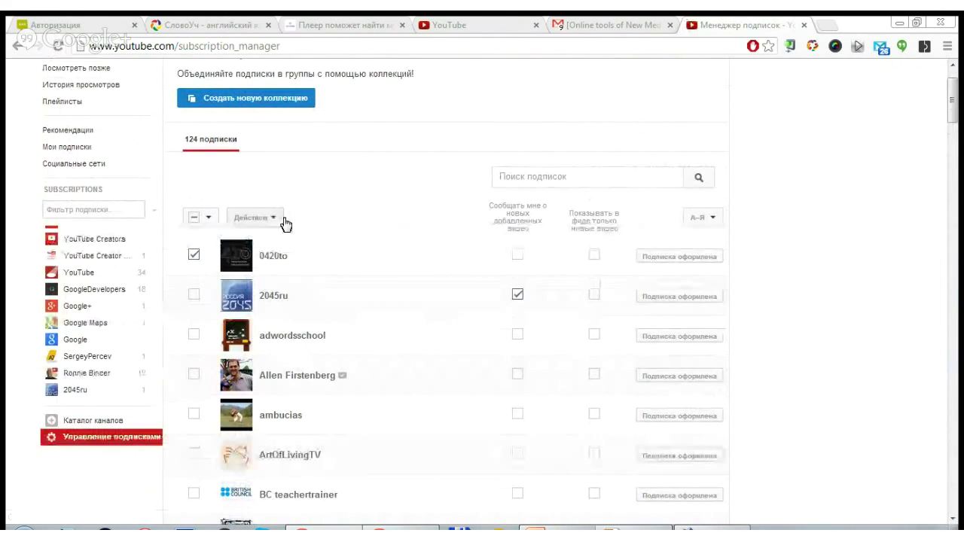
left_click(280, 223)
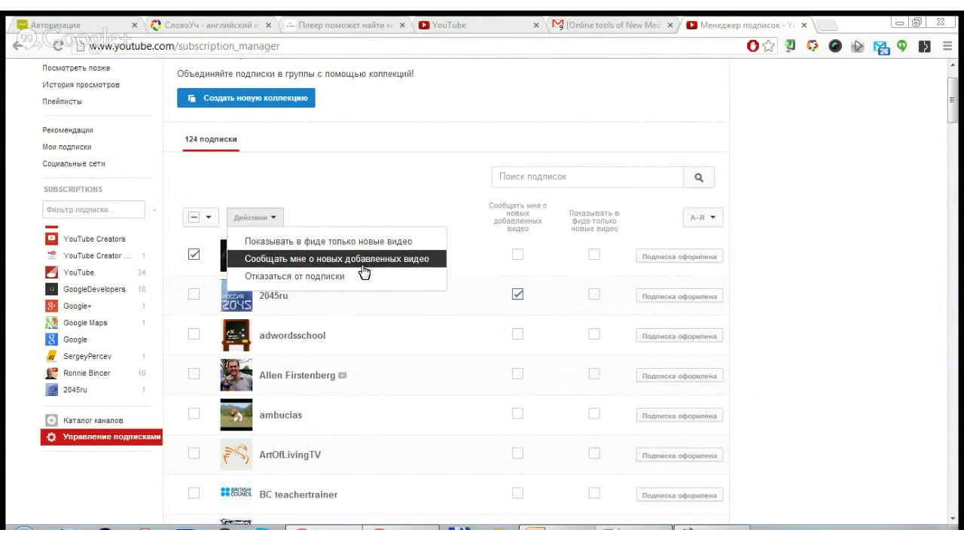
left_click(396, 180)
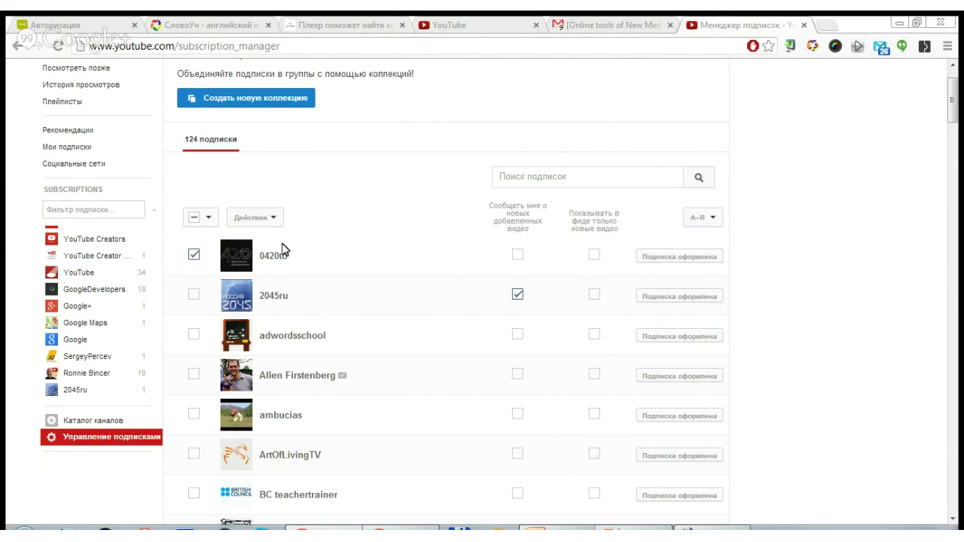
left_click(194, 257)
Look through the subscription list to check which channels have new-video notifications enabled
scroll(477, 320, "up", 2)
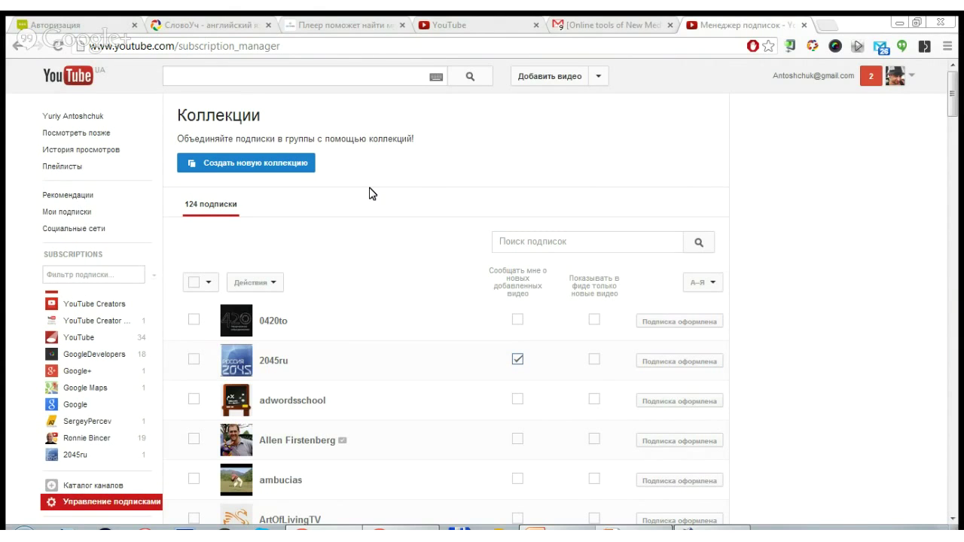
scroll(371, 252, "down", 15)
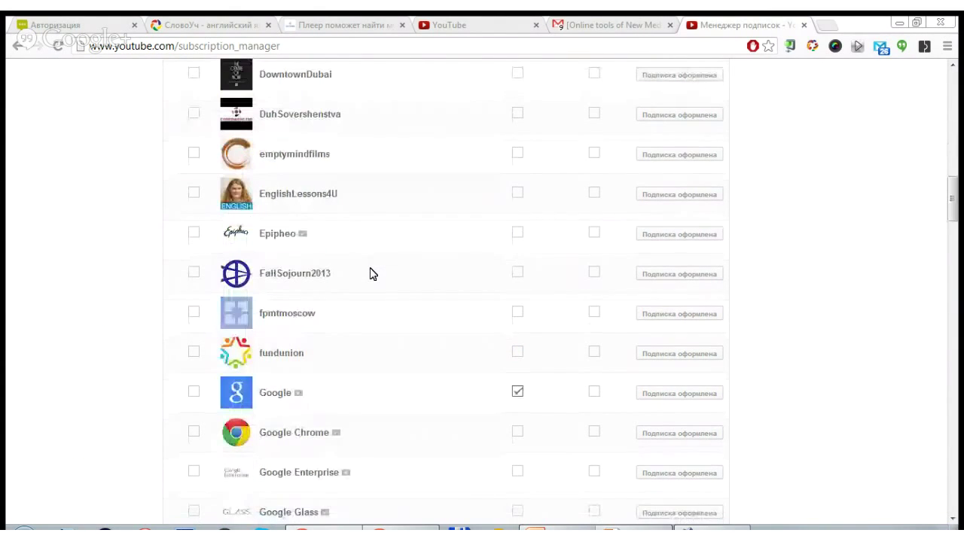
scroll(371, 273, "down", 7)
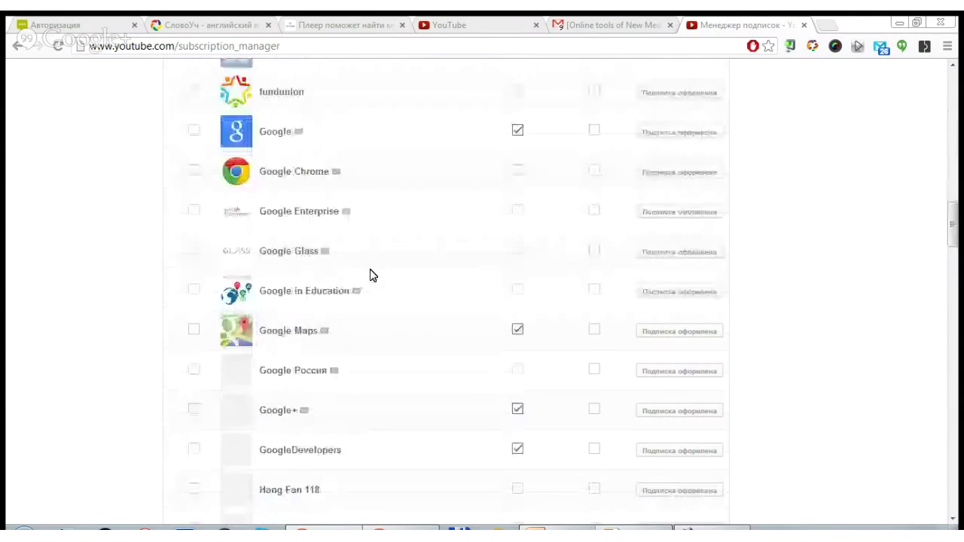
scroll(384, 301, "up", 20)
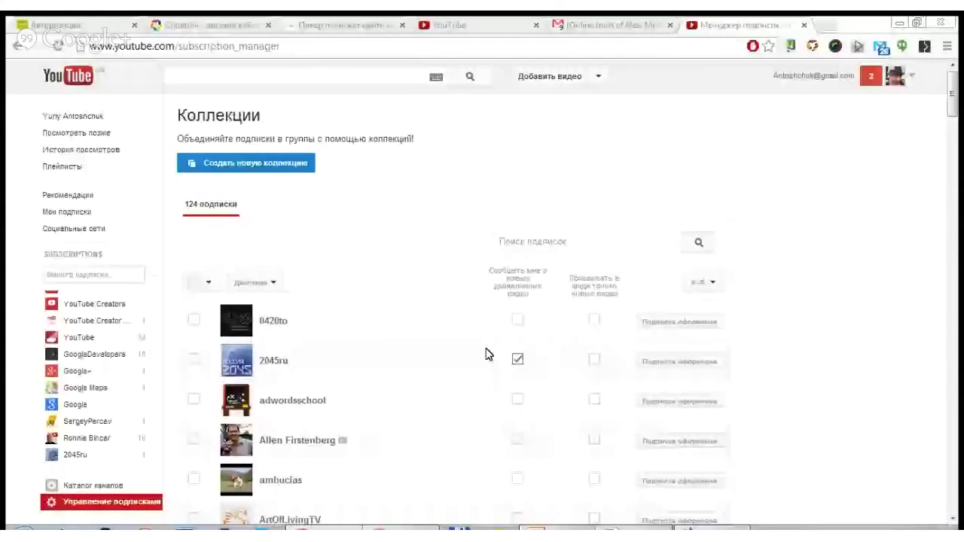
Open your own channel's page and switch back to it from the Gmail message
left_click(78, 117)
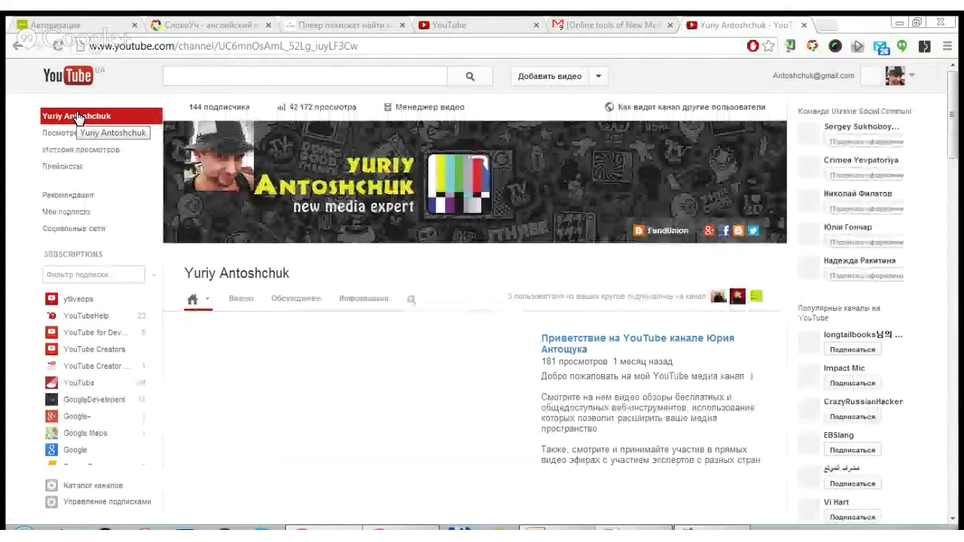
left_click(76, 118)
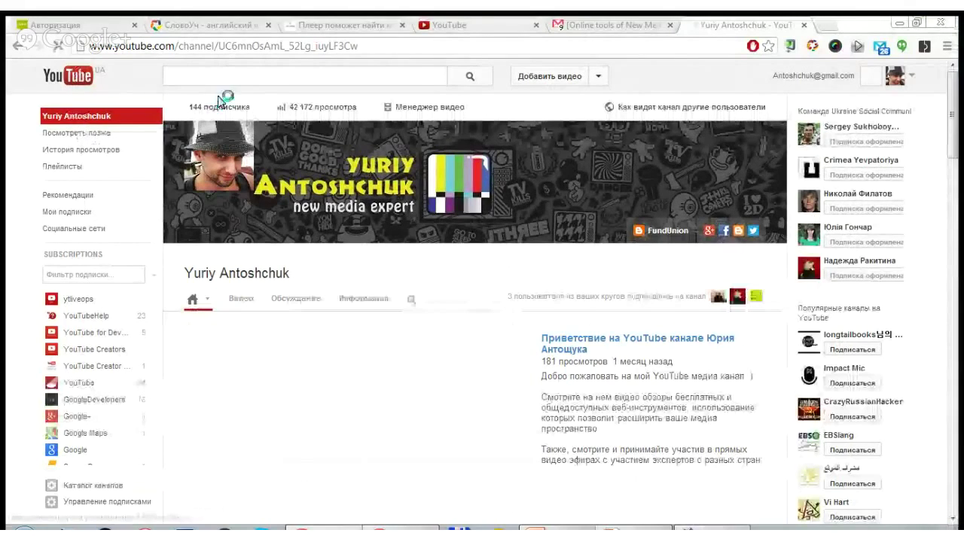
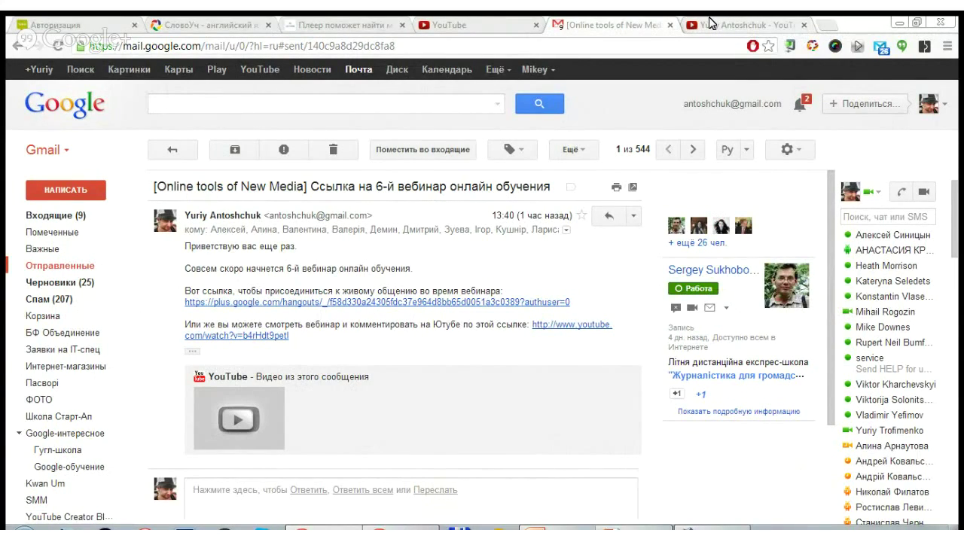
left_click(710, 23)
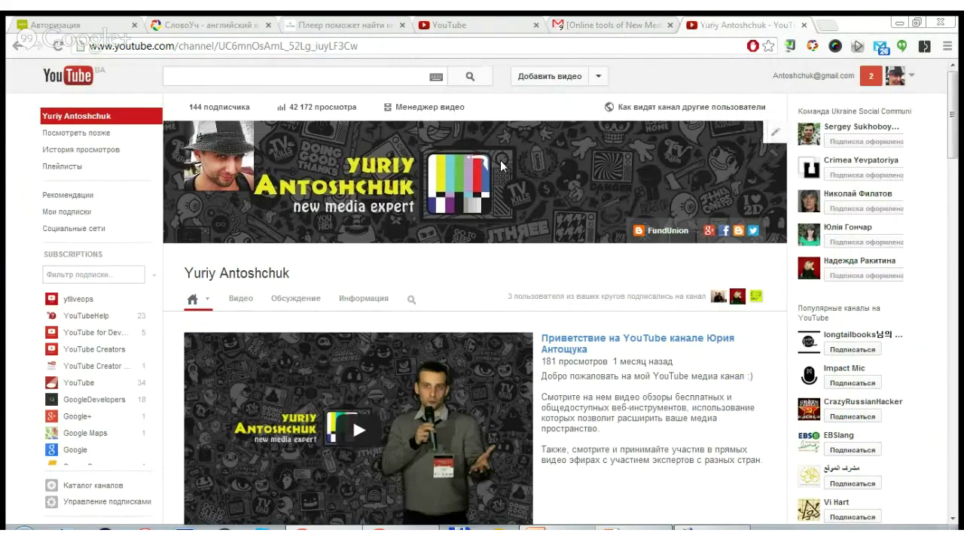
scroll(497, 160, "down", 1)
scroll(497, 160, "up", 1)
Check the recommended image size in the channel art upload dialog, then close it without choosing a picture
left_click(777, 137)
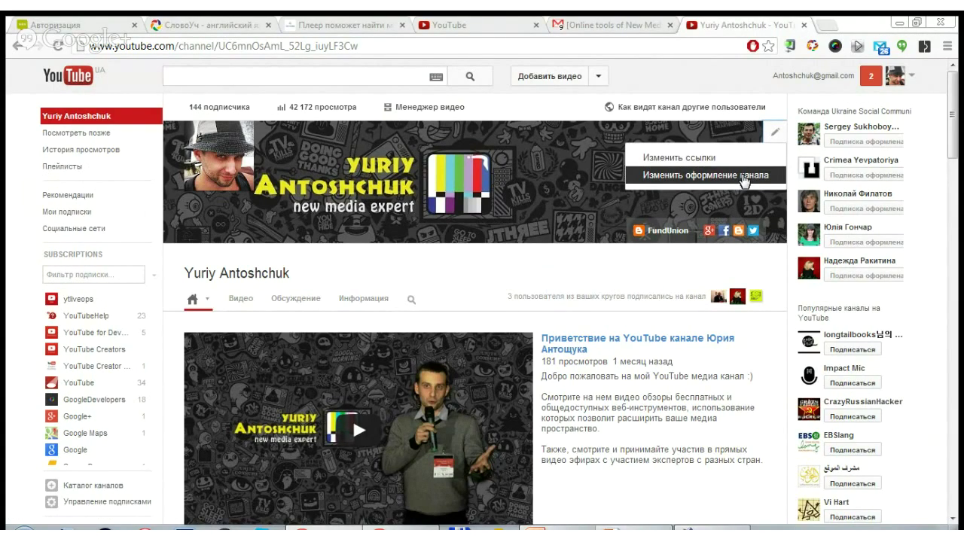
left_click(744, 179)
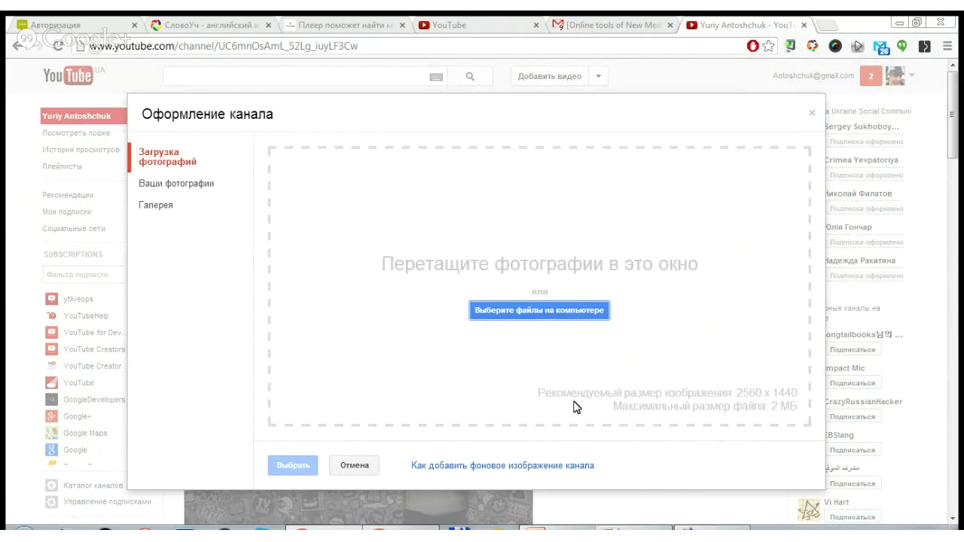
left_click_drag(540, 393, 800, 390)
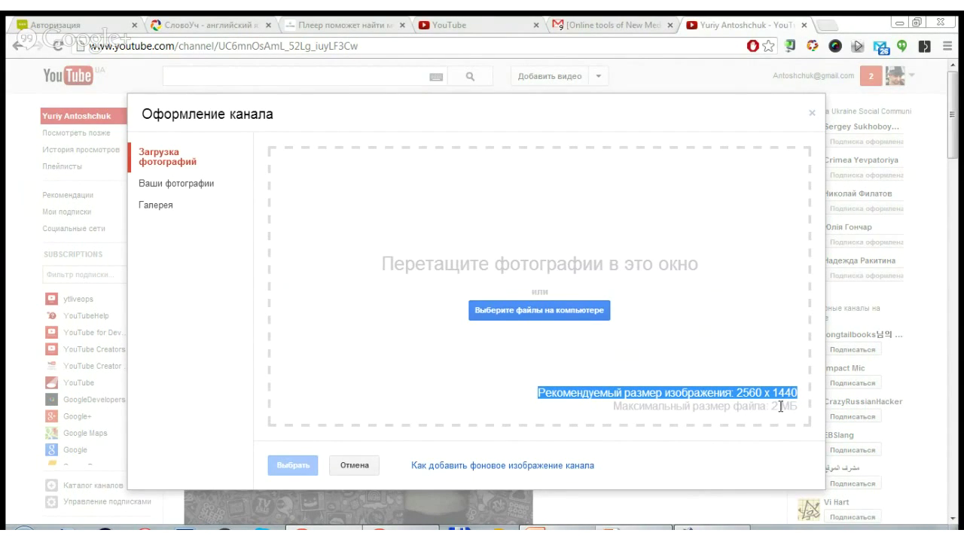
left_click(353, 466)
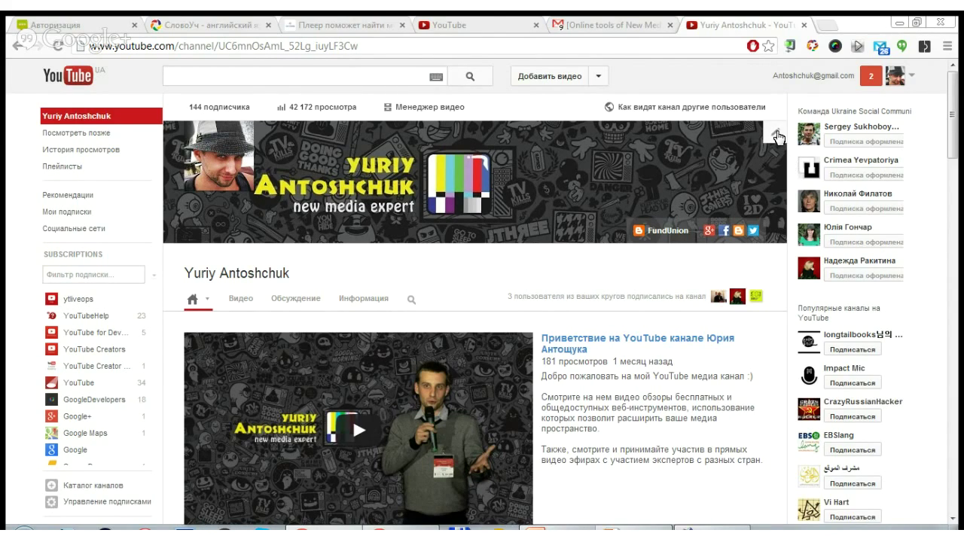
Open the video upload page from the channel and display the access options for uploaded videos
scroll(573, 196, "down", 2)
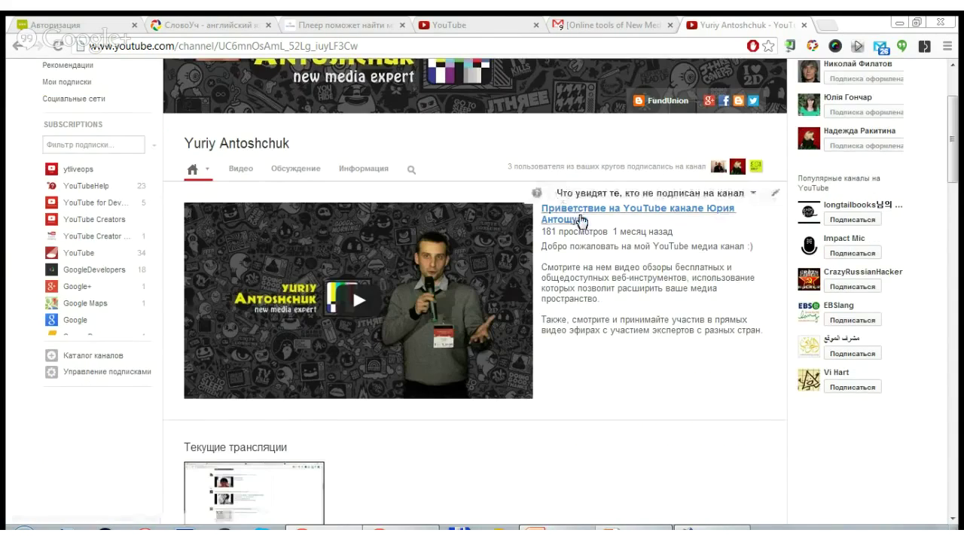
scroll(585, 222, "down", 2)
scroll(588, 233, "up", 2)
scroll(590, 234, "up", 3)
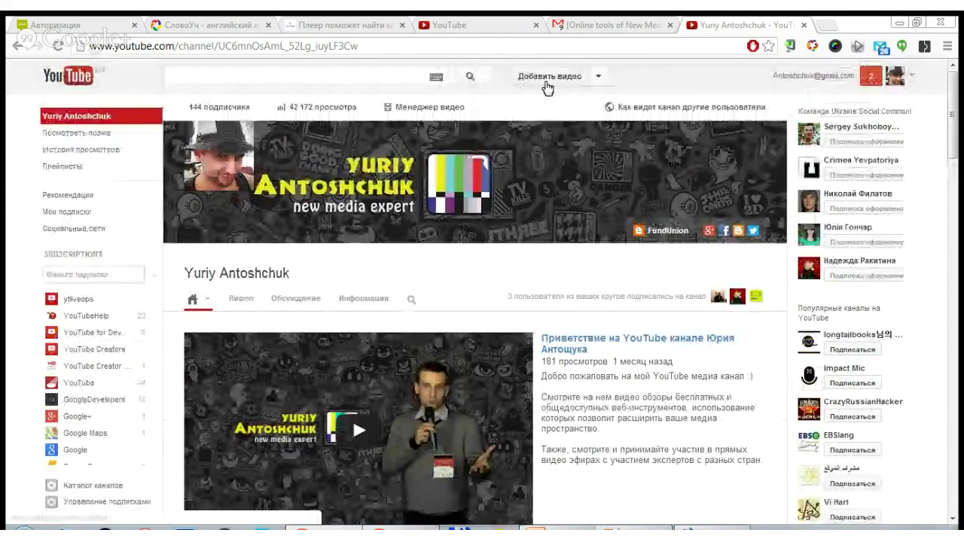
left_click(601, 79)
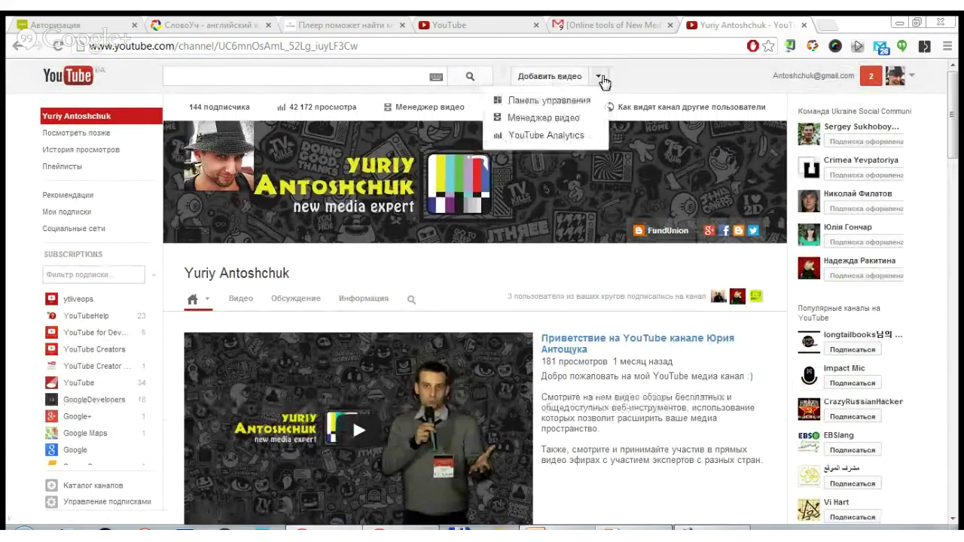
left_click(565, 80)
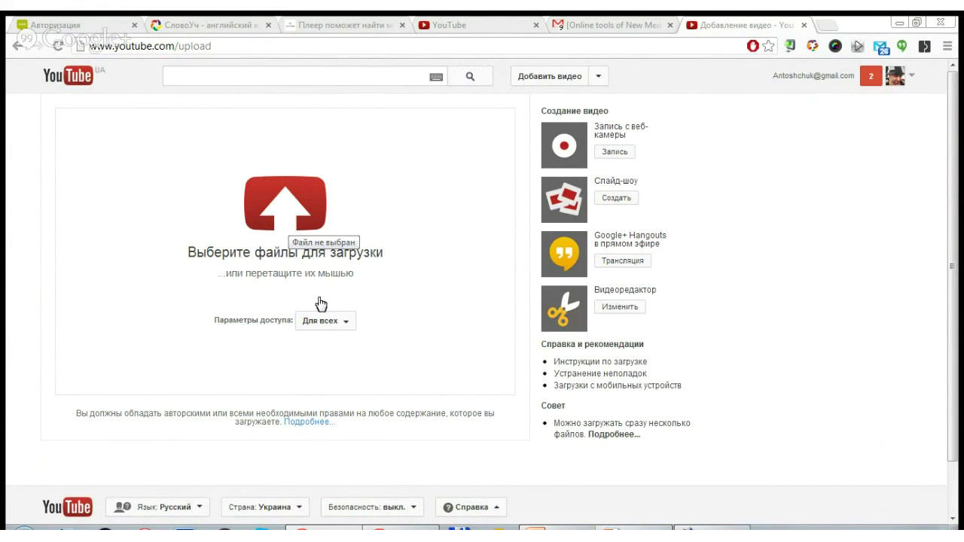
left_click(351, 327)
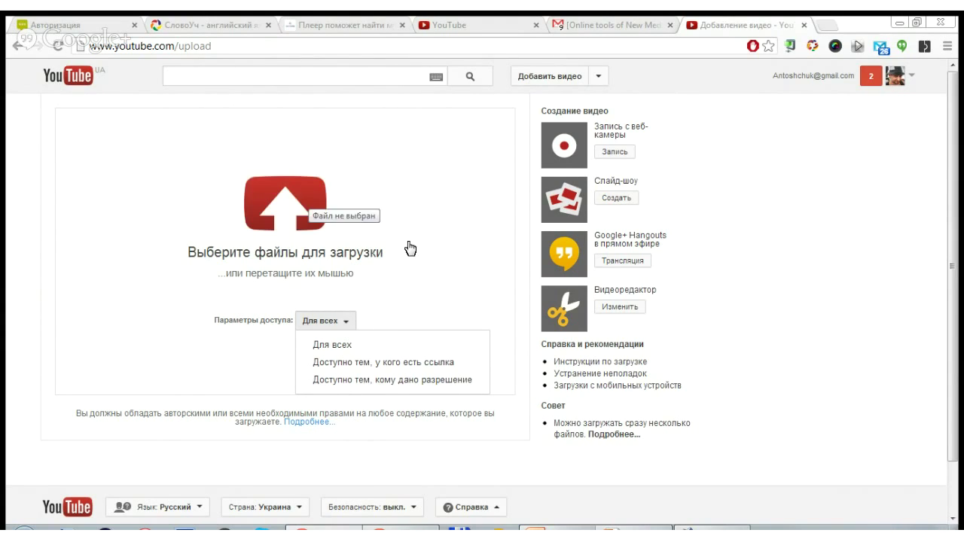
Open the video manager from the upload page and switch from it to the channel's dashboard
left_click(599, 78)
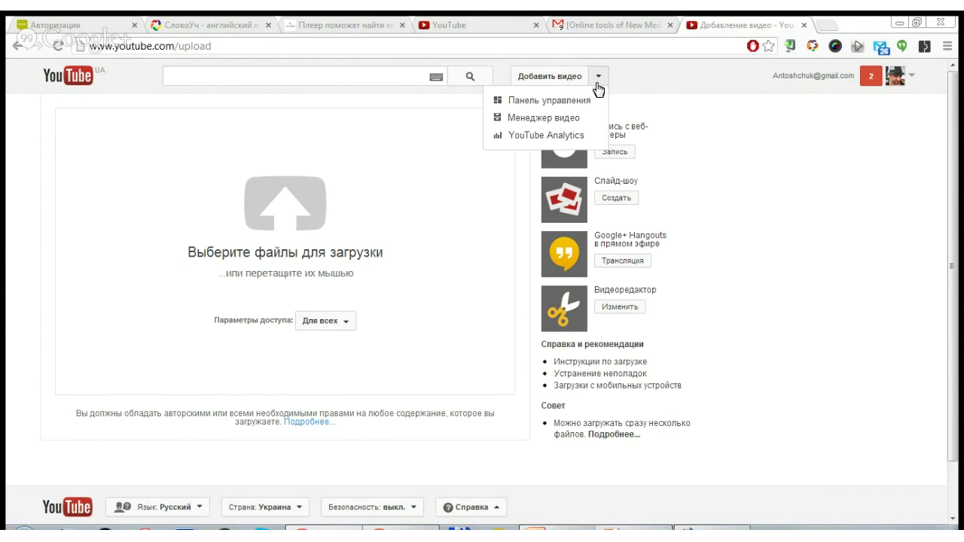
left_click(567, 119)
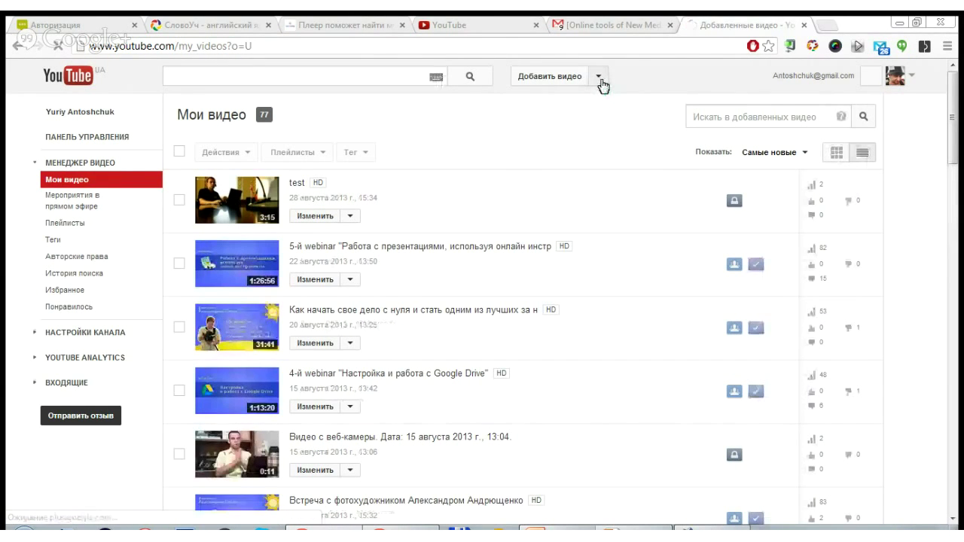
left_click(600, 79)
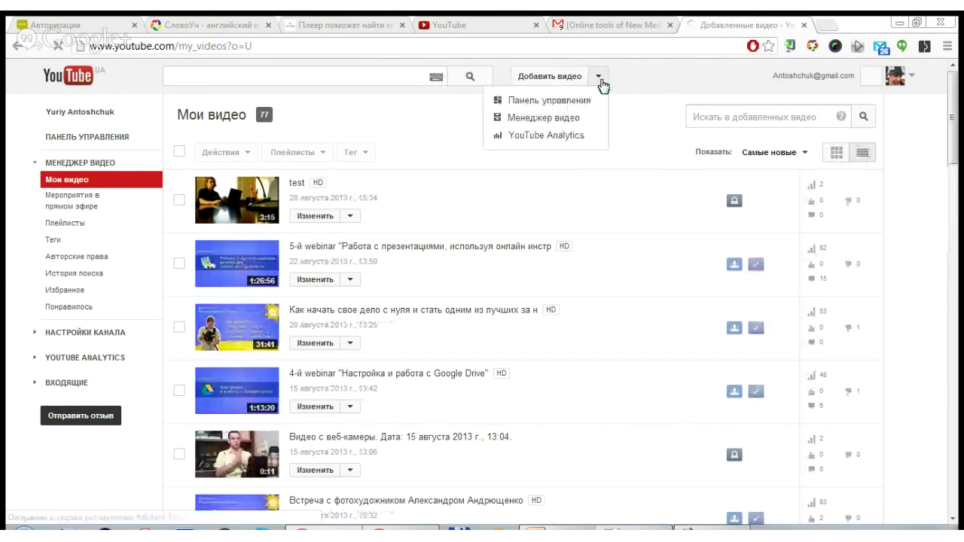
left_click(561, 109)
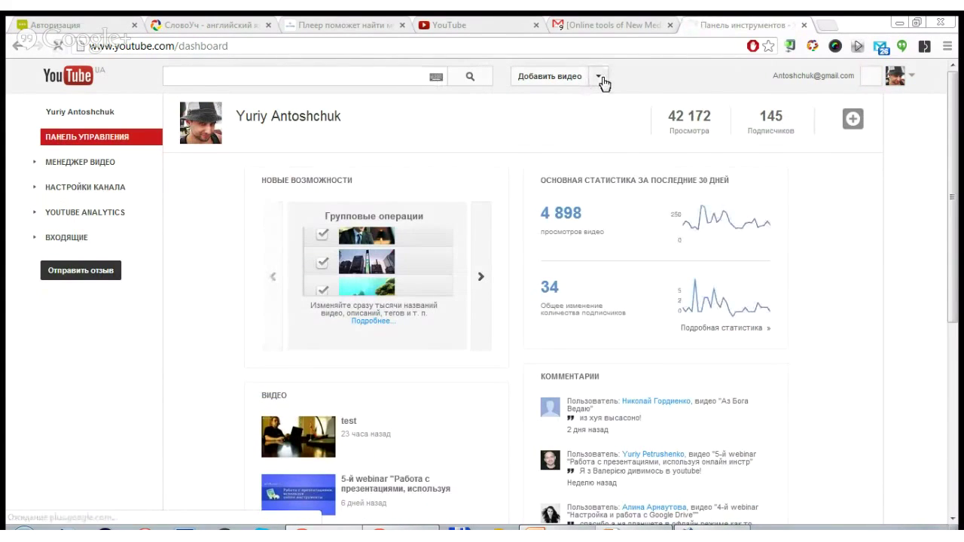
Display the channel management options, including YouTube Analytics, then reopen the dashboard and look over its widgets
left_click(601, 80)
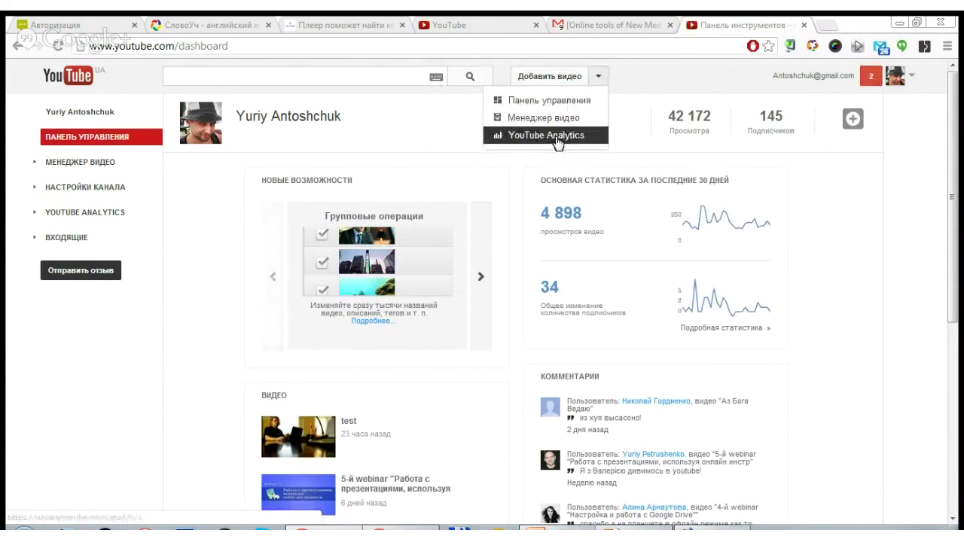
left_click(638, 106)
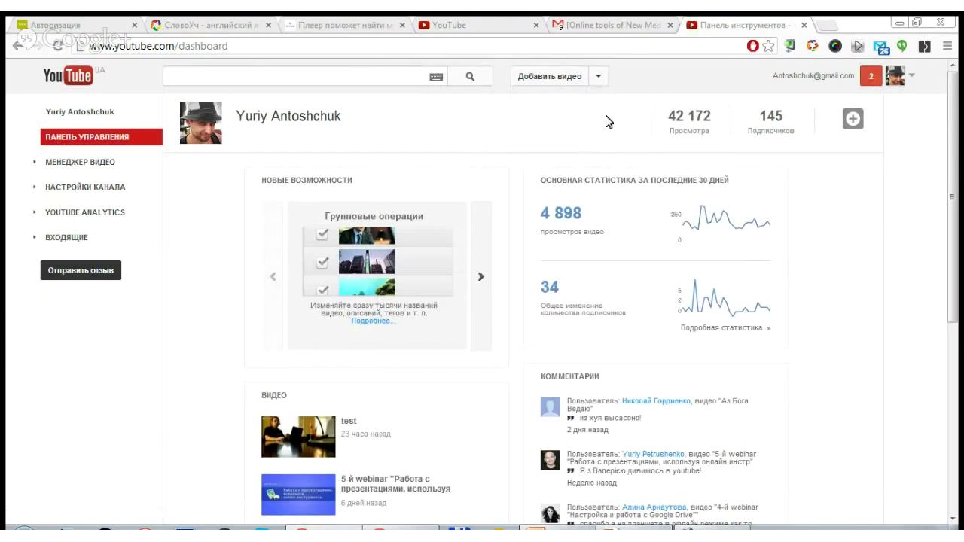
left_click(599, 78)
left_click(574, 105)
scroll(508, 158, "down", 3)
scroll(506, 173, "up", 3)
Add another Видео widget to the dashboard and move it below the 30-day main statistics widget
left_click(855, 122)
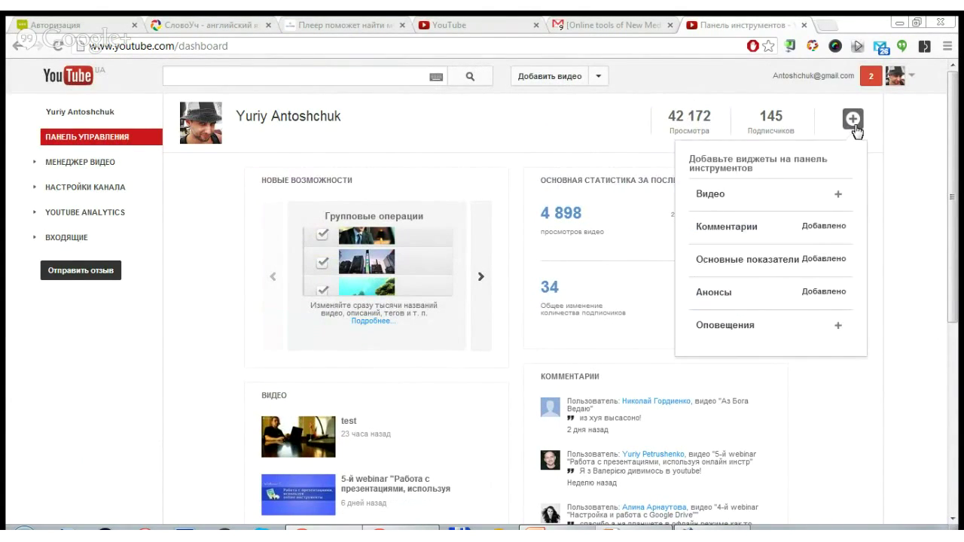
left_click(817, 198)
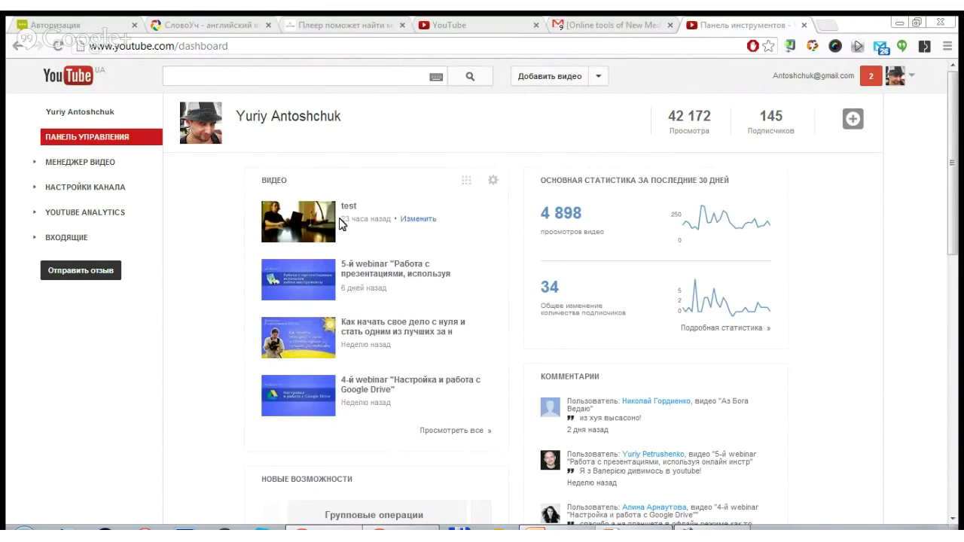
left_click_drag(379, 175, 616, 360)
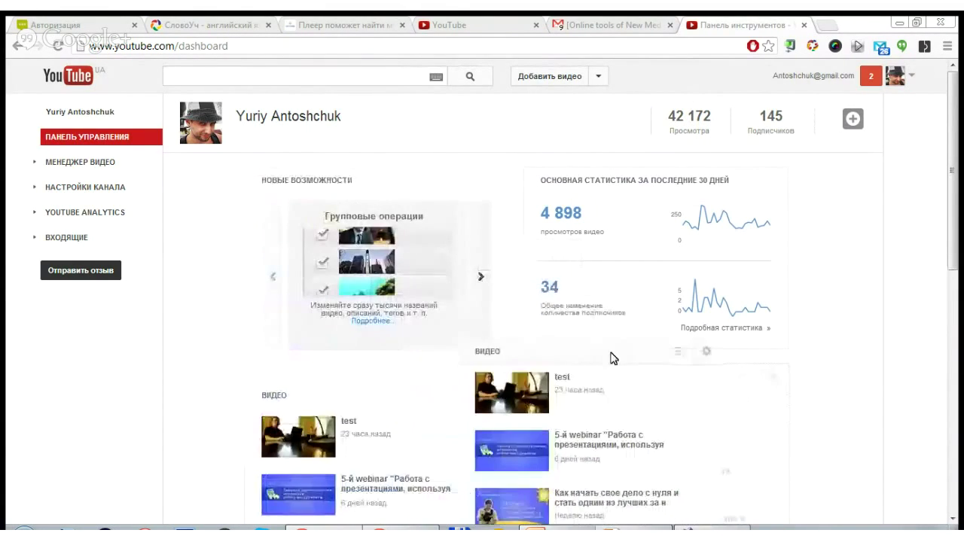
Display the item-count choices in the moved Видео widget's settings and cancel without saving
scroll(822, 276, "down", 4)
scroll(818, 279, "up", 2)
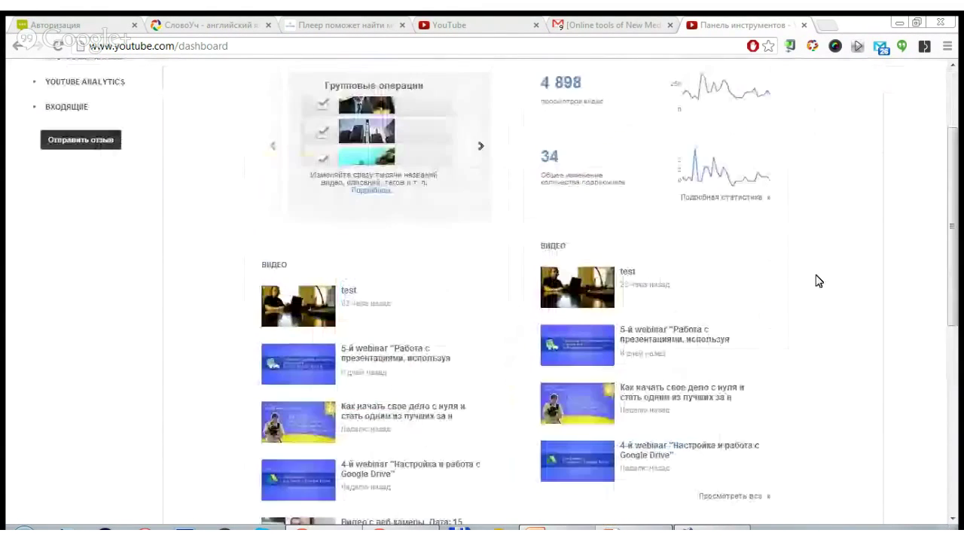
left_click(772, 249)
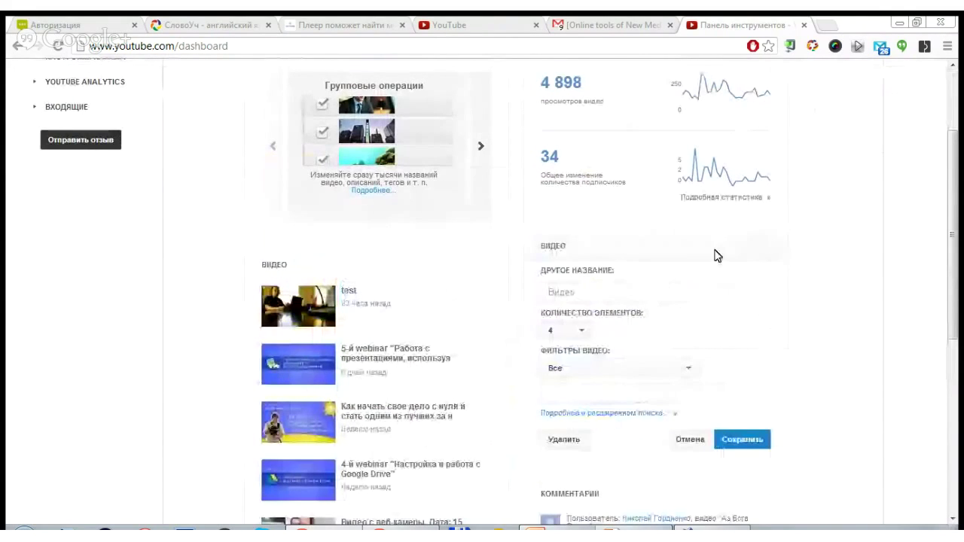
left_click(580, 334)
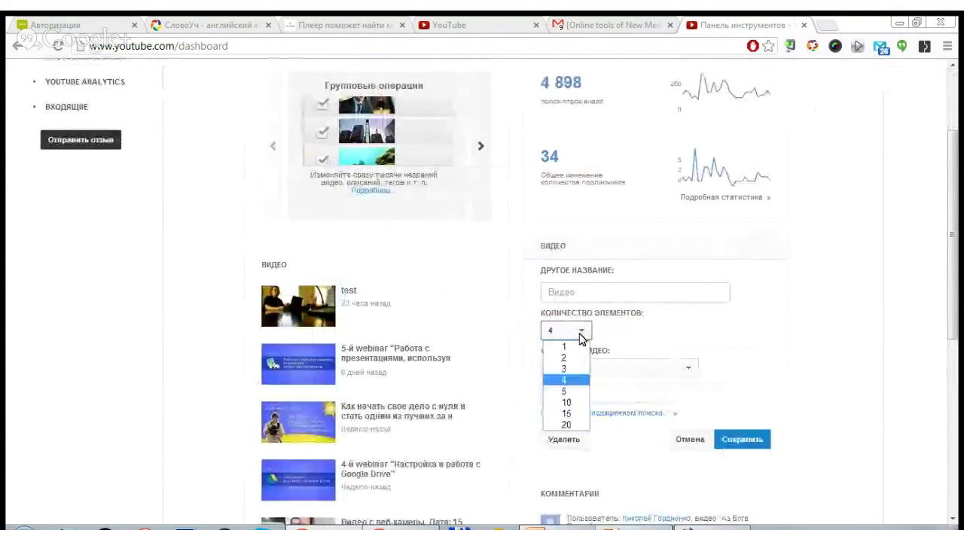
left_click(686, 330)
left_click(690, 441)
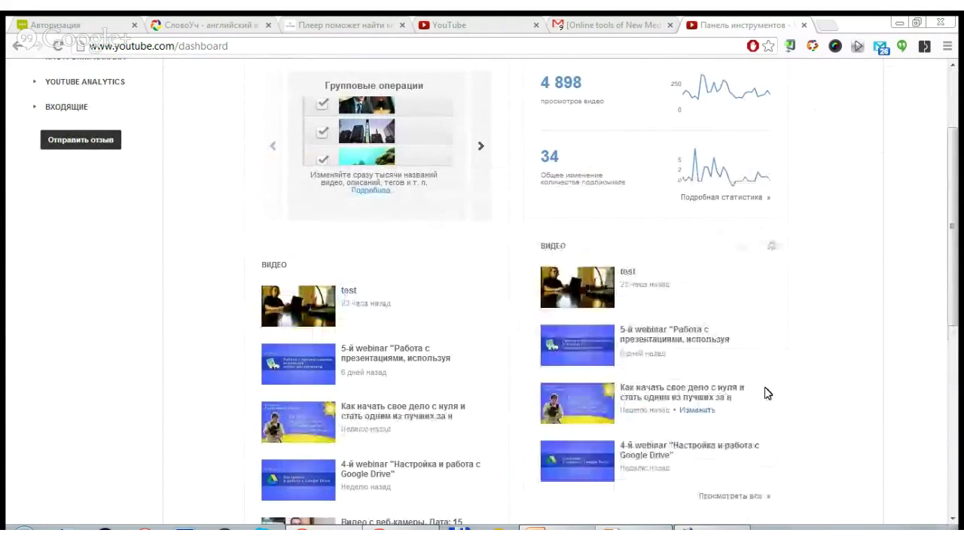
scroll(765, 429, "up", 2)
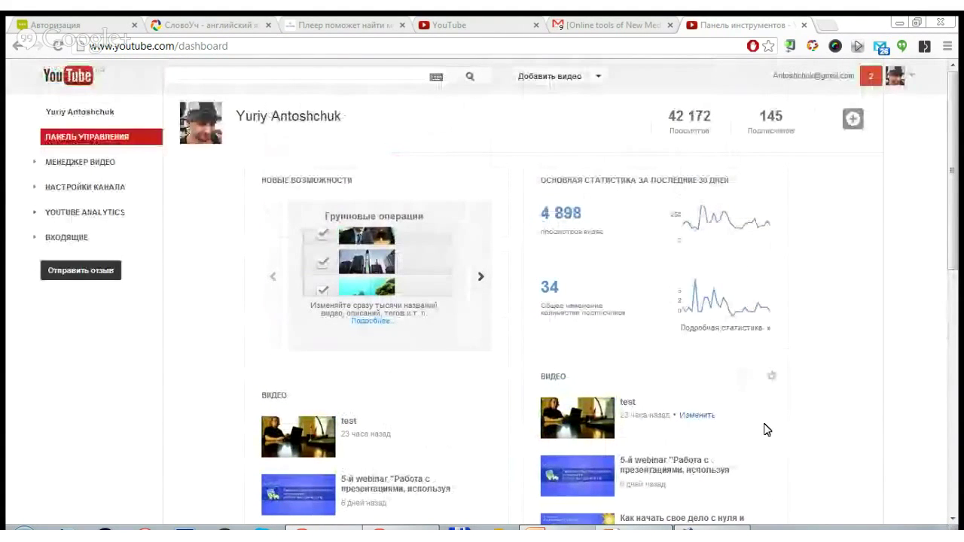
Look through the rearranged dashboard from the statistics down to the comments widget
scroll(795, 335, "down", 3)
scroll(796, 336, "down", 3)
scroll(796, 336, "up", 6)
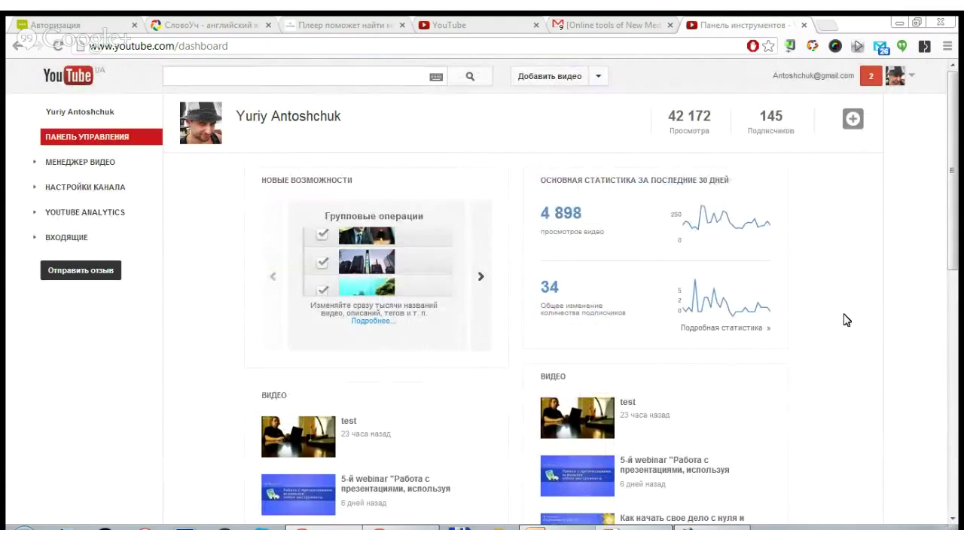
scroll(815, 249, "down", 7)
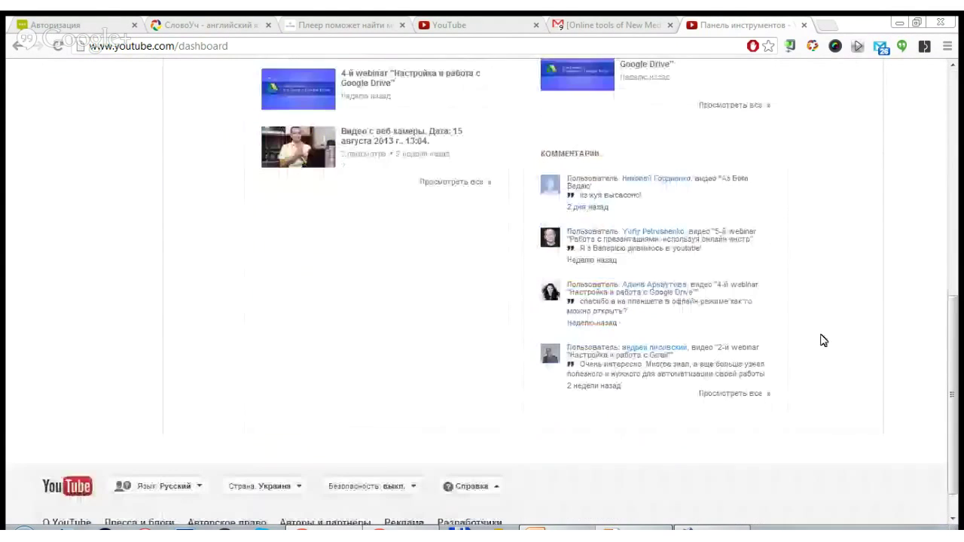
scroll(814, 209, "up", 7)
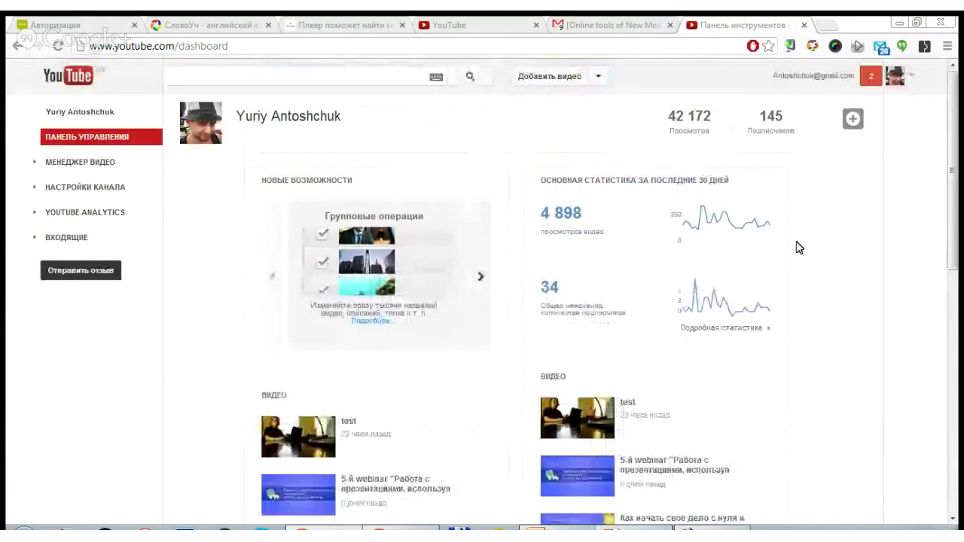
Open the video manager and look through the list of uploaded videos
left_click(600, 78)
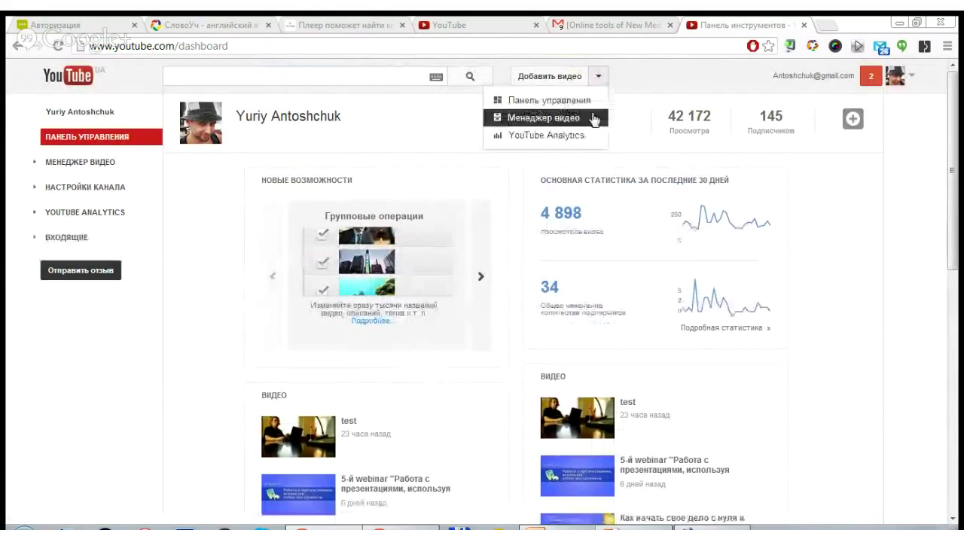
left_click(566, 123)
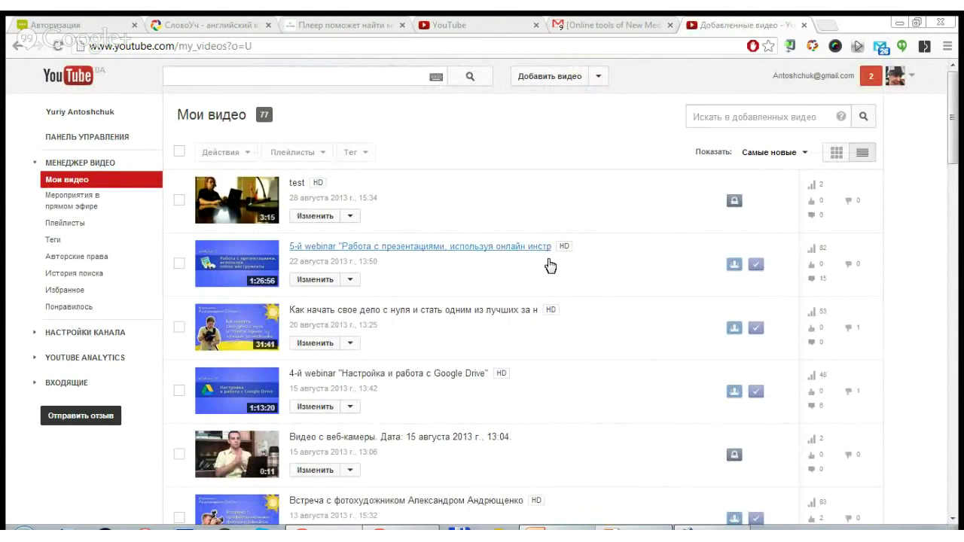
scroll(549, 264, "down", 8)
scroll(565, 255, "up", 8)
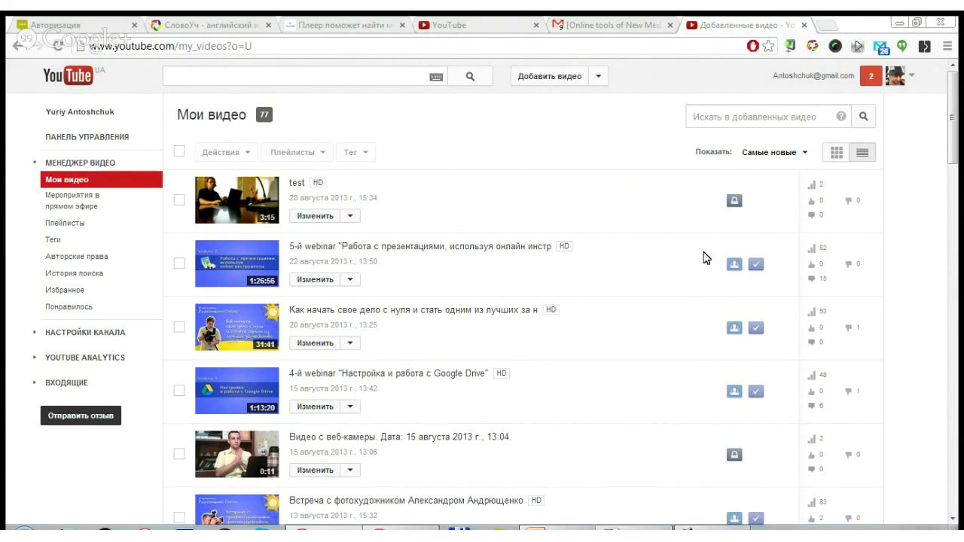
scroll(709, 264, "down", 1)
scroll(710, 280, "up", 1)
Display the editing actions for the "test" video, then open its information and settings page and review the fields
left_click(350, 216)
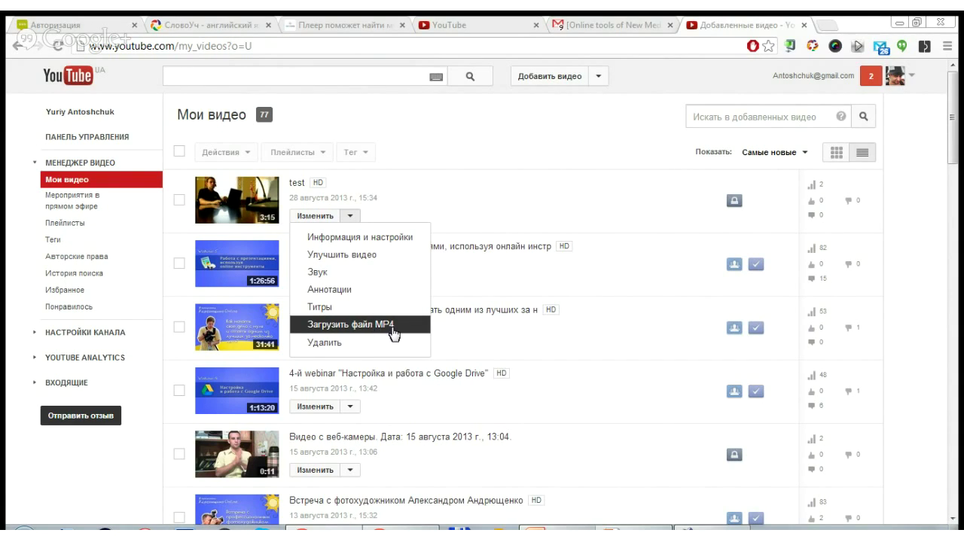
left_click(310, 218)
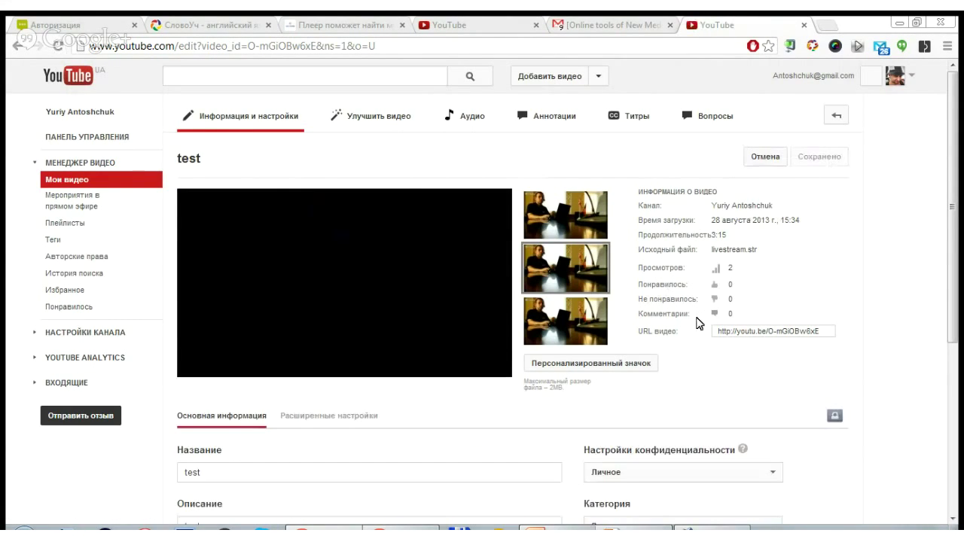
scroll(688, 318, "down", 2)
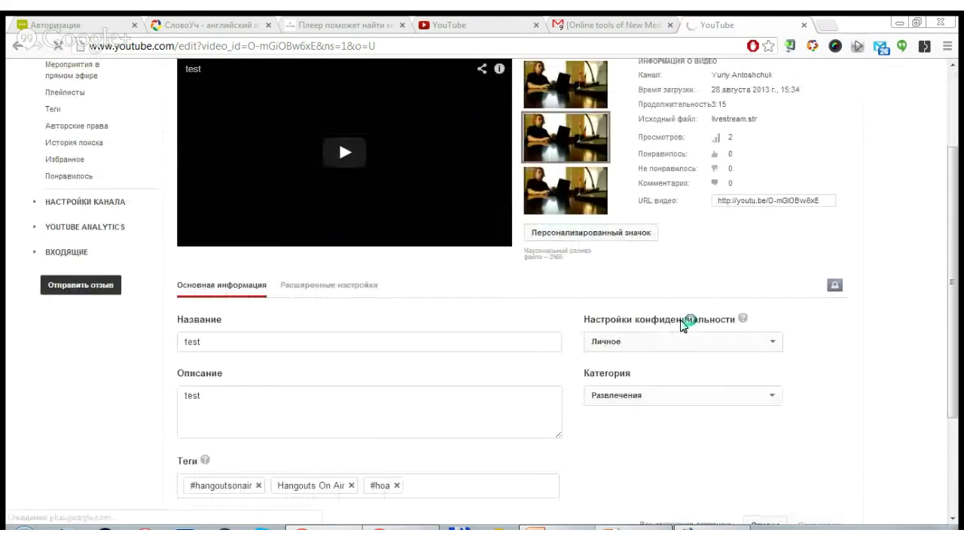
scroll(682, 249, "down", 2)
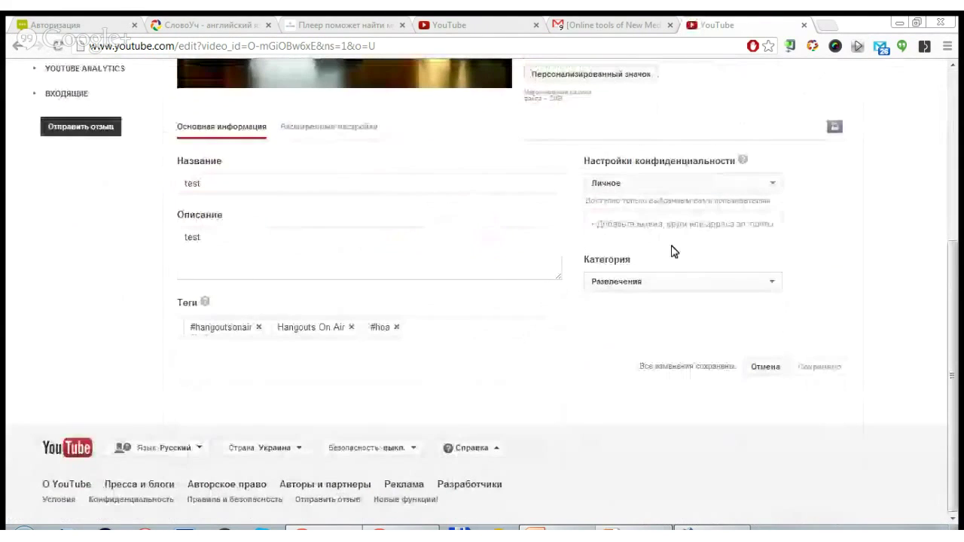
scroll(580, 309, "up", 4)
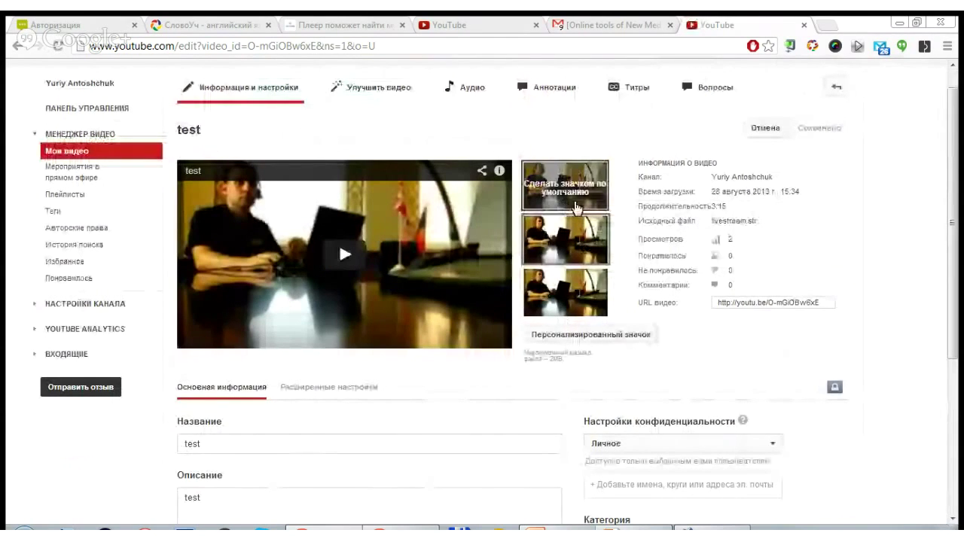
Check the suggested thumbnails of the "test" video and return to the list of uploaded videos
mouse_move(586, 304)
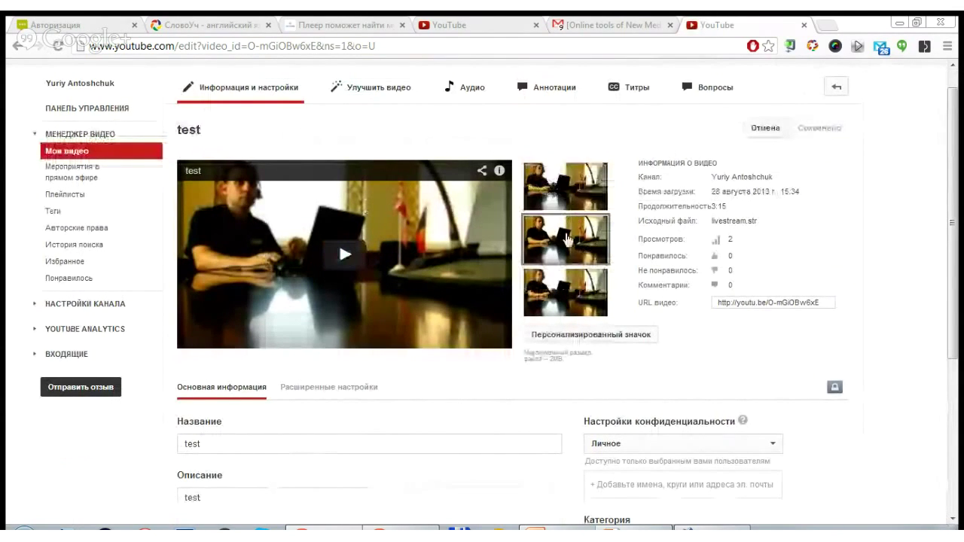
mouse_move(570, 177)
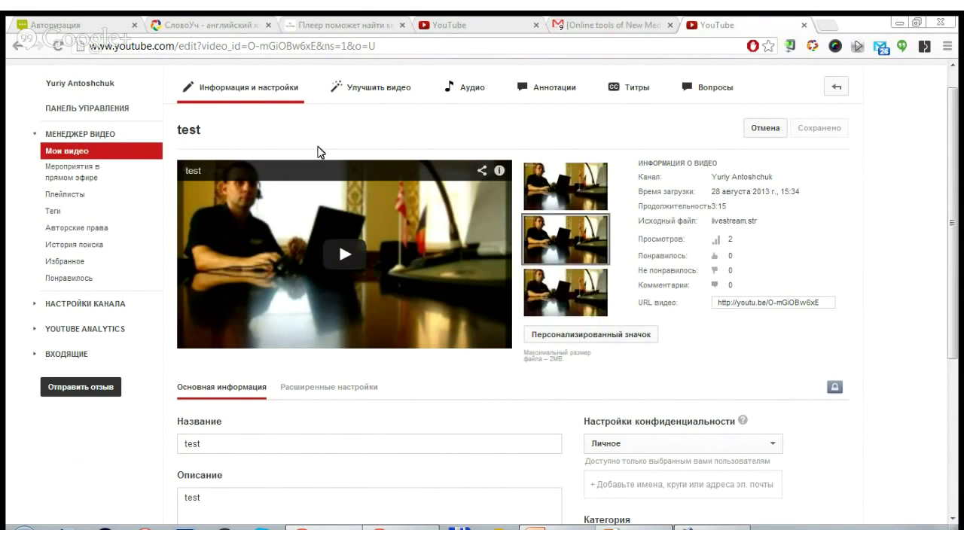
left_click(846, 95)
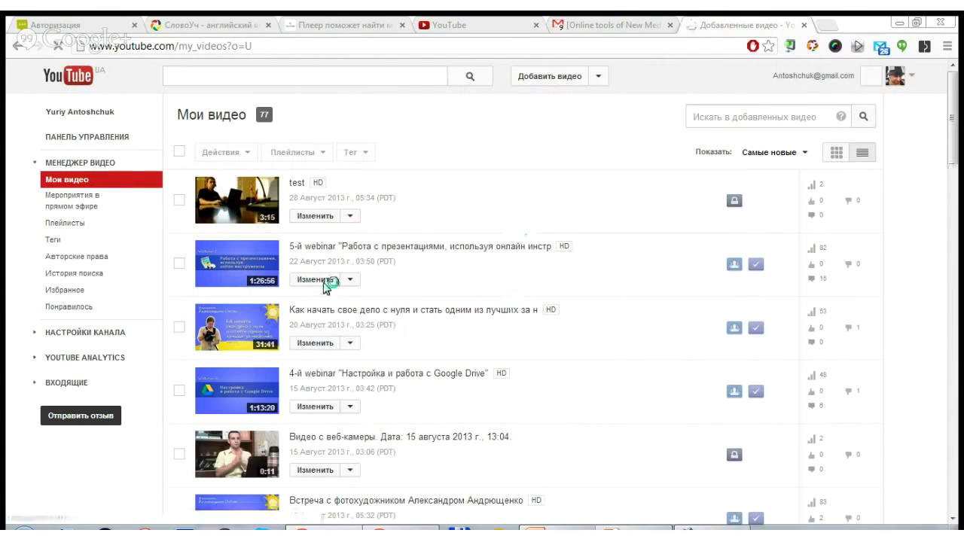
Open the settings of the 5-й webinar video, compare its suggested thumbnails with the custom one, and return to the video list
left_click(313, 289)
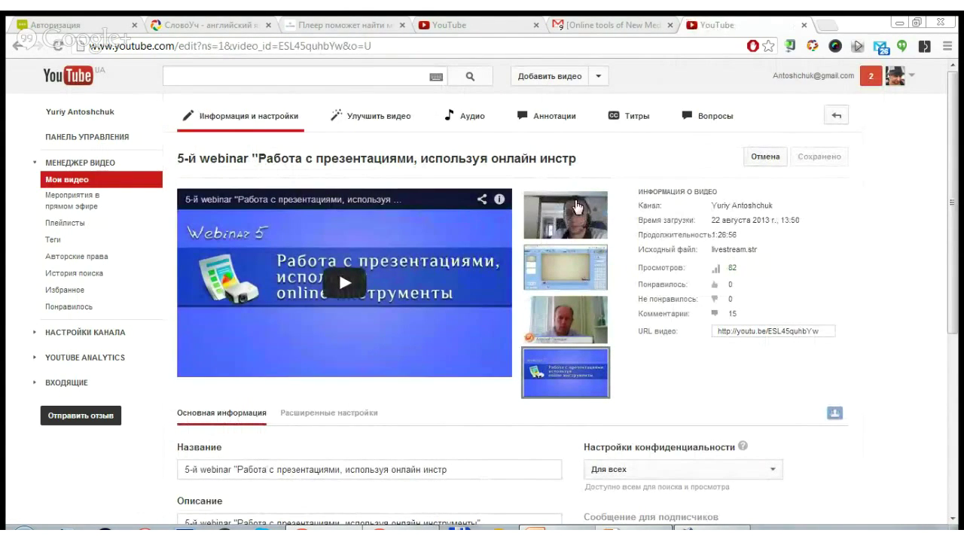
mouse_move(574, 222)
mouse_move(575, 274)
mouse_move(575, 333)
left_click(836, 117)
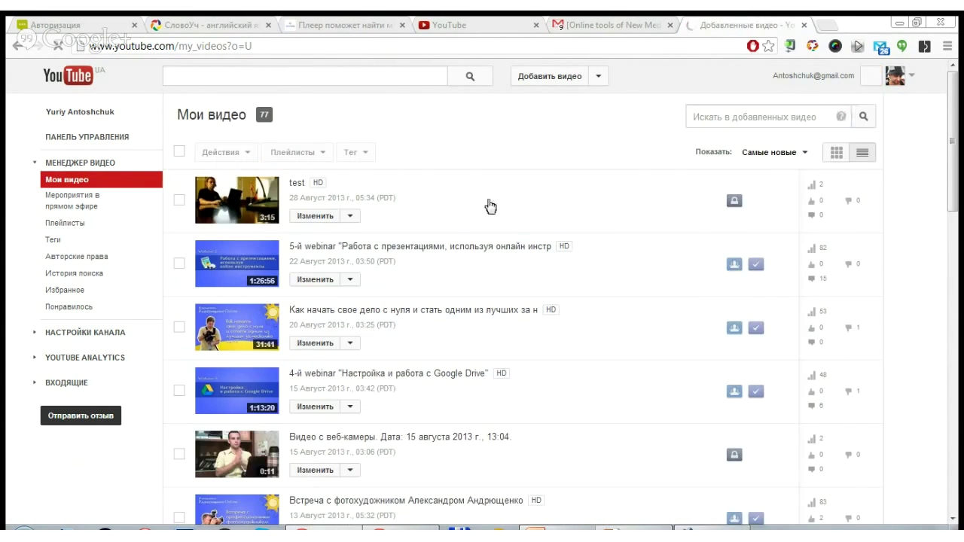
Reopen the "test" video's settings page and open your own channel in a separate browser tab
left_click(313, 220)
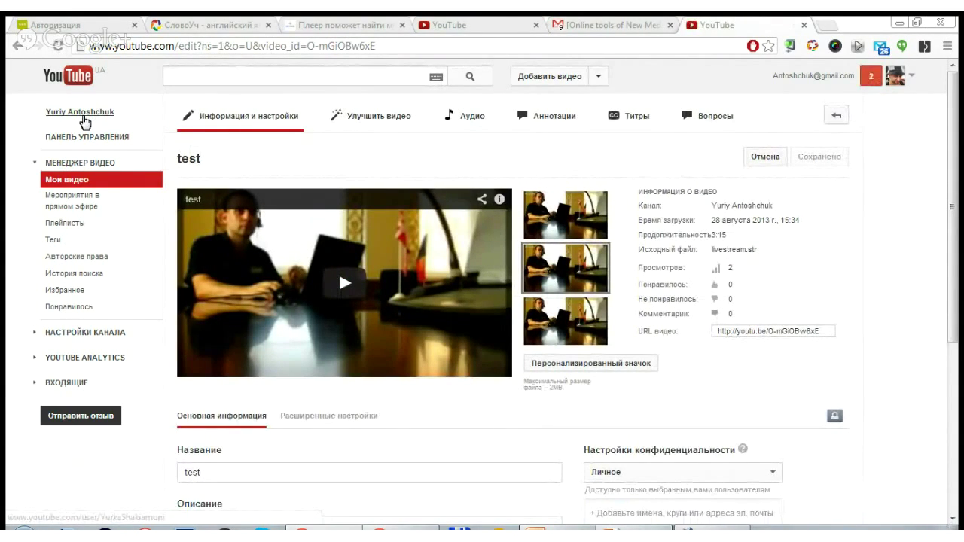
middle_click(84, 122)
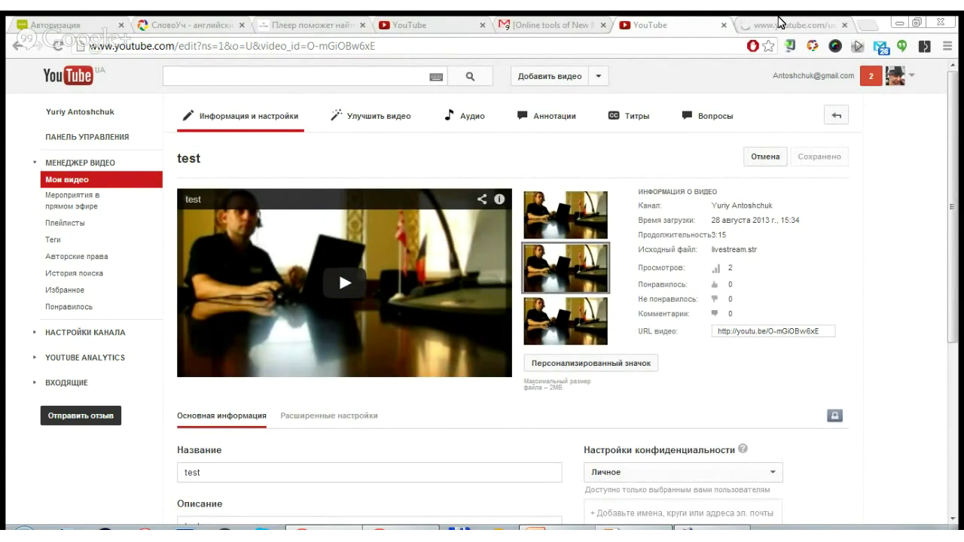
left_click(779, 22)
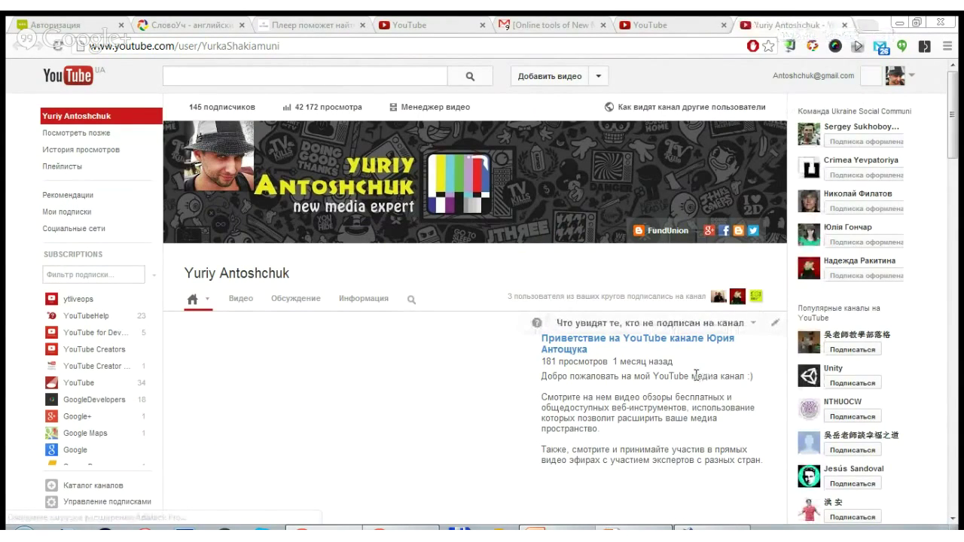
Look through the channel page's sections down to the recently added videos and the Online обучение section
scroll(695, 374, "down", 3)
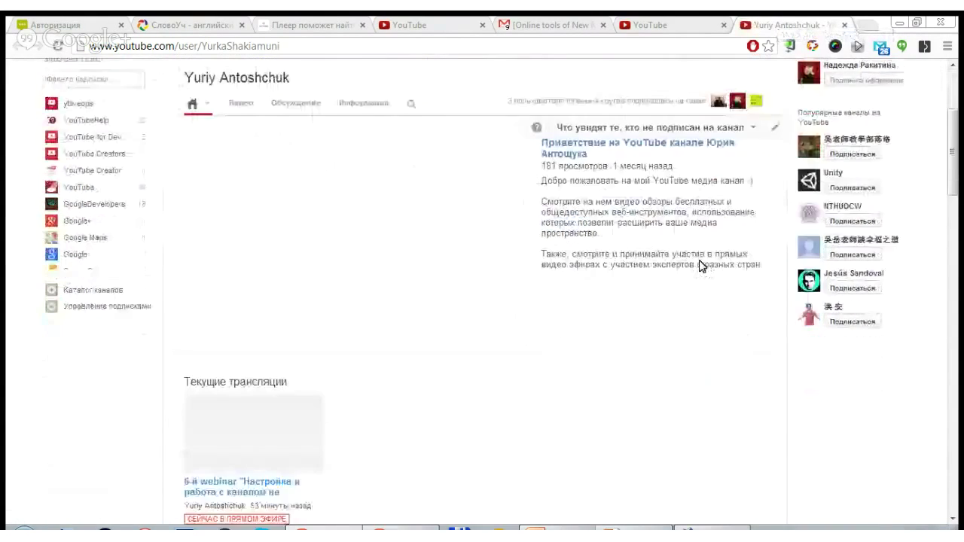
scroll(699, 266, "down", 1)
scroll(699, 265, "down", 3)
scroll(700, 265, "up", 1)
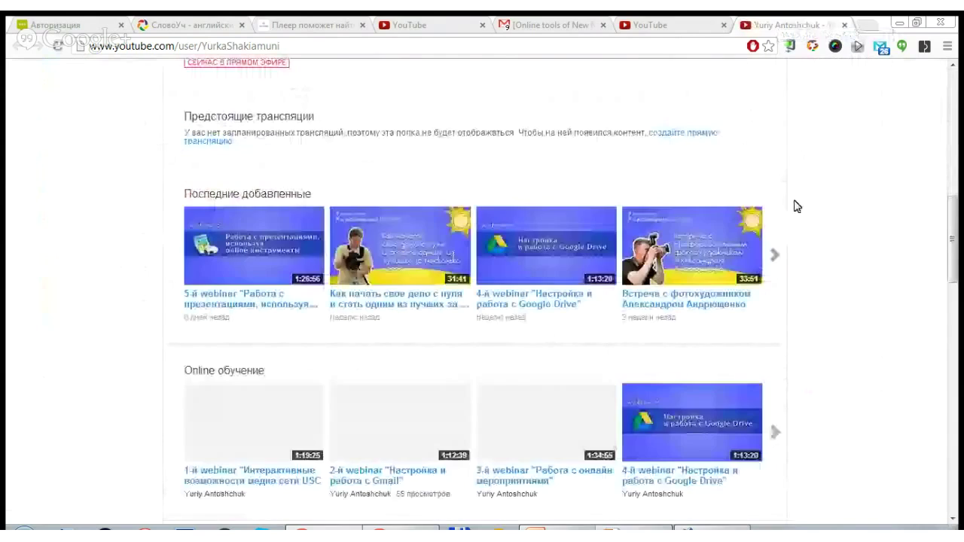
Examine the custom thumbnails in the Последние добавленные and Online обучение sections and view the Команда Ukraine Social Community section
scroll(829, 234, "down", 3)
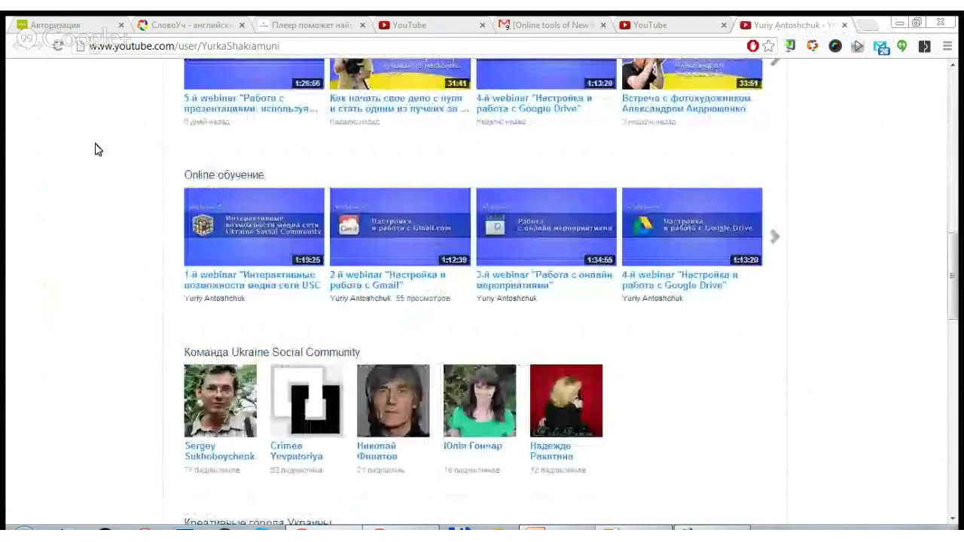
scroll(142, 183, "up", 3)
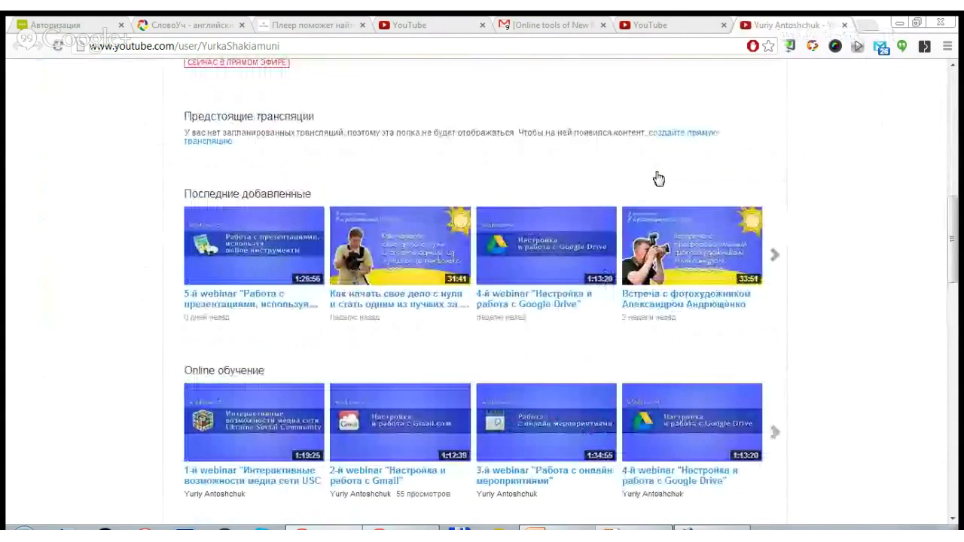
scroll(148, 295, "down", 2)
scroll(148, 300, "down", 3)
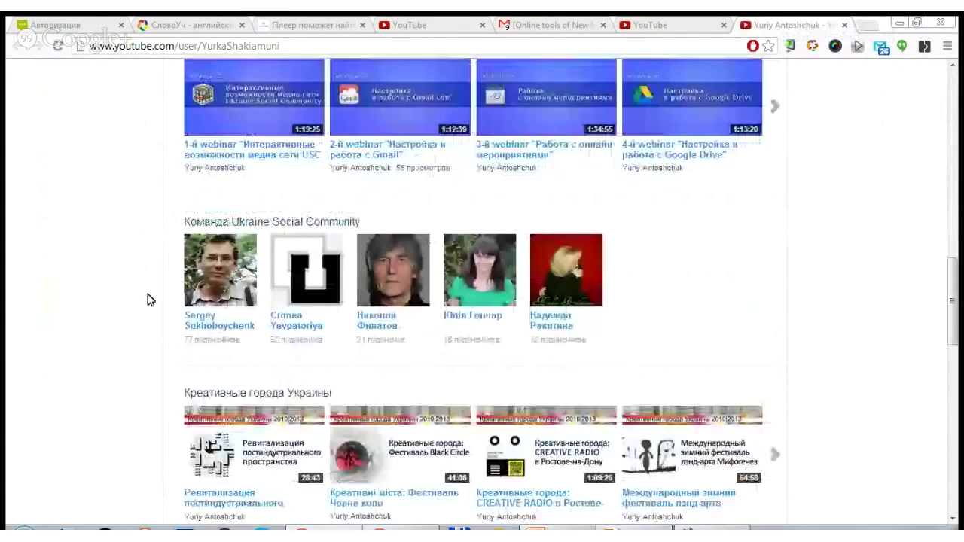
scroll(148, 300, "down", 2)
scroll(148, 300, "up", 4)
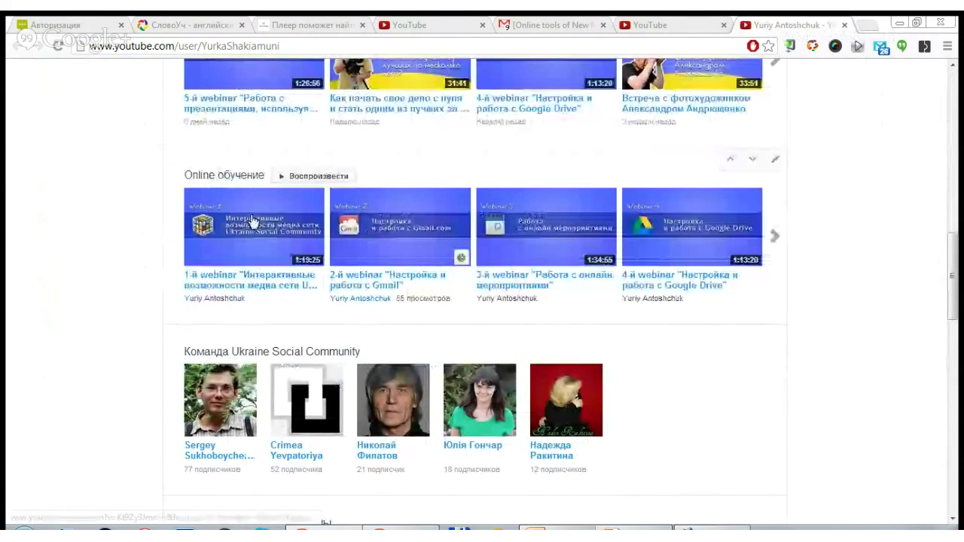
scroll(386, 226, "up", 2)
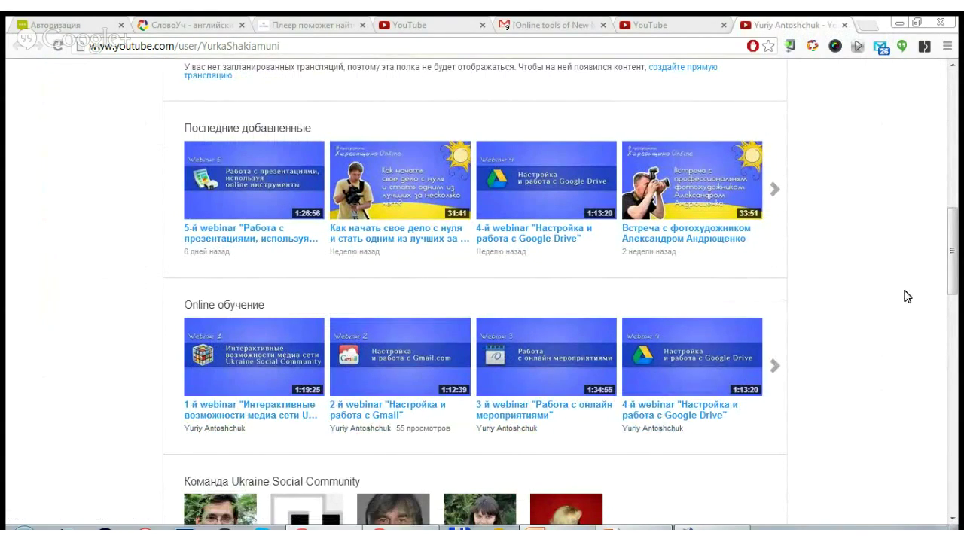
scroll(899, 324, "up", 2)
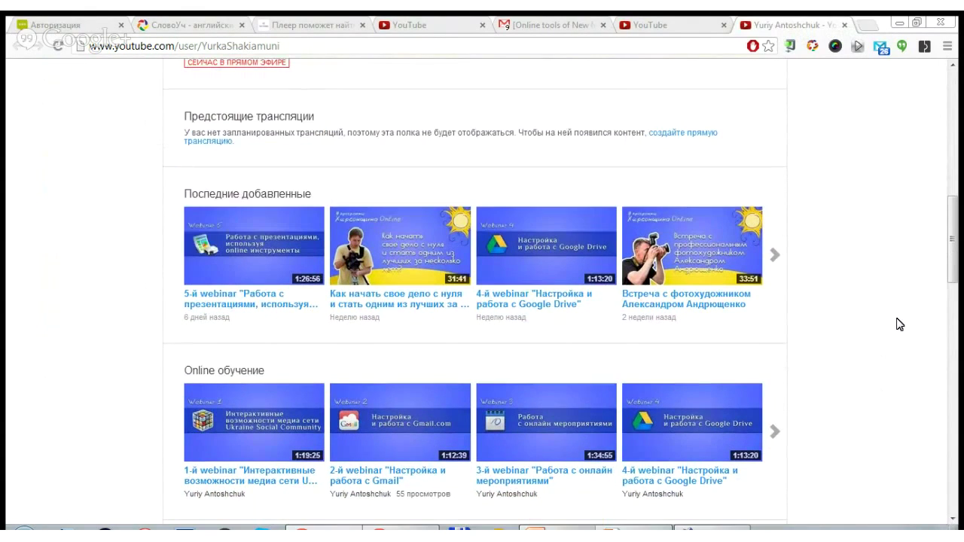
Examine the thumbnail styles of the remaining channel sections, including Креативные города Украины, Херсонщина Online, Работа с онлайн картами and Инструкции Прямых эфиров
scroll(899, 324, "down", 15)
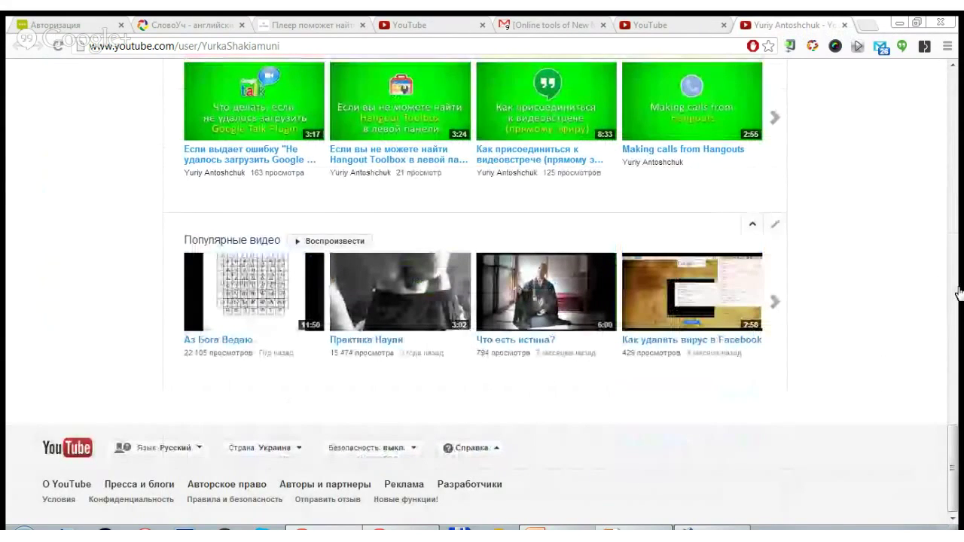
scroll(959, 324, "up", 3)
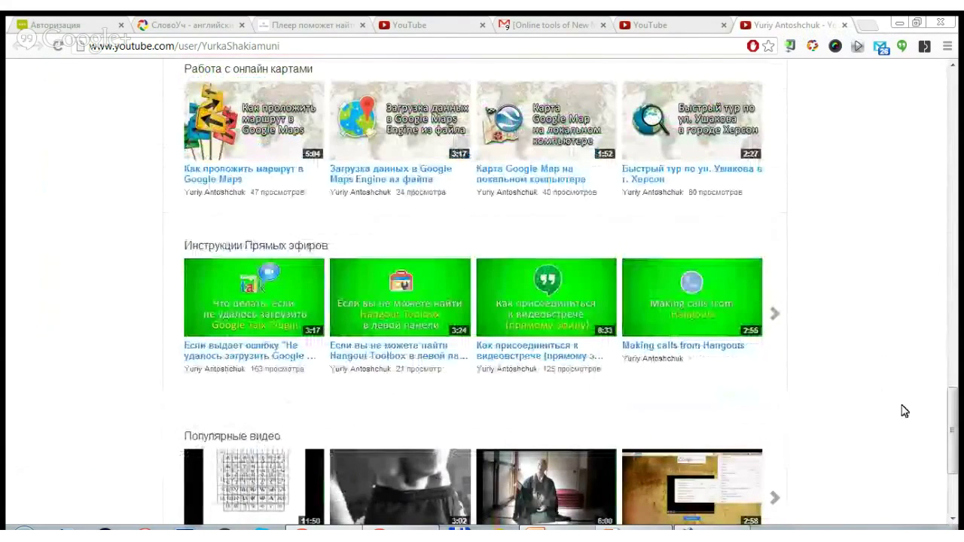
scroll(902, 391, "up", 1)
scroll(901, 390, "up", 1)
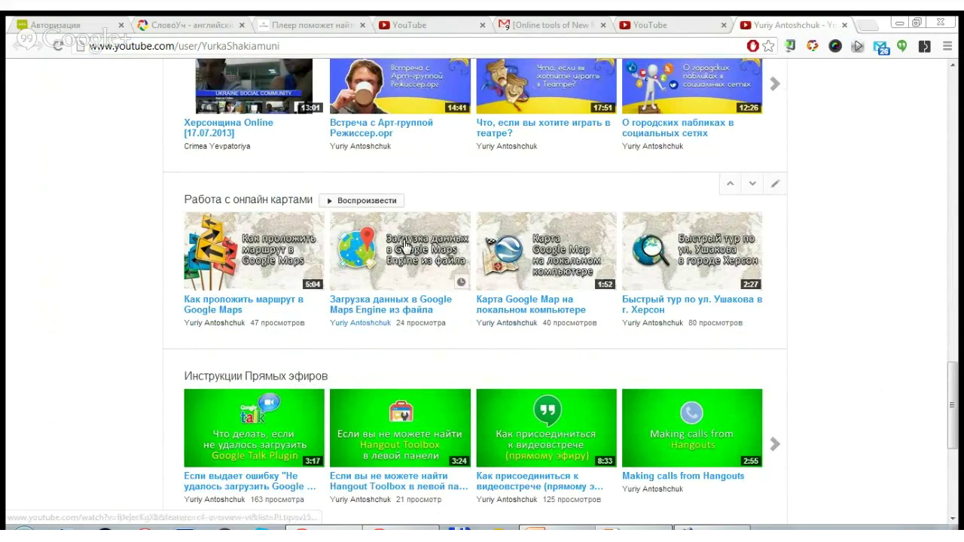
scroll(131, 288, "up", 4)
scroll(125, 333, "up", 6)
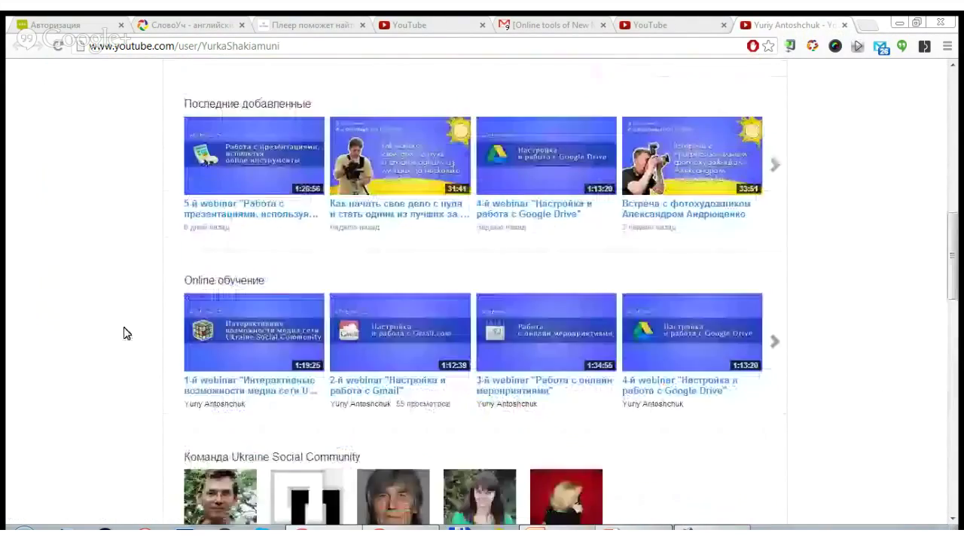
scroll(125, 333, "down", 7)
scroll(151, 286, "up", 1)
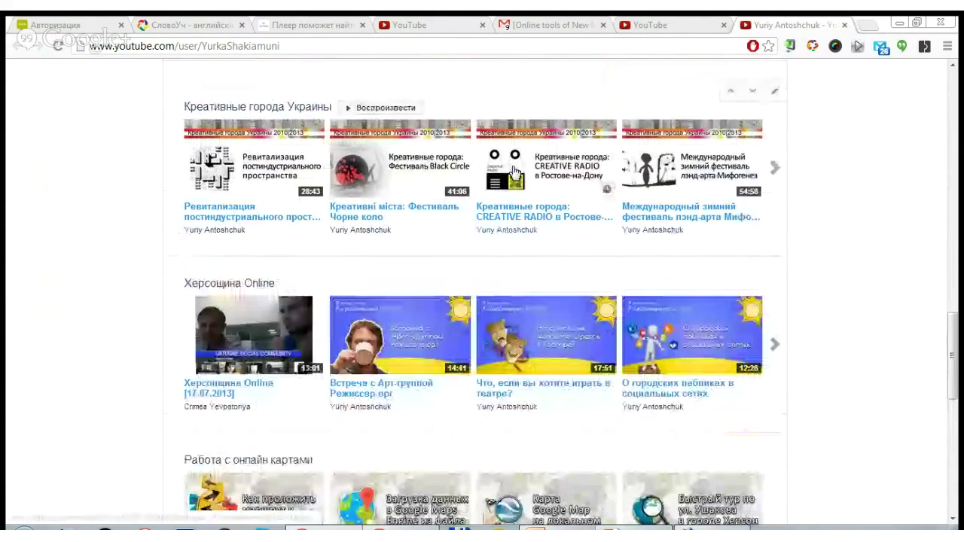
scroll(550, 193, "down", 3)
scroll(550, 193, "down", 3)
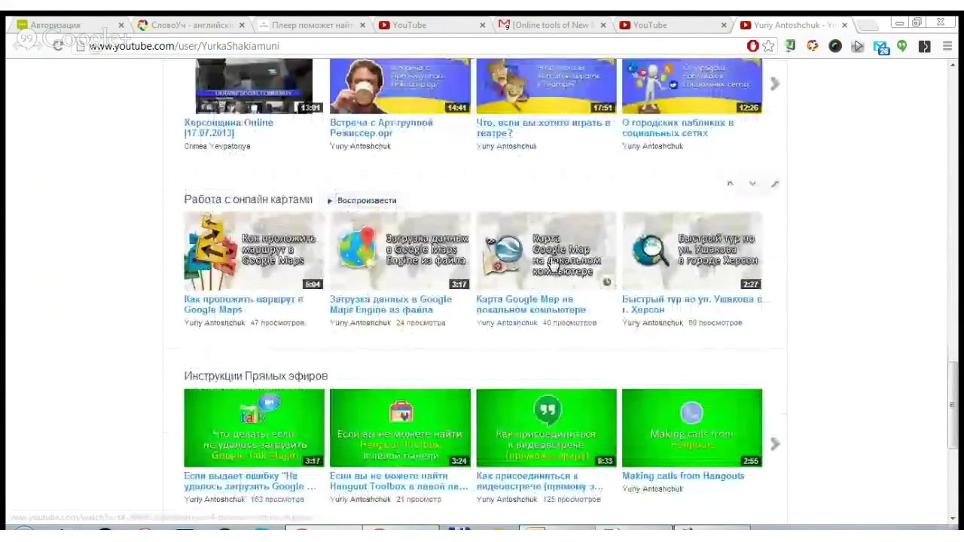
scroll(536, 287, "up", 3)
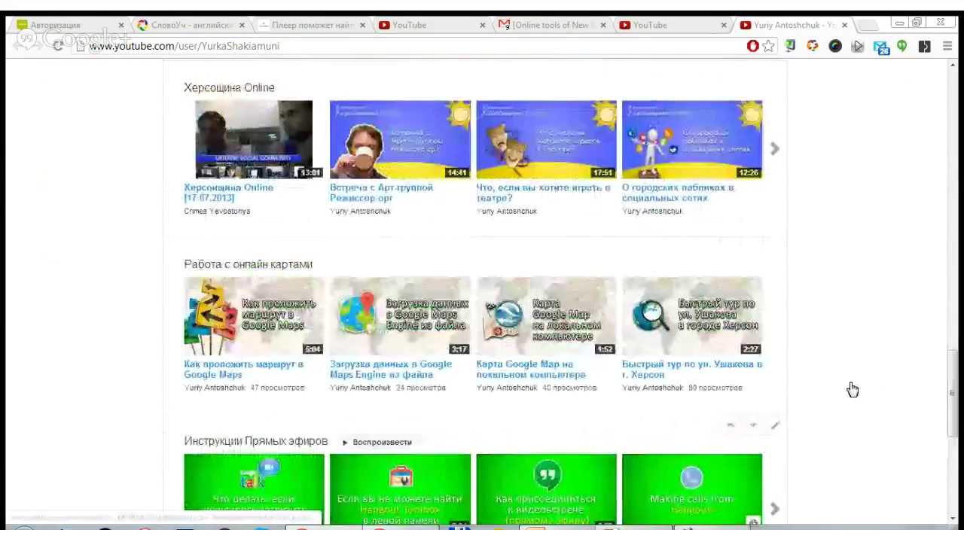
Return to the channel page's header and close the page to get back to the "test" video's settings
scroll(852, 390, "up", 20)
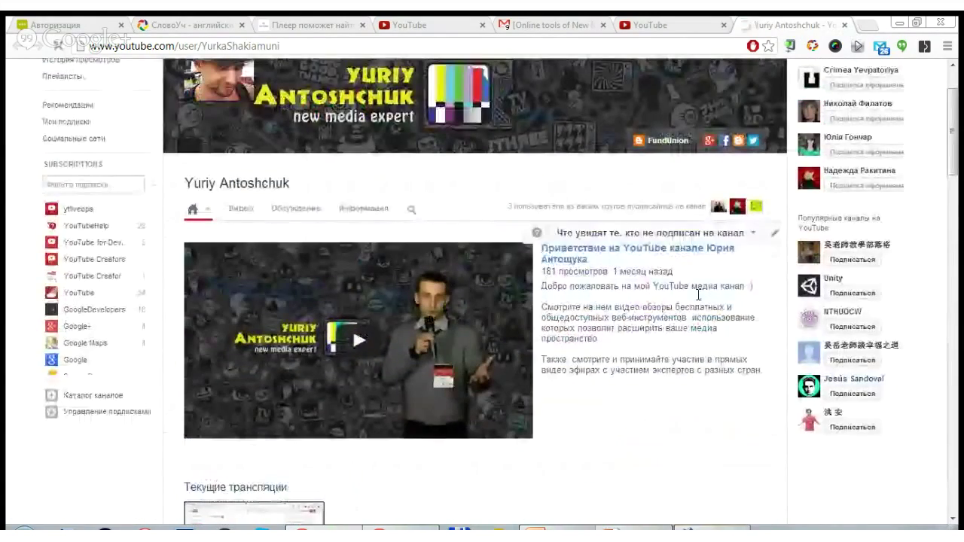
scroll(721, 197, "up", 2)
left_click(845, 26)
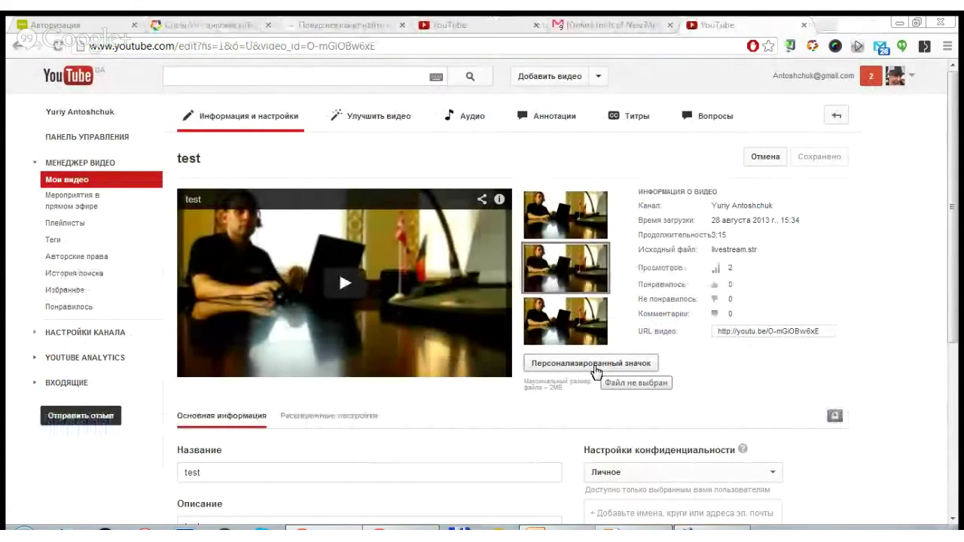
View the file chooser for the "test" video's custom thumbnail and dismiss it without choosing a file
mouse_move(577, 385)
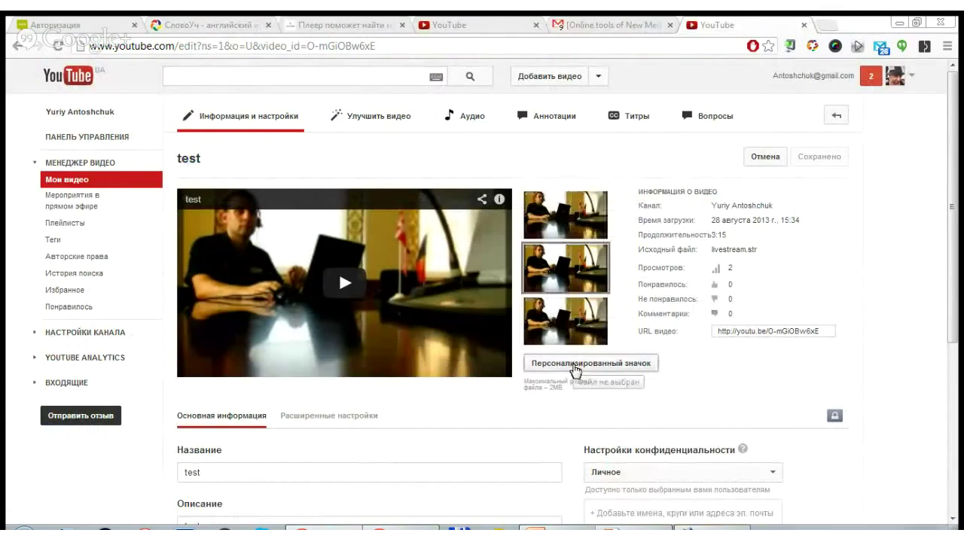
left_click(627, 364)
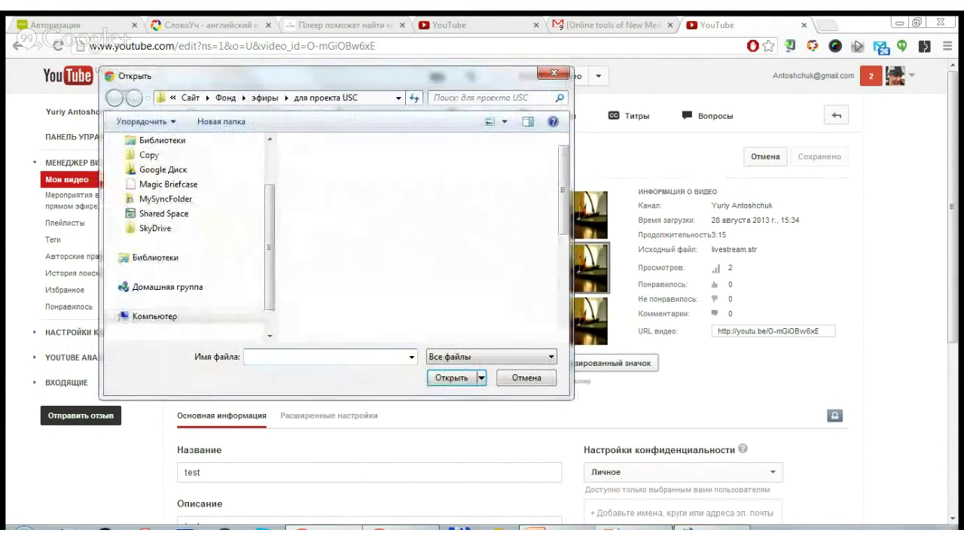
left_click(526, 379)
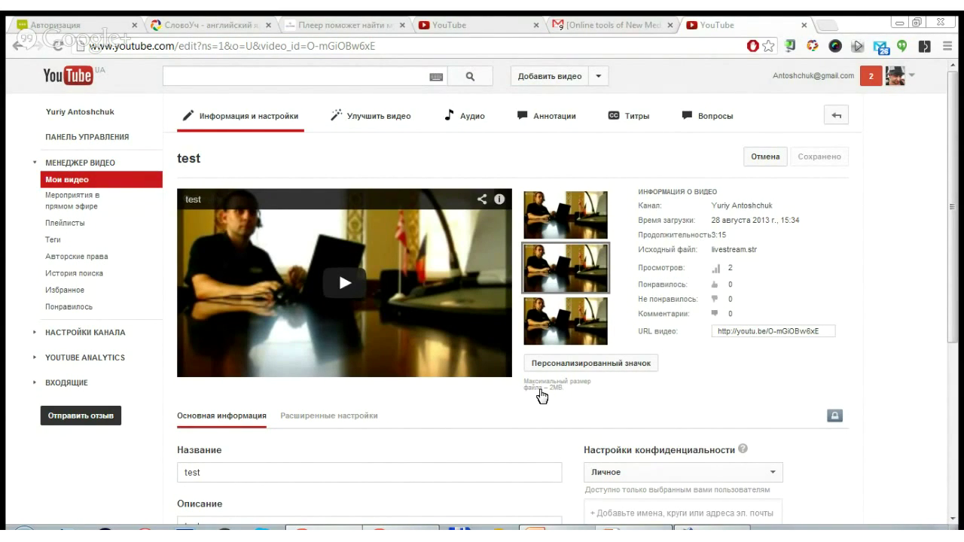
Review the "test" video's basic information, highlighting its title and description text and placing the cursor in the tags field
scroll(538, 418, "down", 3)
scroll(446, 362, "up", 1)
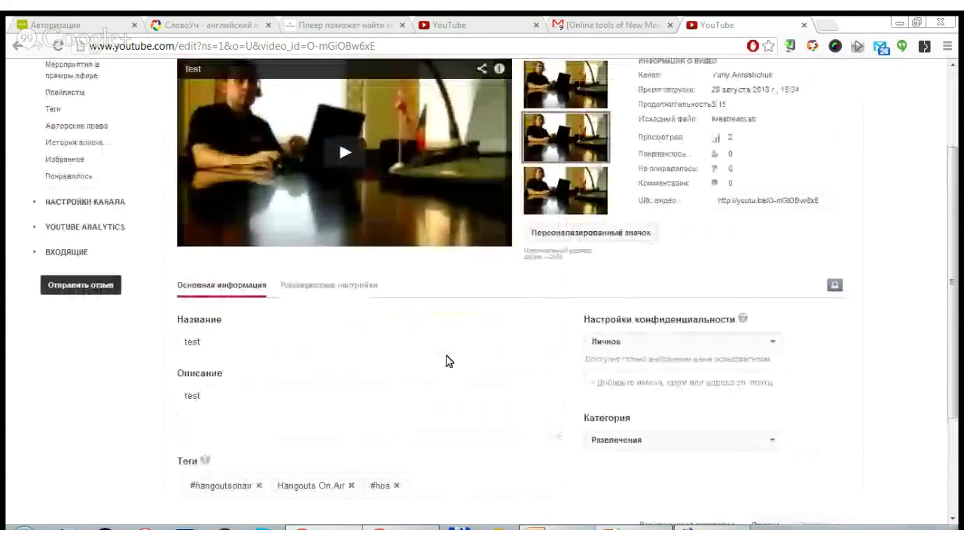
scroll(446, 362, "down", 1)
left_click_drag(252, 278, 186, 282)
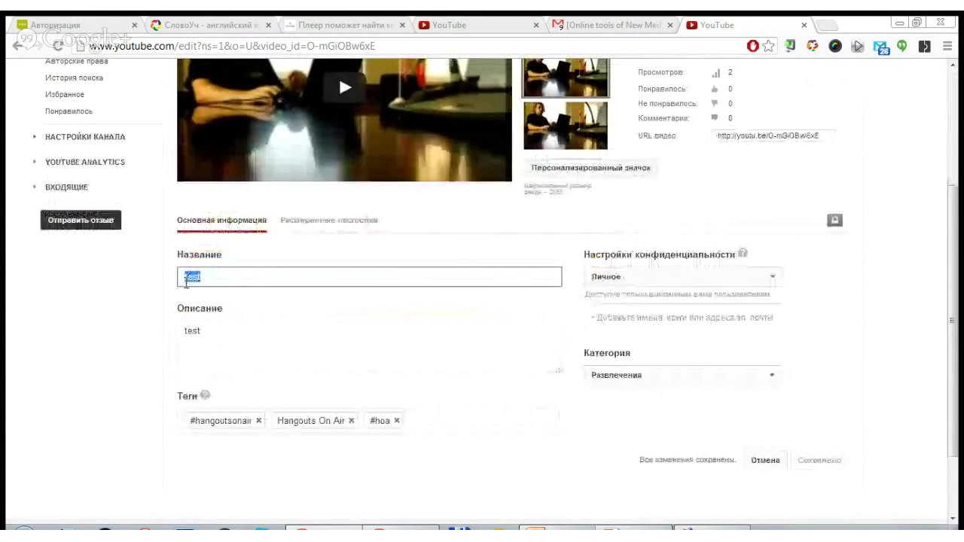
left_click(241, 344)
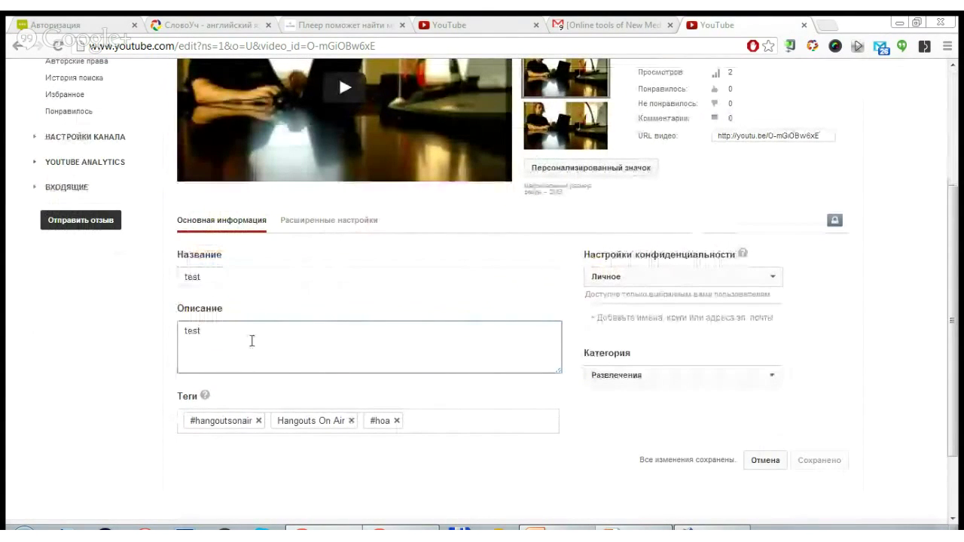
left_click_drag(251, 342, 176, 326)
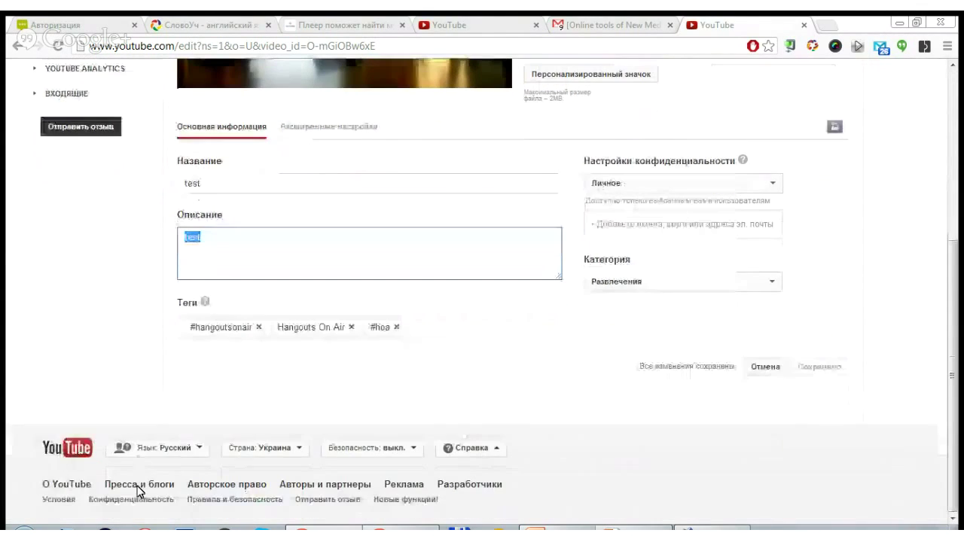
scroll(109, 462, "down", 2)
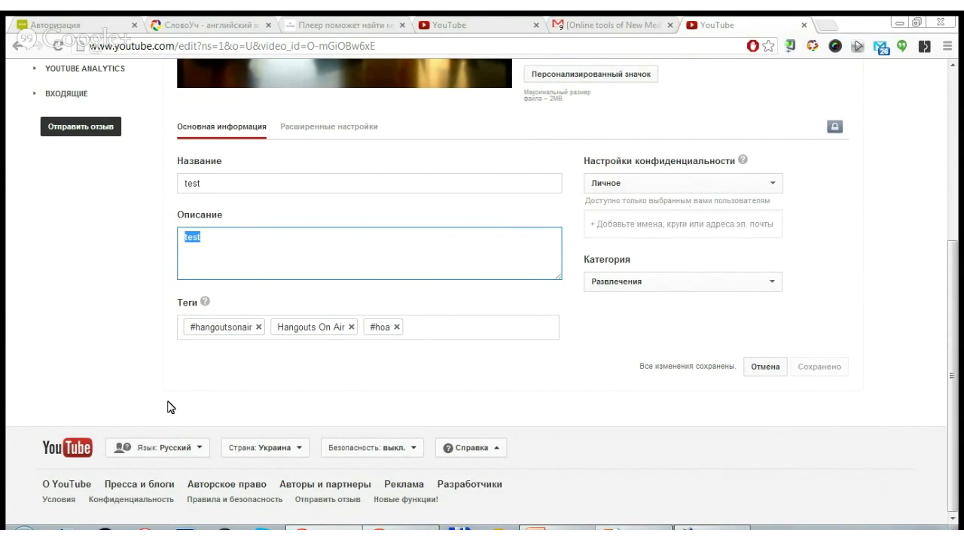
left_click(466, 324)
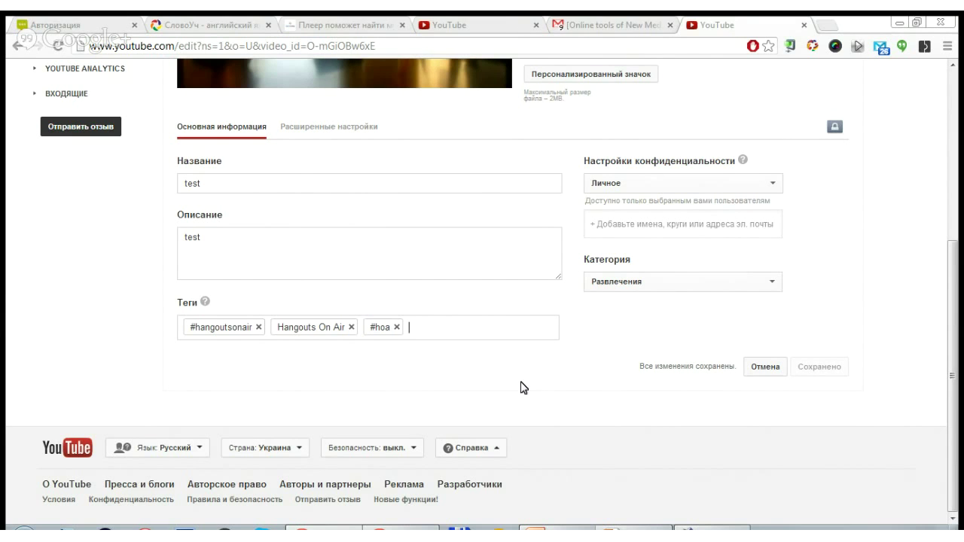
scroll(586, 367, "up", 2)
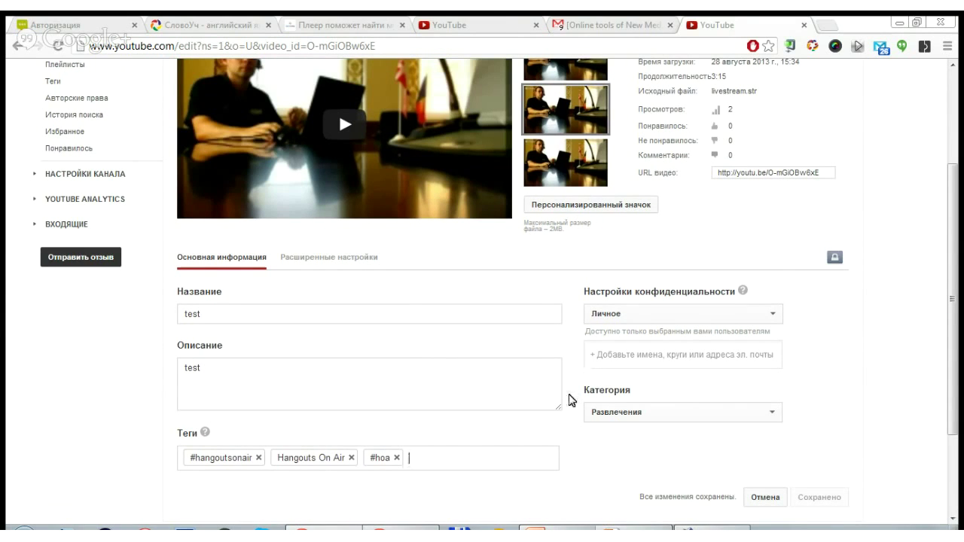
scroll(571, 400, "up", 1)
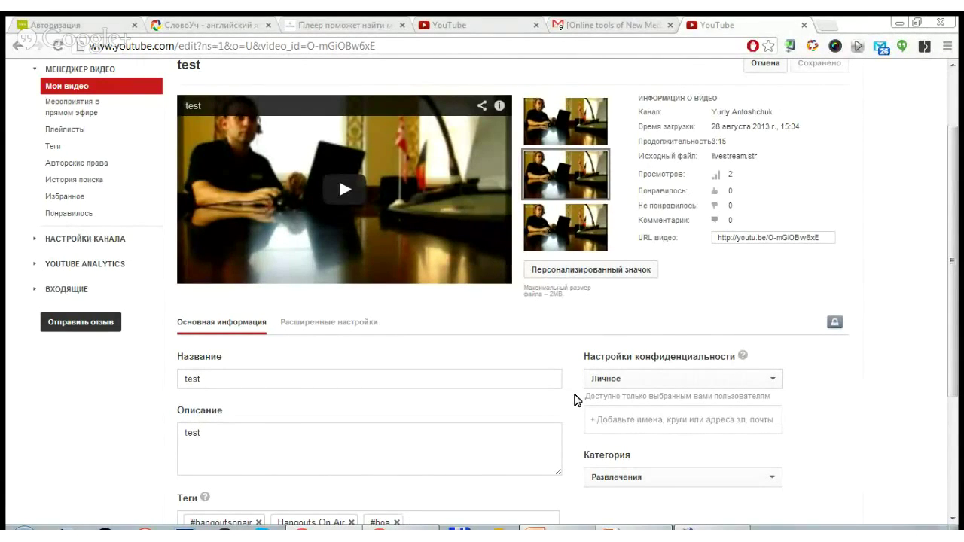
Go through the "test" video's privacy options from Личное to Для всех and back, keeping Личное selected
scroll(577, 399, "down", 3)
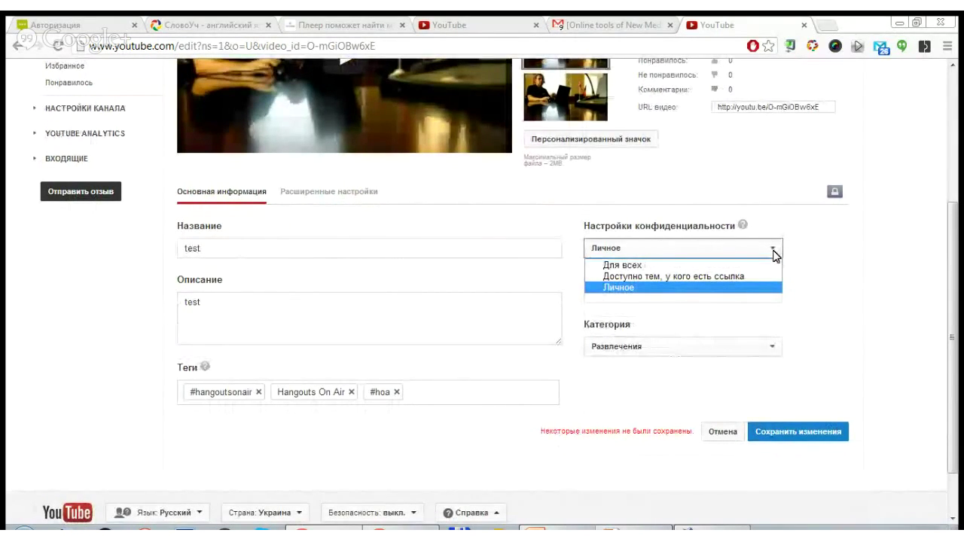
key("Up")
key("Up")
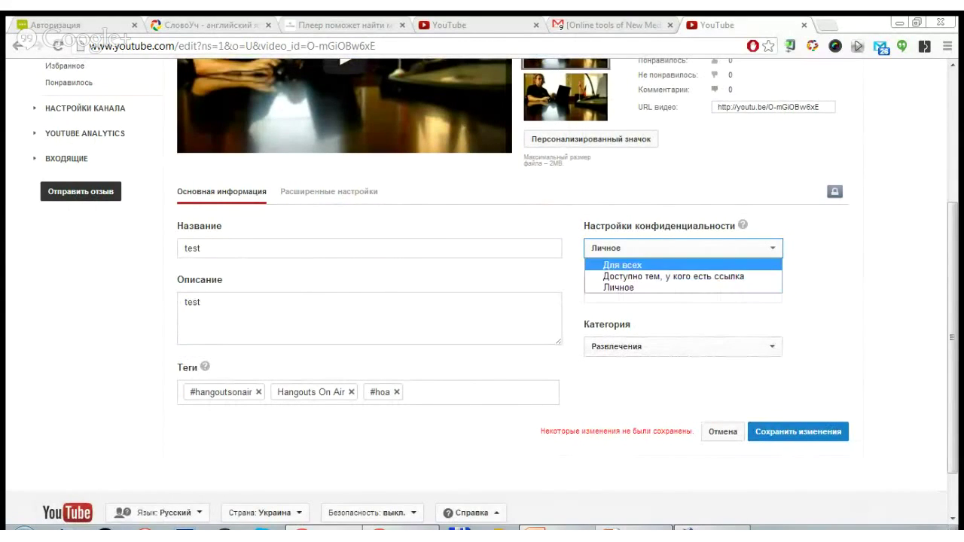
key("Down")
key("Down")
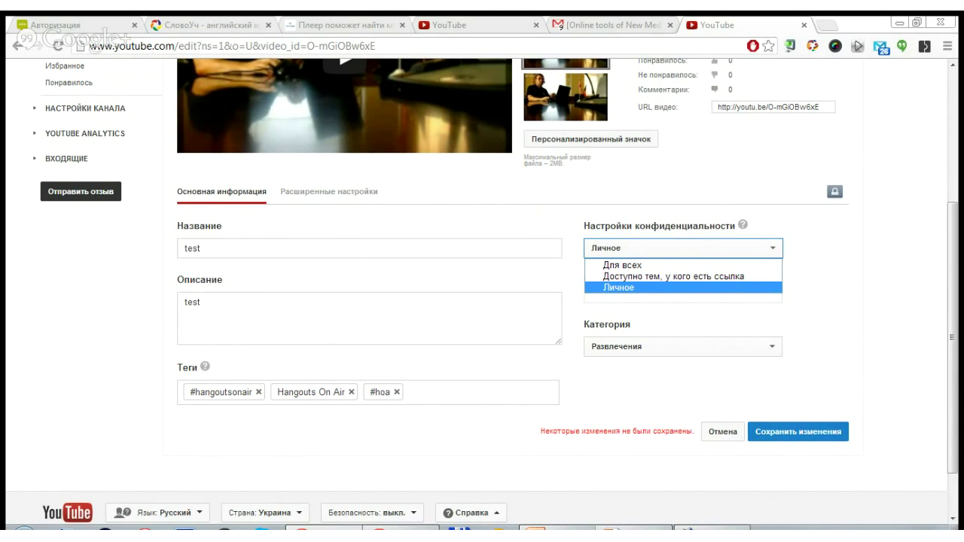
left_click(759, 286)
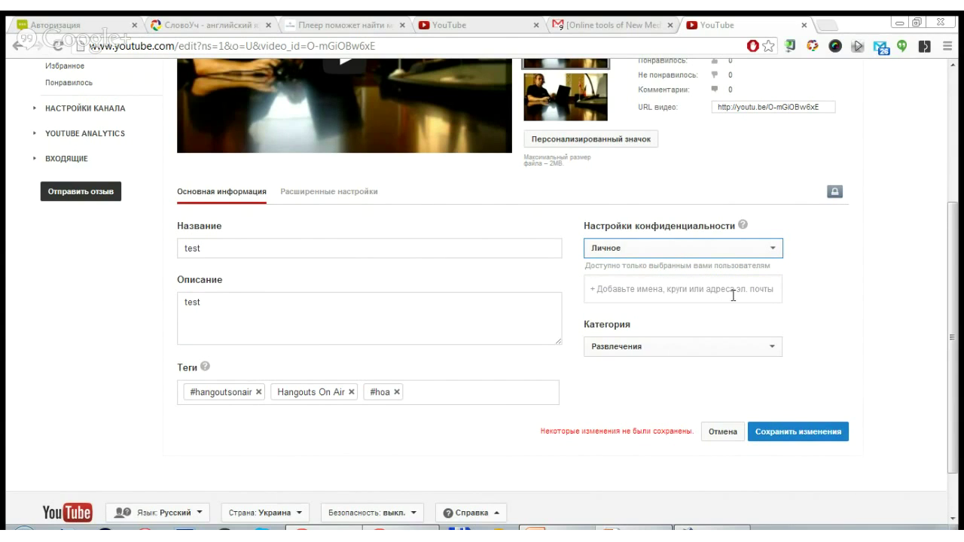
View the circles offered for sharing the private video and the Доступно тем, у кого есть ссылка privacy option, without choosing either
left_click(673, 289)
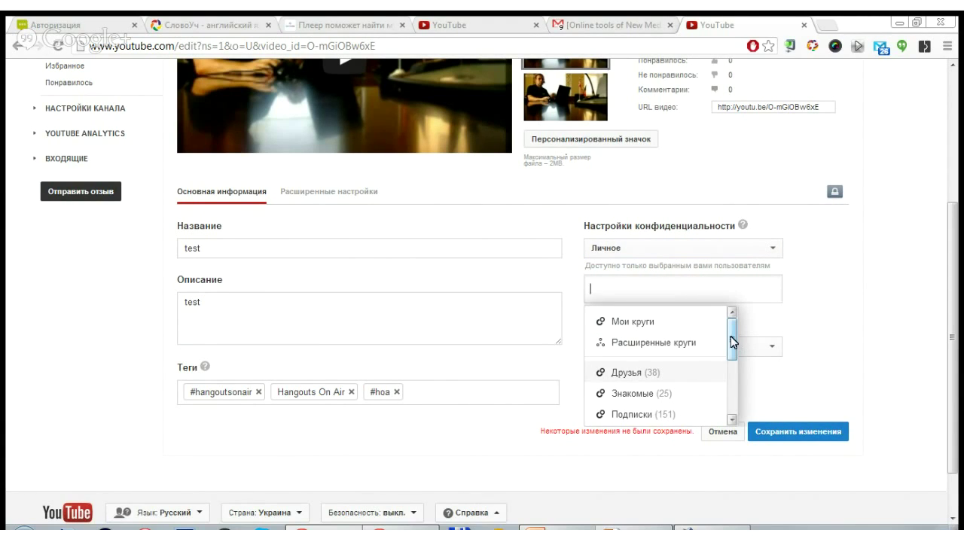
left_click(807, 288)
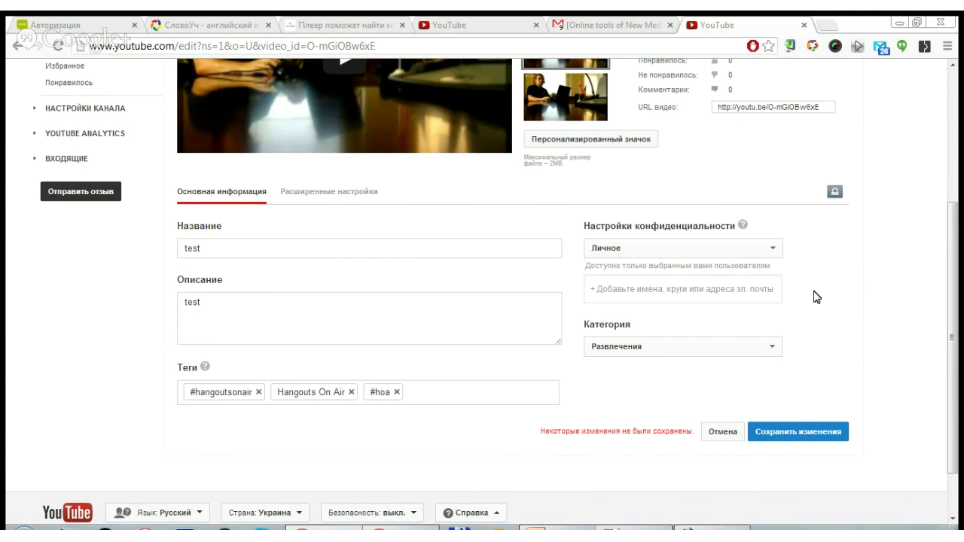
scroll(887, 340, "up", 3)
scroll(881, 369, "down", 3)
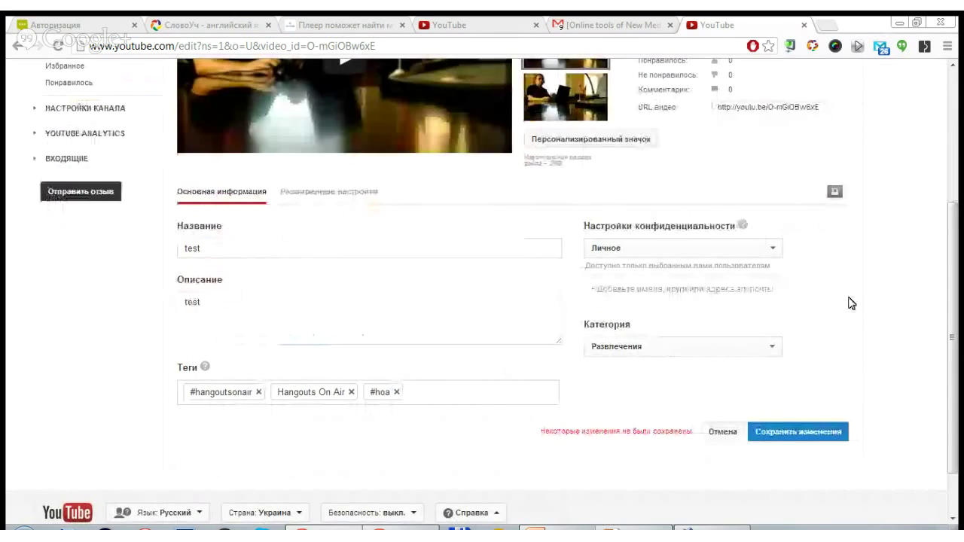
left_click(774, 253)
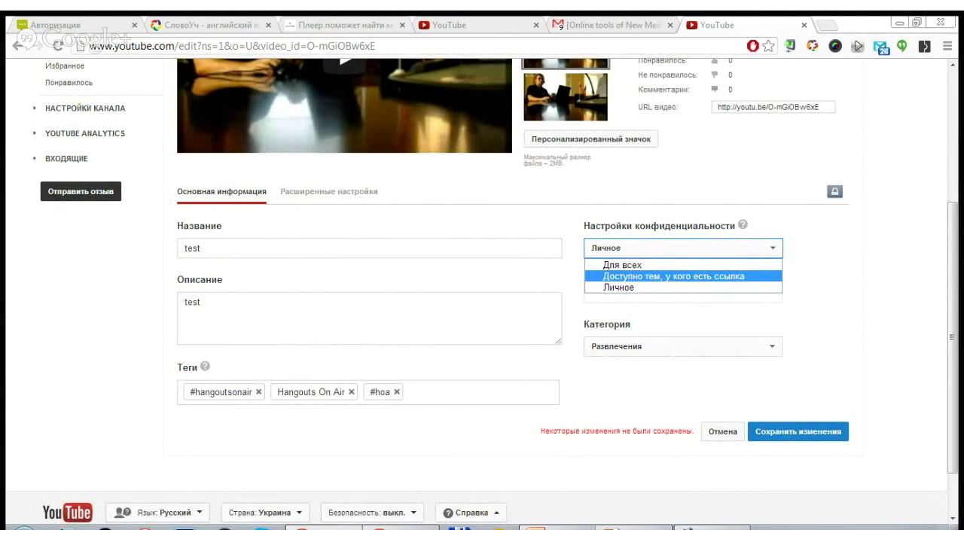
left_click(835, 279)
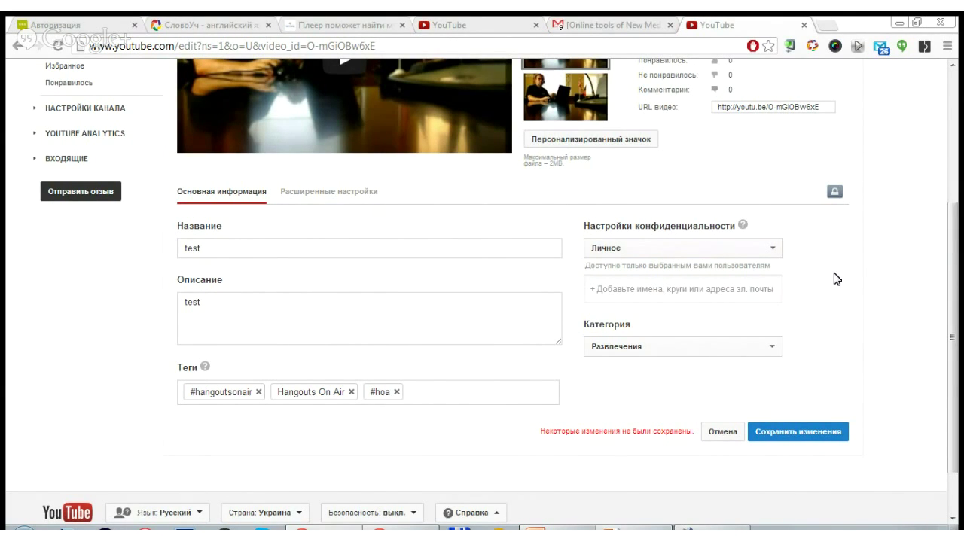
View the "test" video's privacy choices again, keeping Личное selected
scroll(836, 308, "up", 2)
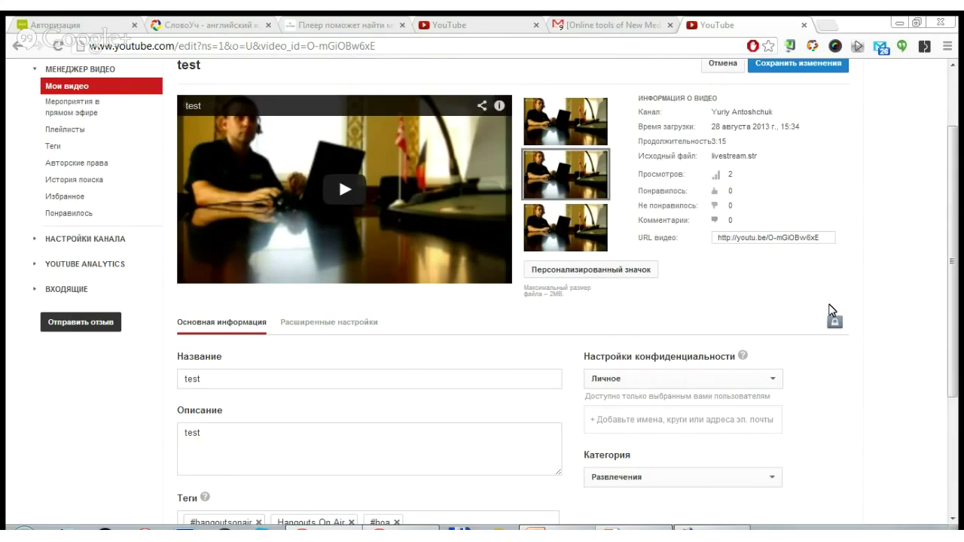
scroll(824, 340, "down", 2)
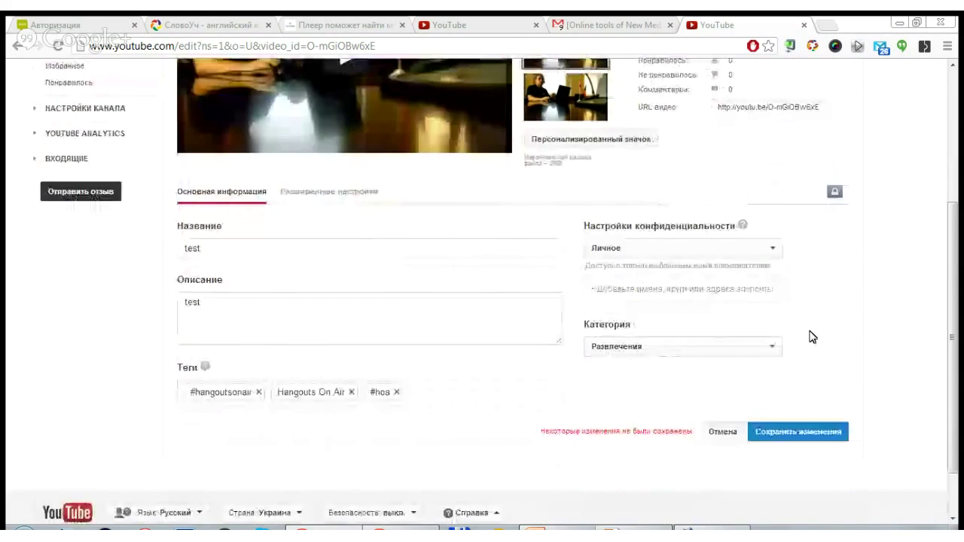
scroll(768, 249, "up", 3)
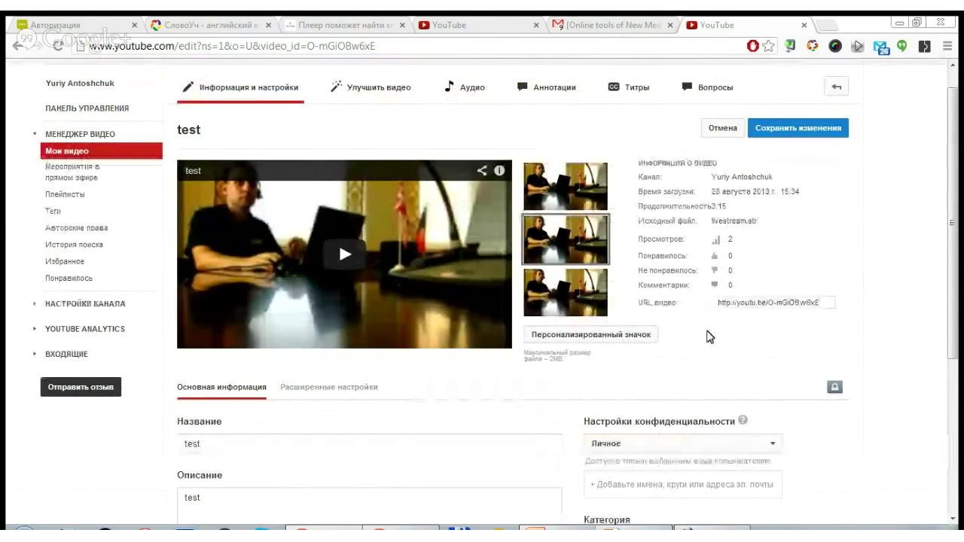
scroll(707, 337, "down", 1)
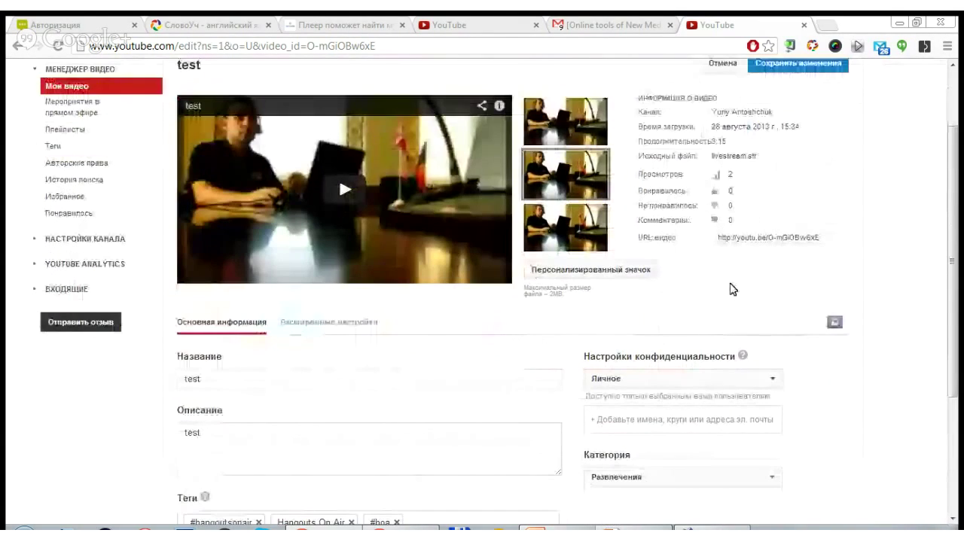
left_click(776, 380)
left_click(675, 443)
left_click(776, 379)
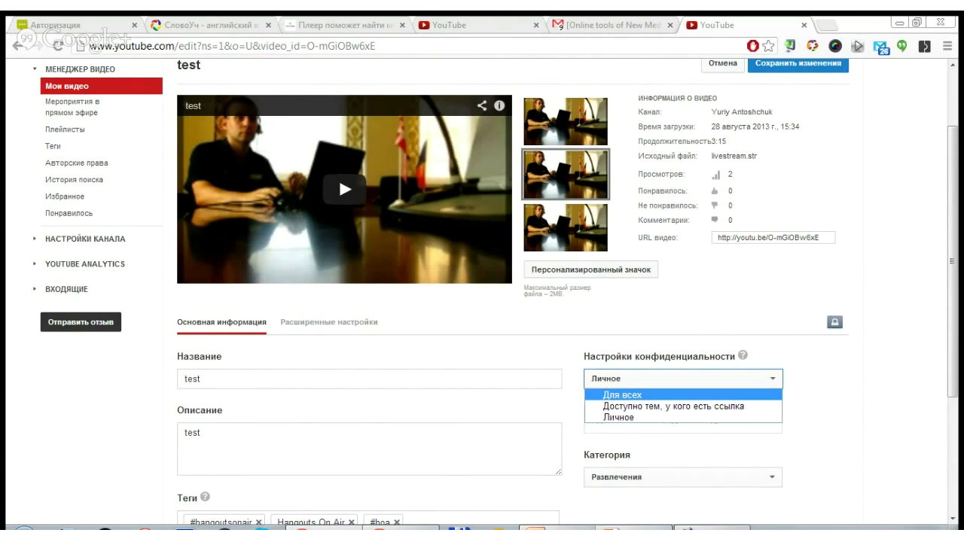
left_click(834, 398)
scroll(827, 380, "down", 1)
scroll(827, 380, "up", 1)
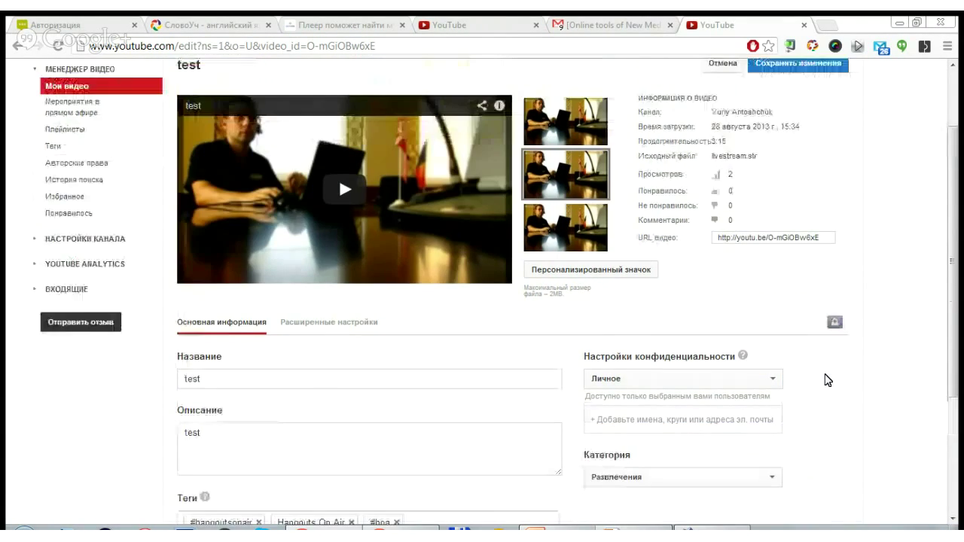
View the list of categories offered for the "test" video, keeping Развлечения selected
scroll(827, 380, "up", 1)
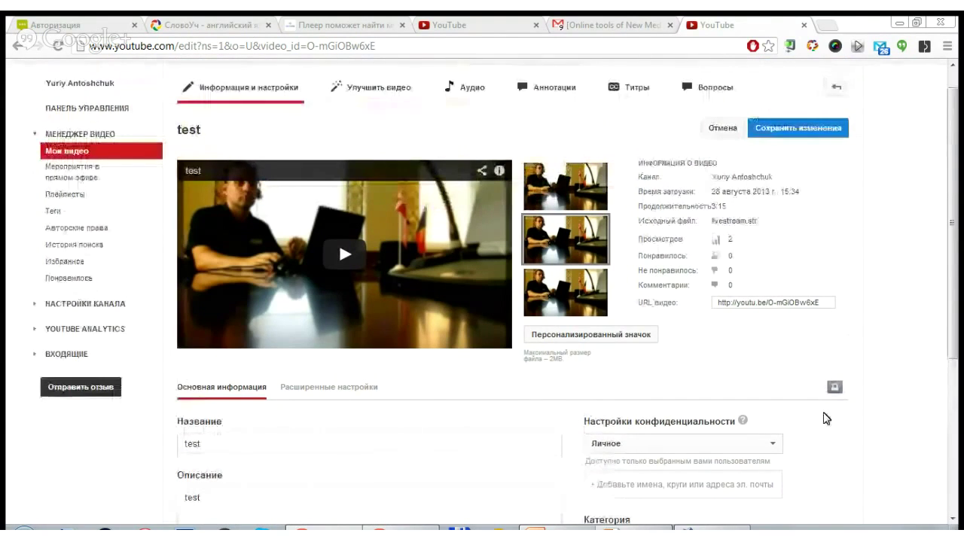
scroll(821, 418, "down", 2)
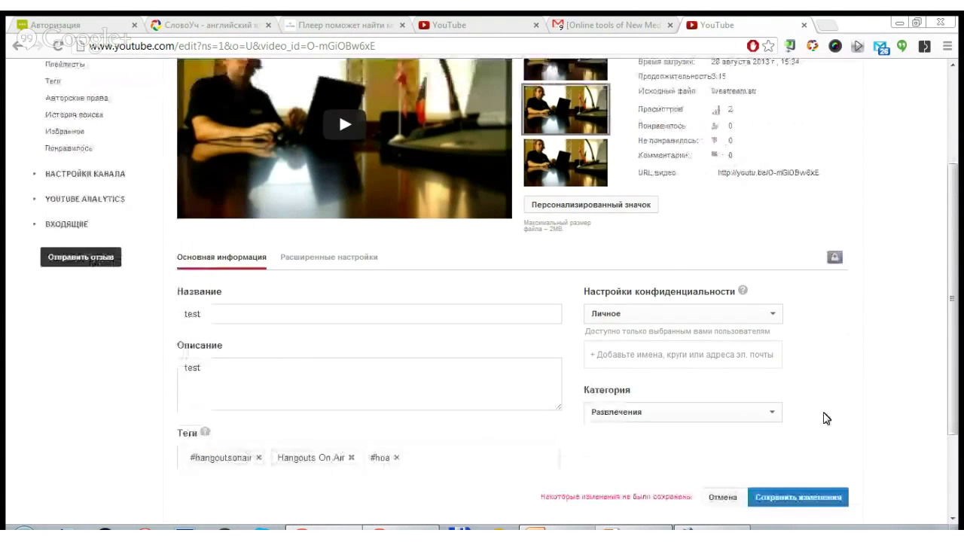
left_click(779, 425)
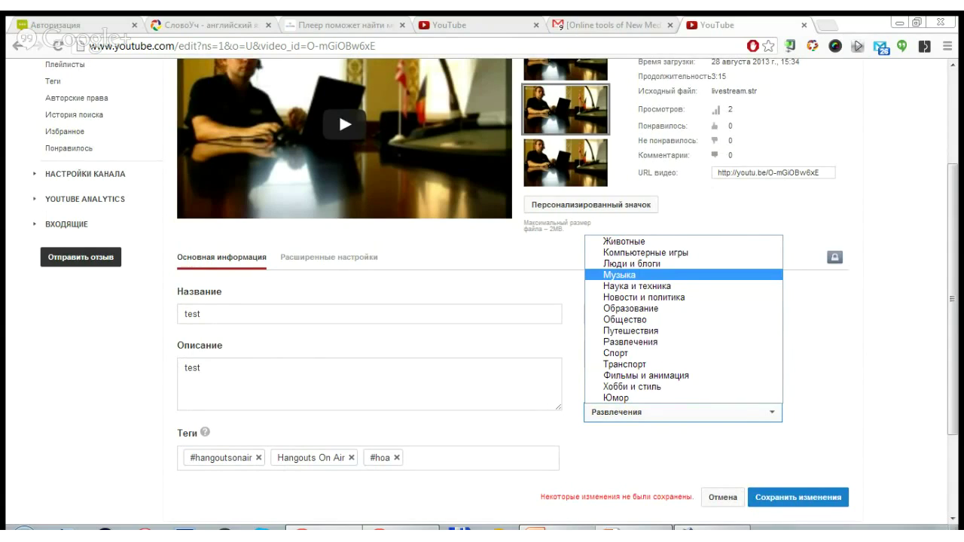
left_click(838, 391)
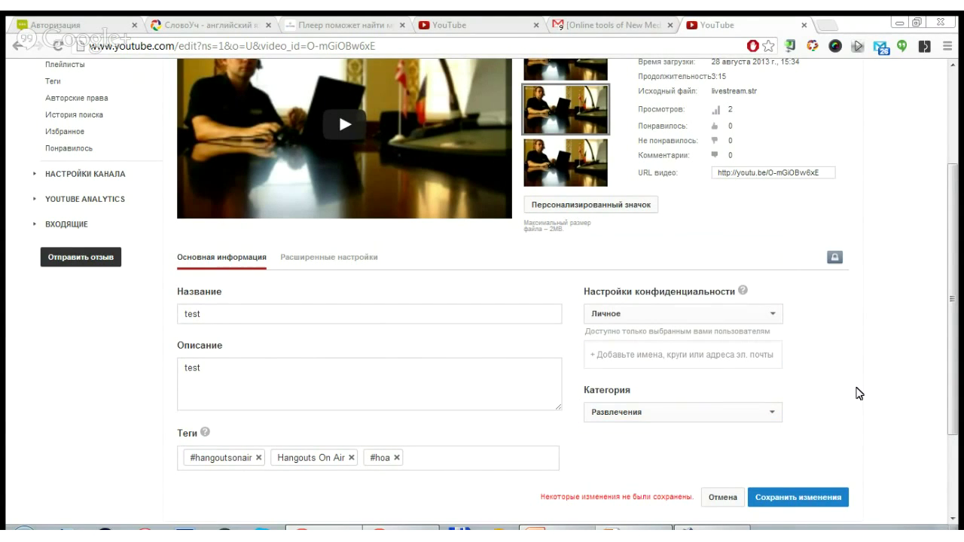
scroll(857, 400, "up", 2)
scroll(854, 420, "down", 2)
Open the "test" video's advanced settings and view the choices for allowing comments, keeping Все selected
left_click(323, 263)
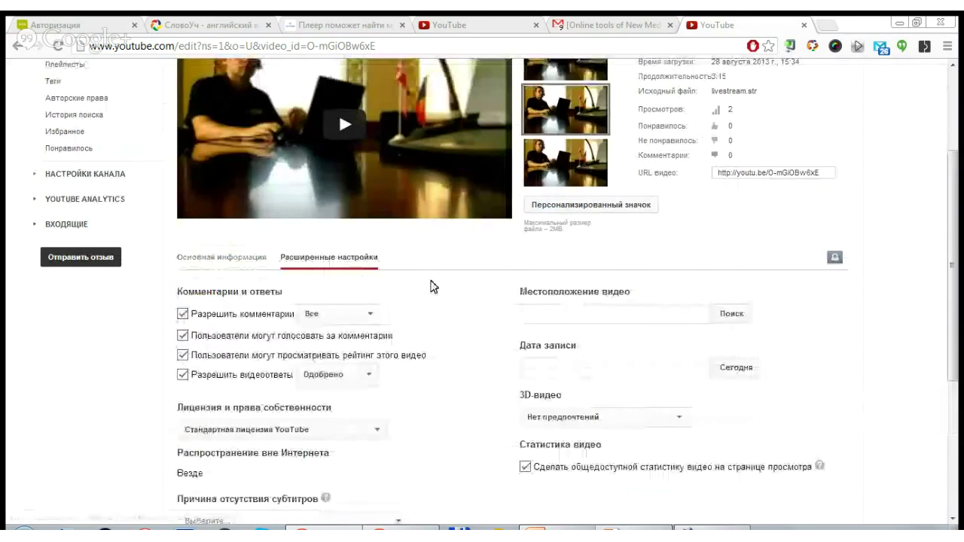
scroll(434, 281, "down", 2)
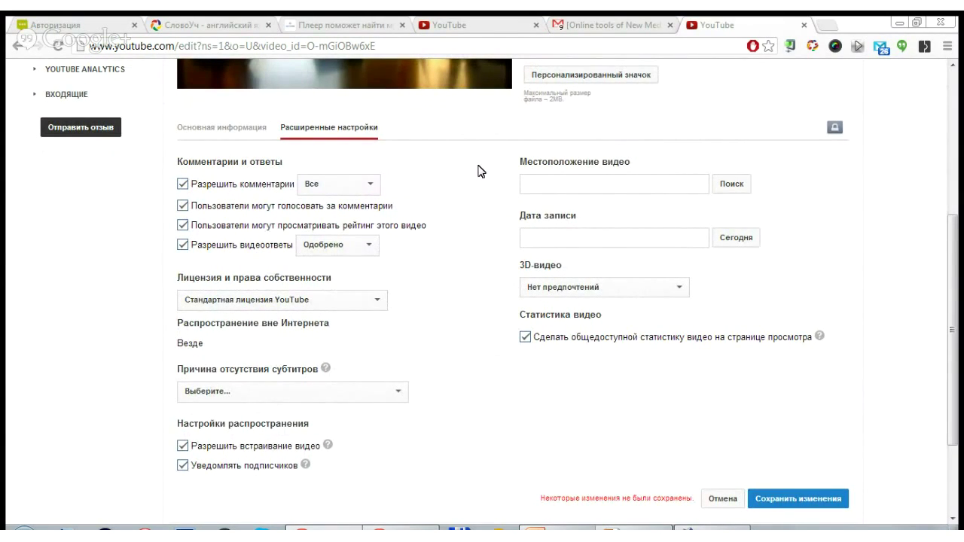
left_click(370, 184)
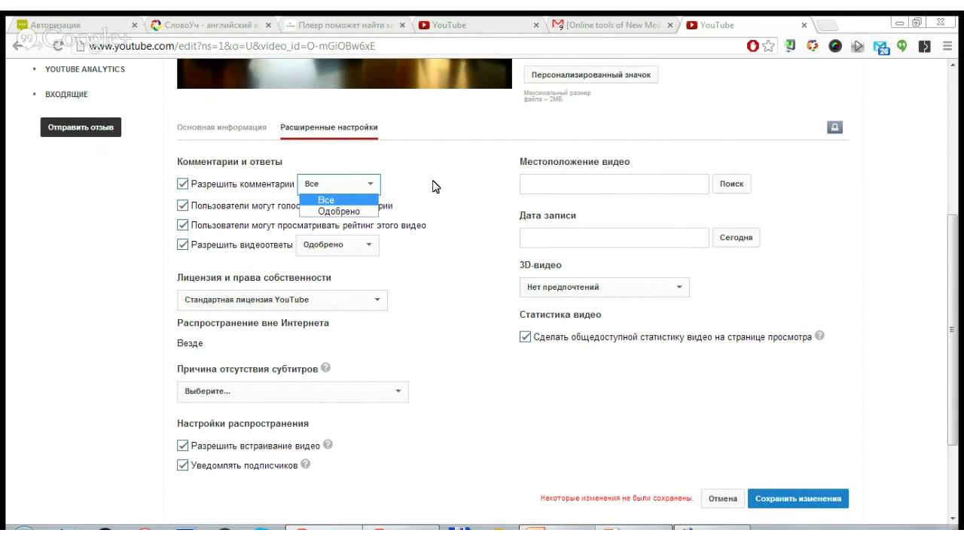
left_click(433, 187)
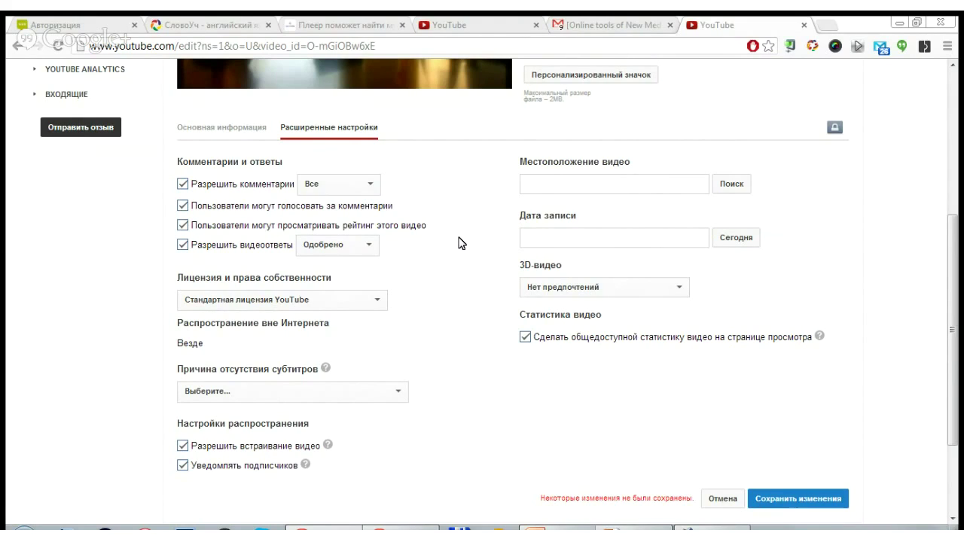
Review the comment and response settings and view the licence choices, keeping Стандартная лицензия YouTube selected
scroll(460, 243, "up", 3)
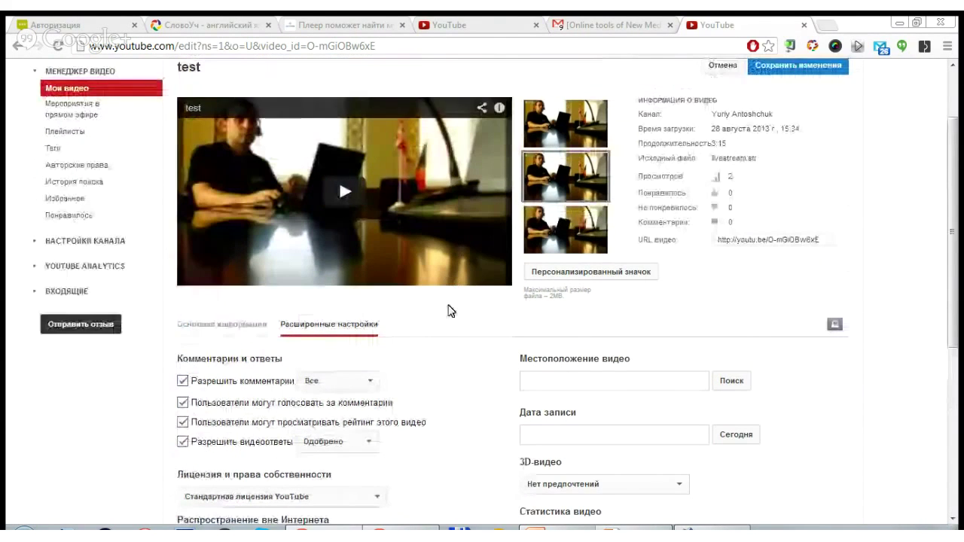
scroll(447, 311, "down", 1)
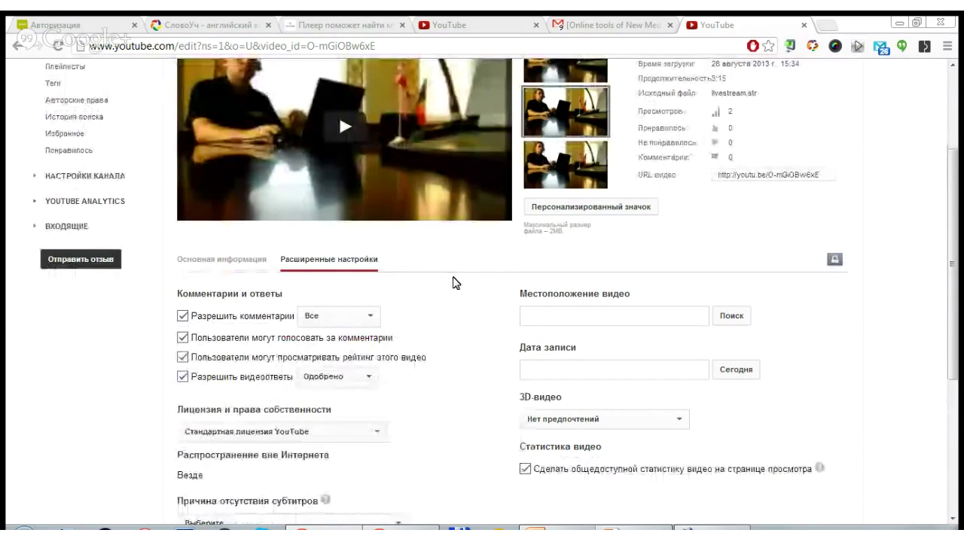
scroll(454, 310, "up", 1)
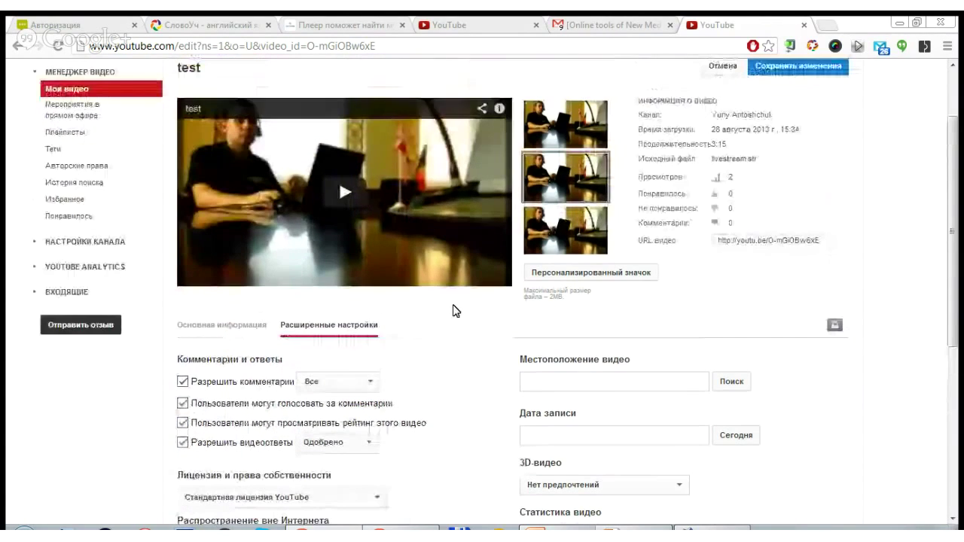
scroll(454, 310, "down", 1)
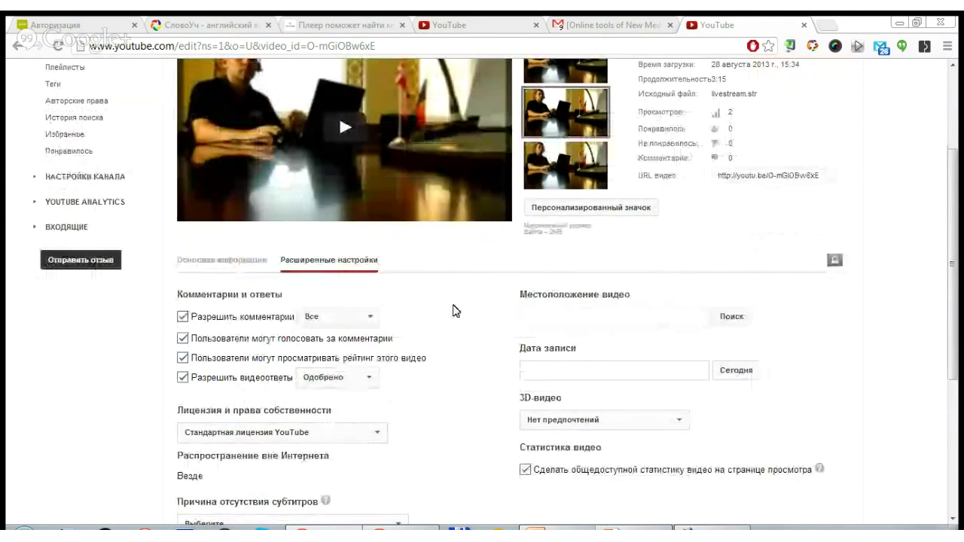
scroll(454, 310, "down", 1)
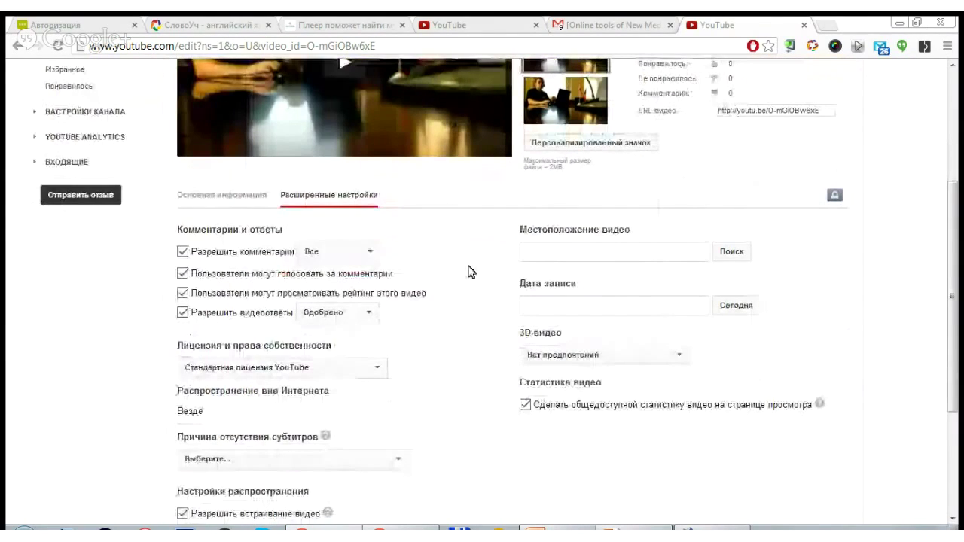
scroll(467, 268, "down", 1)
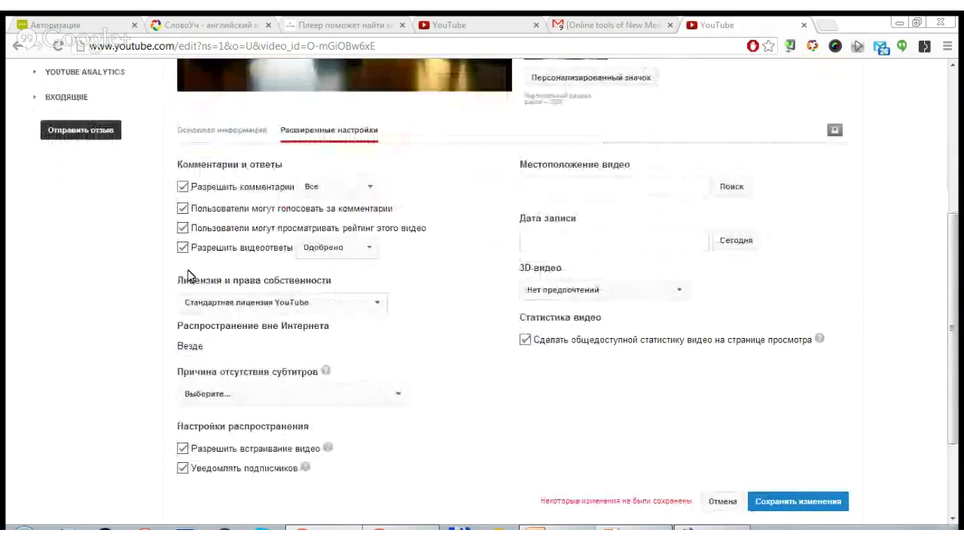
left_click(380, 303)
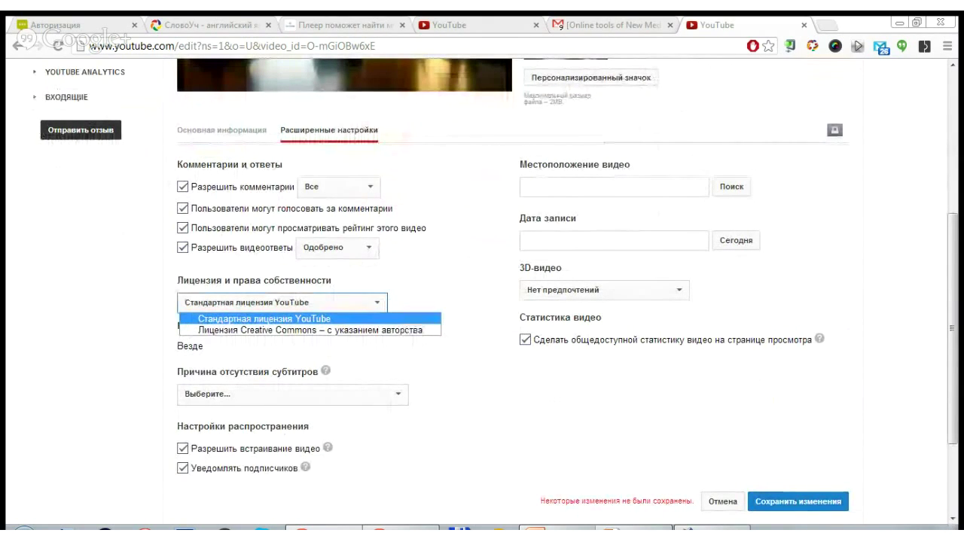
key("Down")
left_click(464, 369)
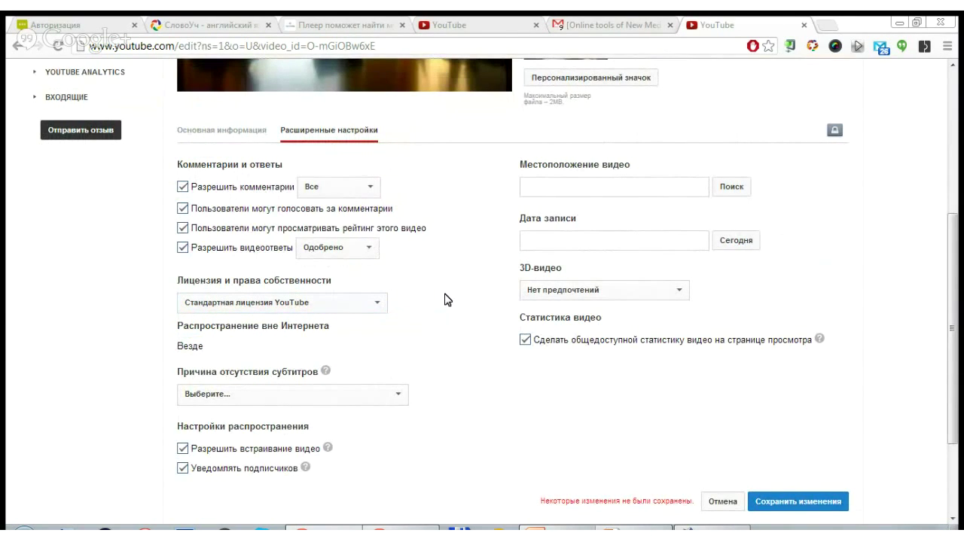
scroll(445, 299, "down", 1)
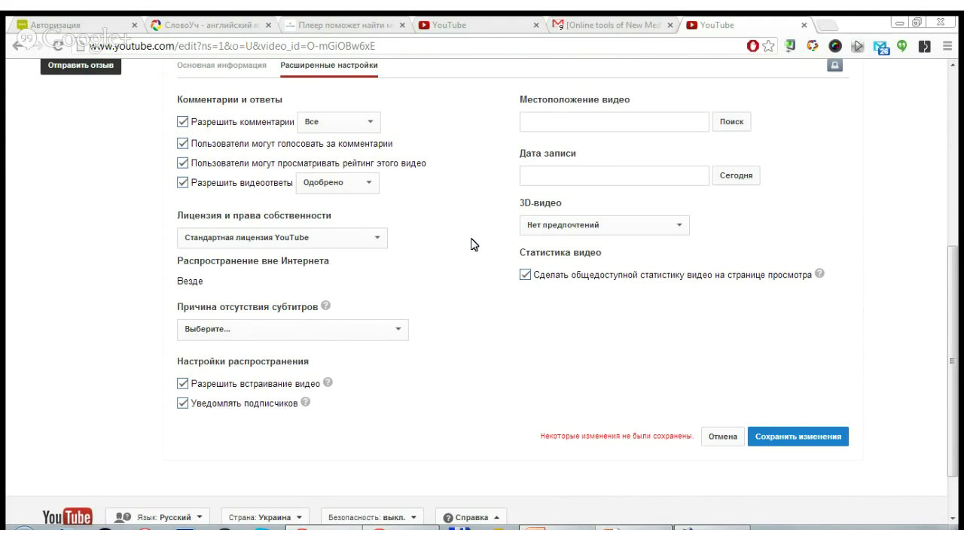
scroll(471, 245, "up", 5)
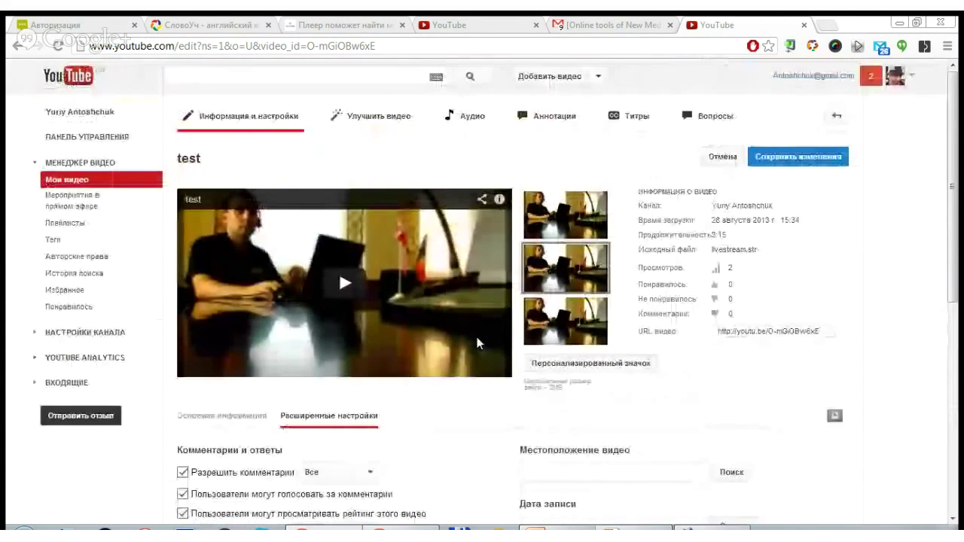
scroll(477, 343, "down", 5)
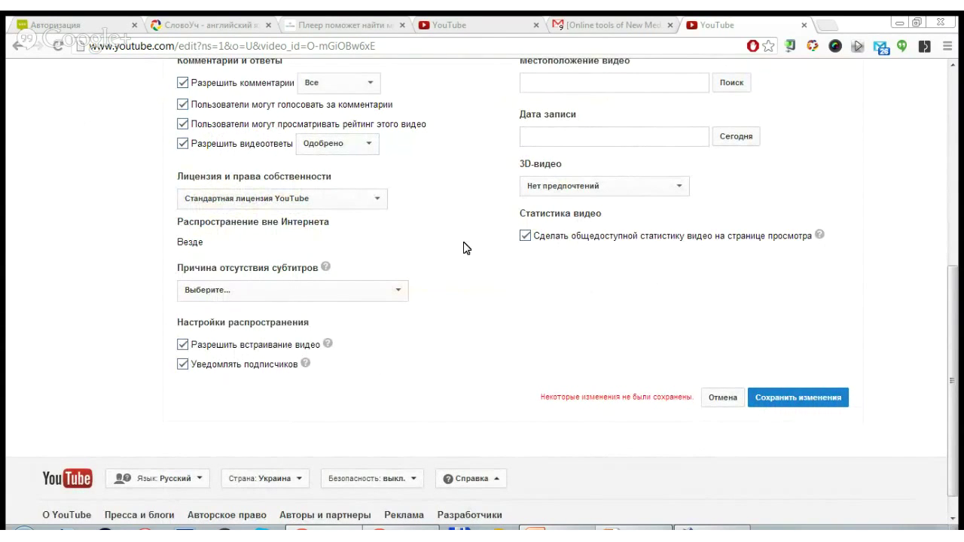
Switch to the already open YouTube community guidelines page and review its rules, including the copyright section
left_click(467, 23)
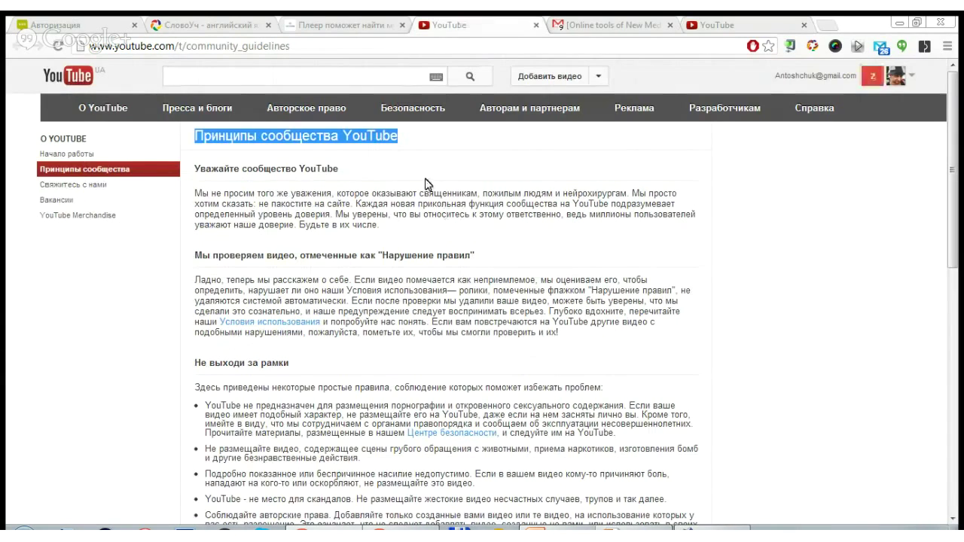
left_click(405, 167)
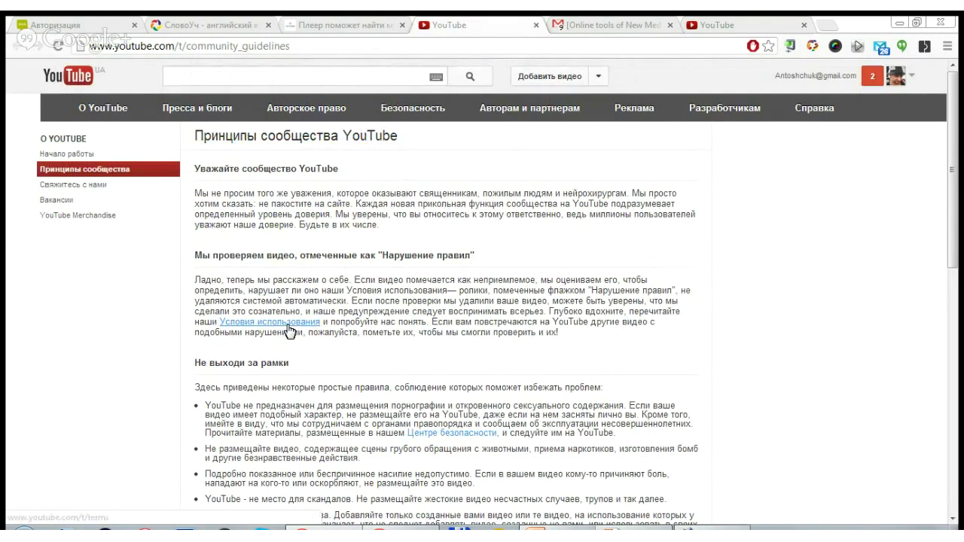
scroll(420, 278, "down", 3)
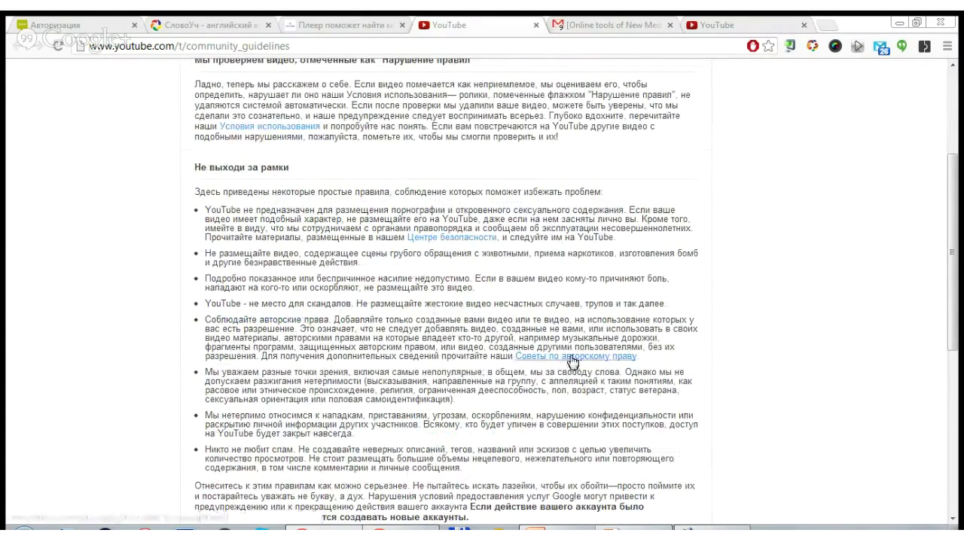
scroll(595, 219, "up", 3)
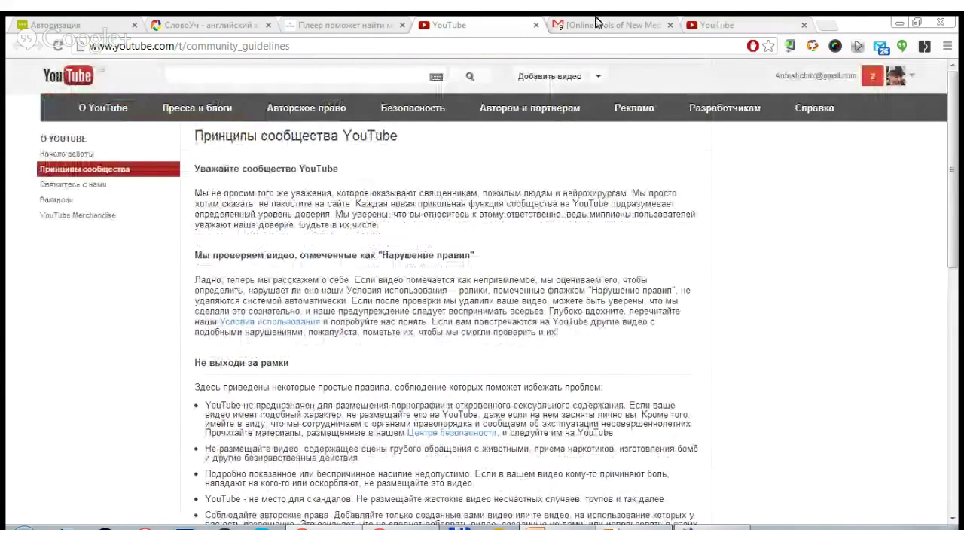
Return to the "test" video's advanced settings and view the video location map and recording date field, leaving both empty
left_click(722, 23)
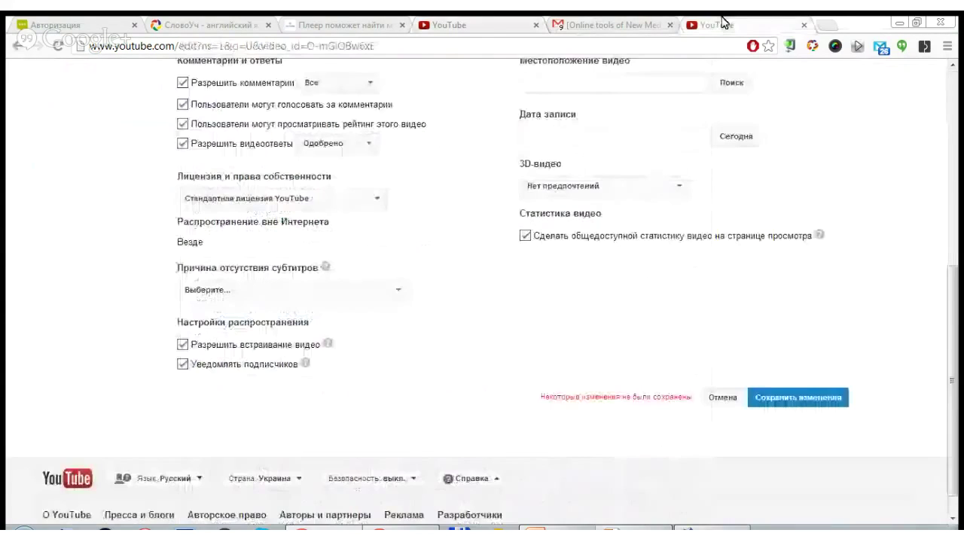
scroll(450, 295, "up", 3)
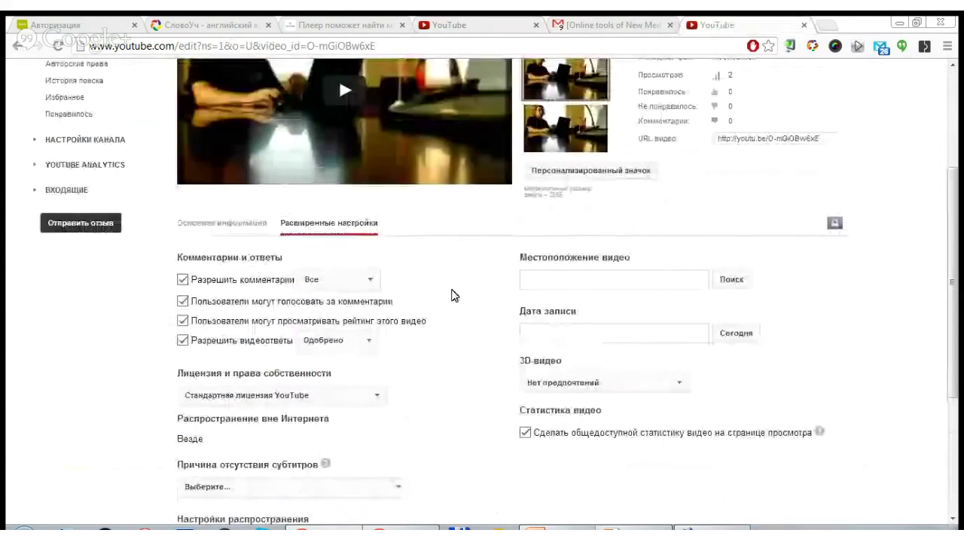
scroll(454, 296, "down", 1)
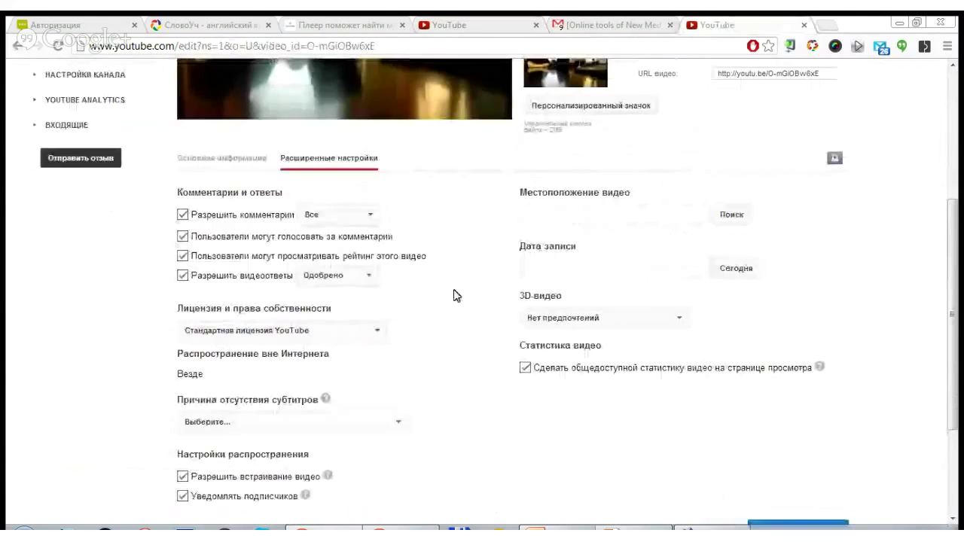
left_click(537, 216)
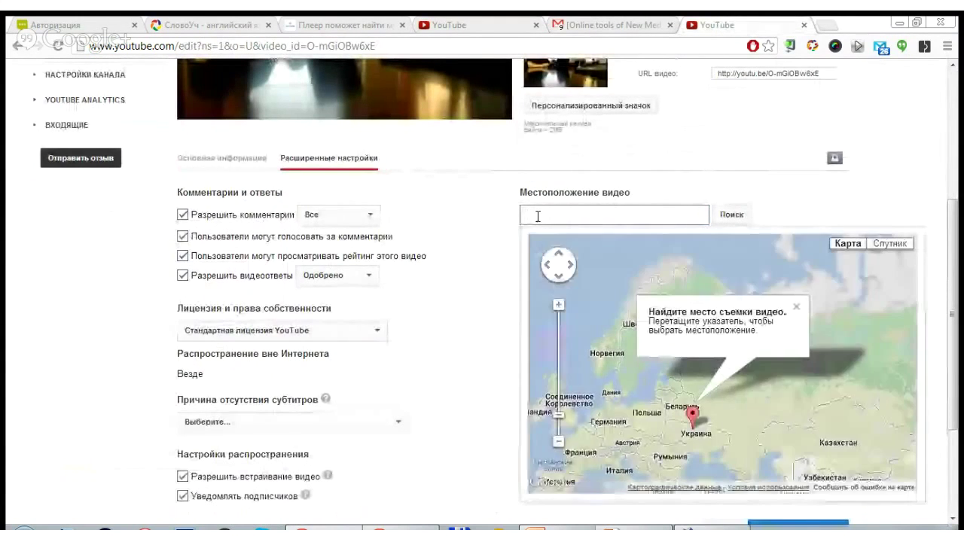
left_click(494, 236)
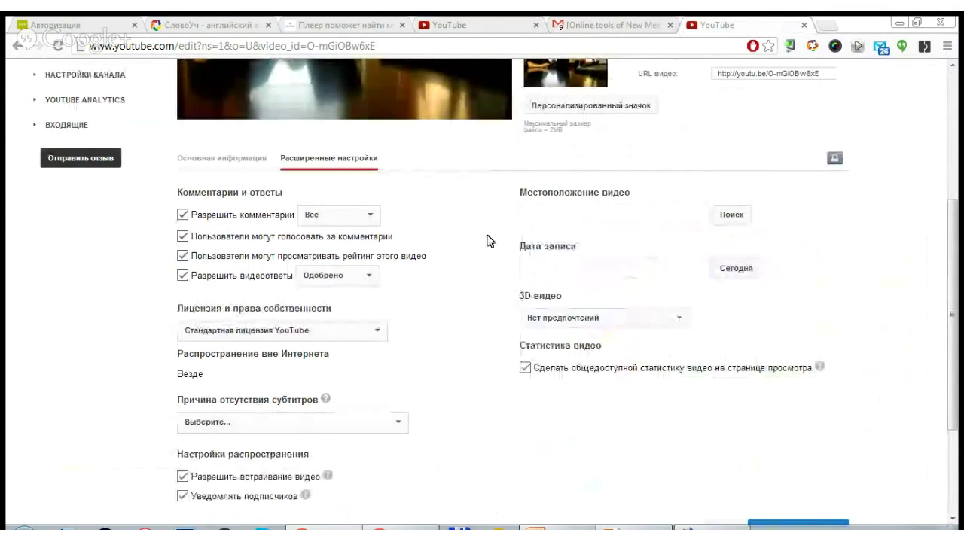
left_click(514, 269)
left_click(480, 261)
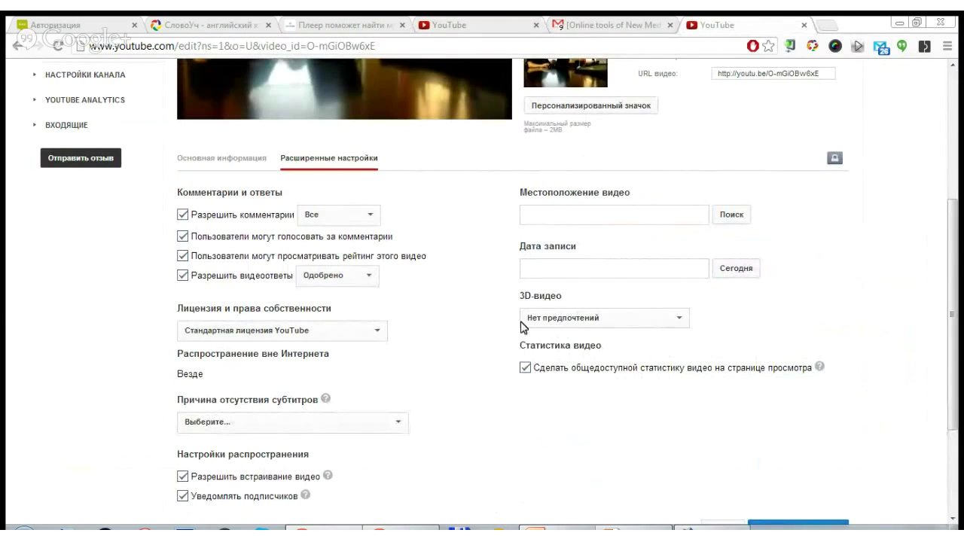
View the 3D video choices, keeping Нет предпочтений selected, and review the public statistics option in the advanced settings
left_click(557, 319)
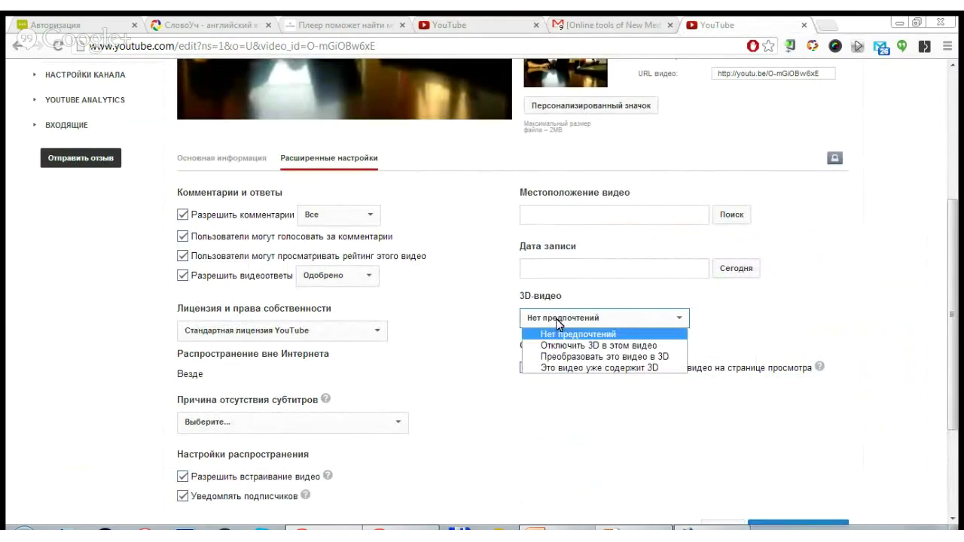
left_click(464, 305)
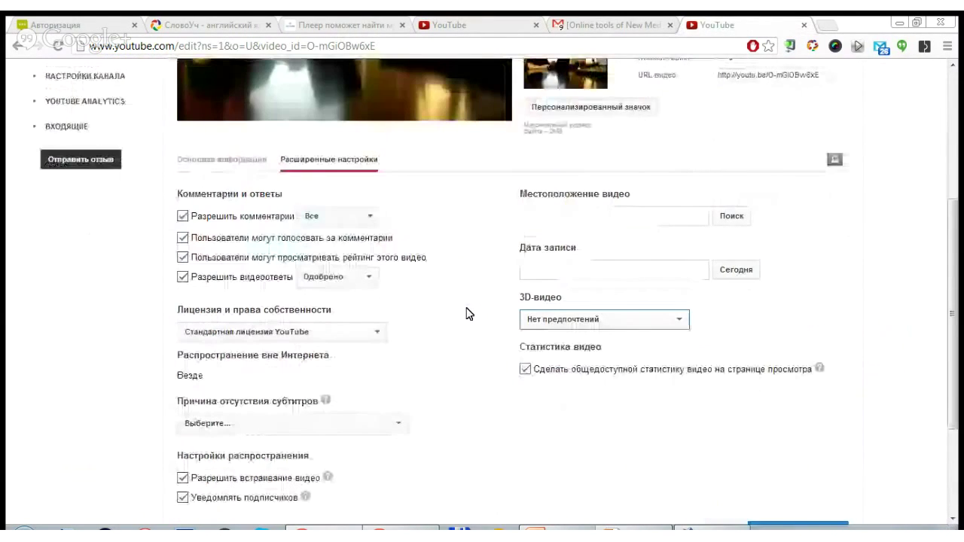
left_click(548, 327)
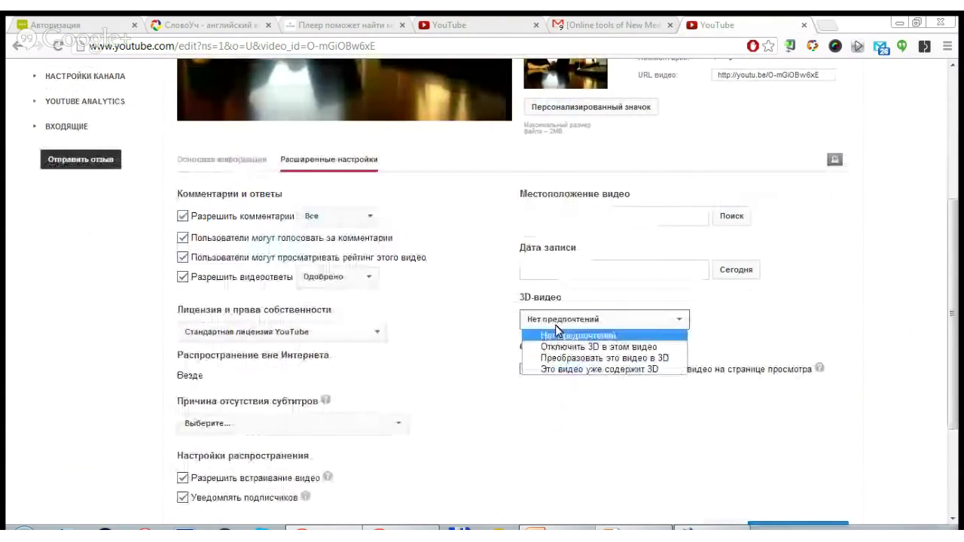
left_click(473, 333)
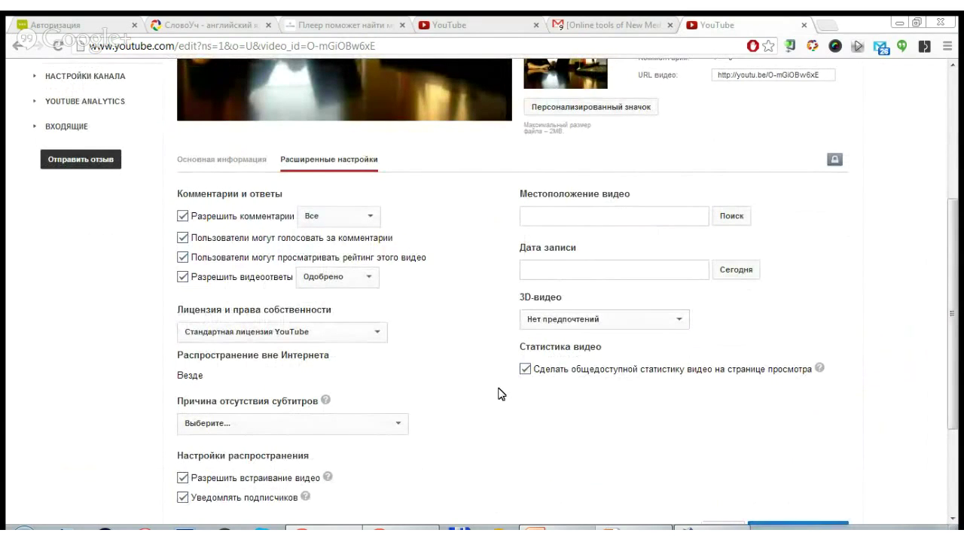
scroll(501, 394, "up", 2)
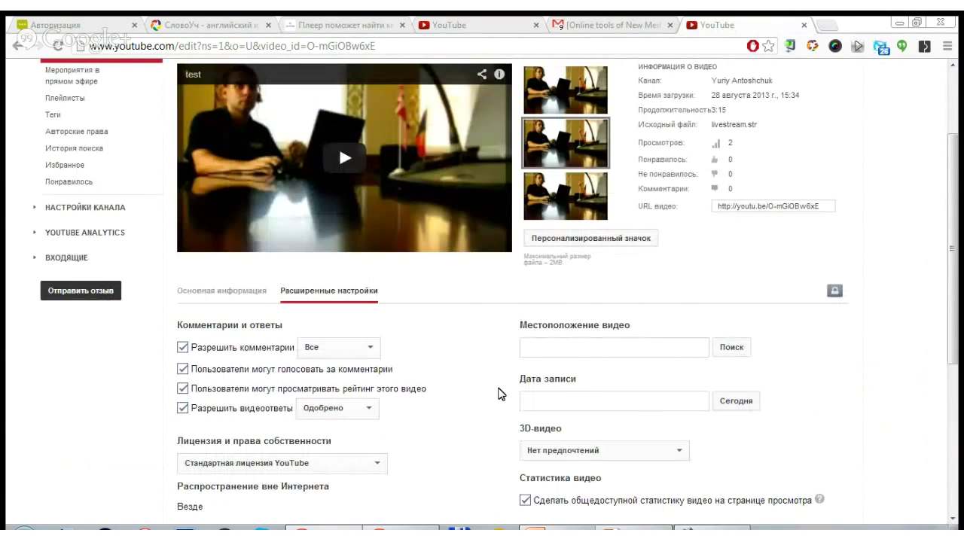
scroll(497, 394, "down", 1)
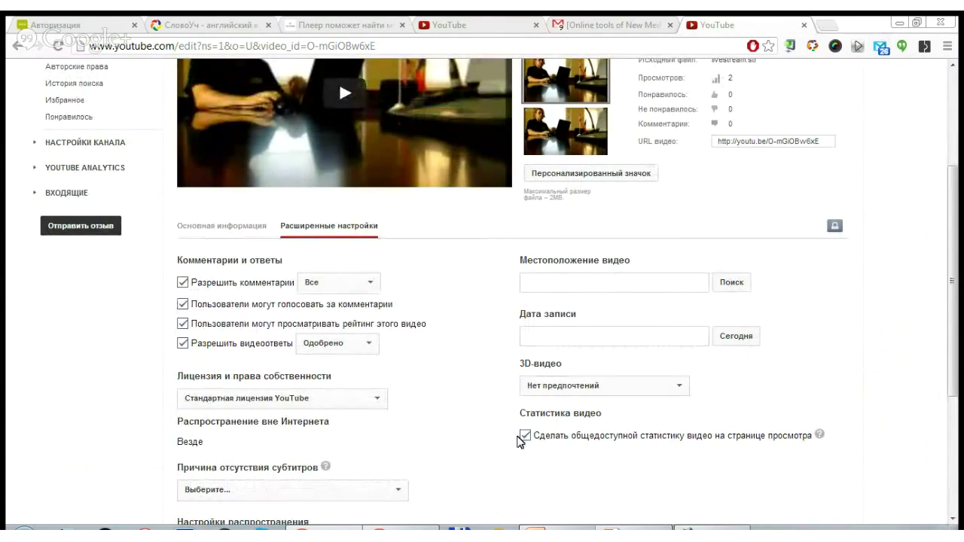
scroll(479, 399, "up", 3)
scroll(479, 449, "down", 1)
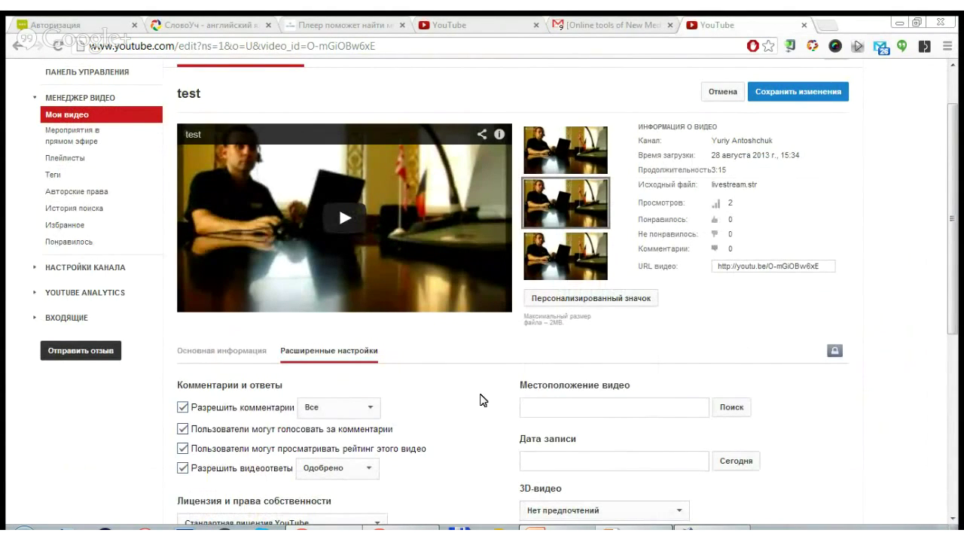
scroll(483, 401, "down", 2)
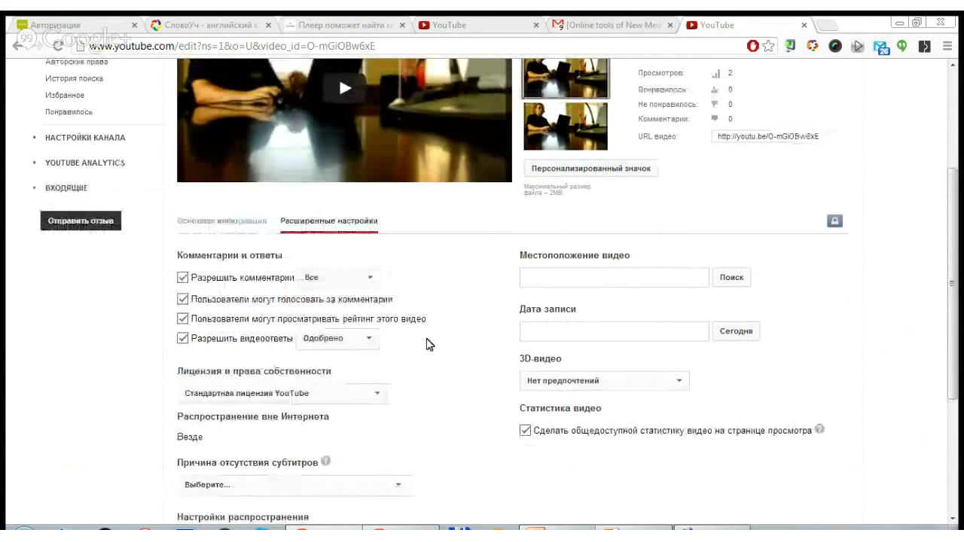
scroll(490, 420, "up", 3)
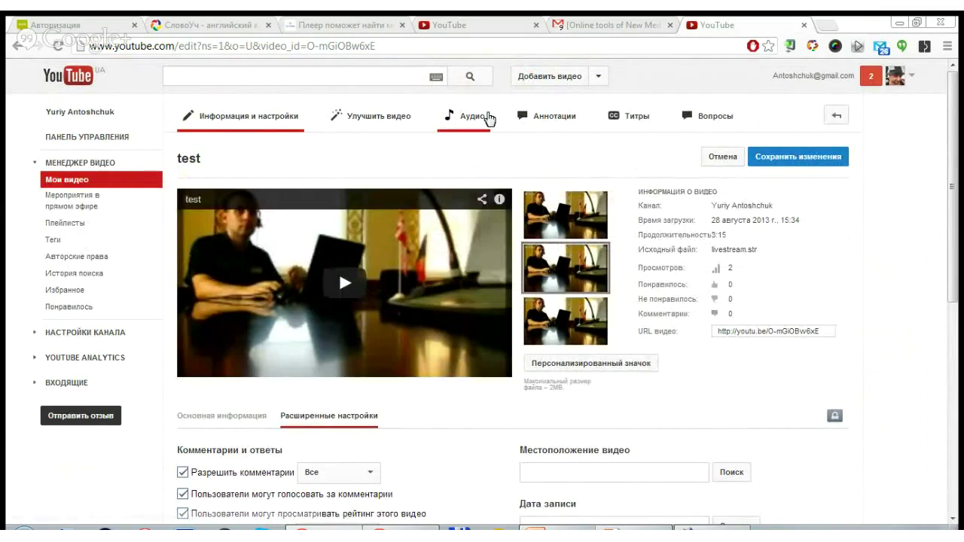
Open the video enhancement page, discarding unsaved settings changes, and examine the auto-correction, stabilization and colour filter options
left_click(384, 120)
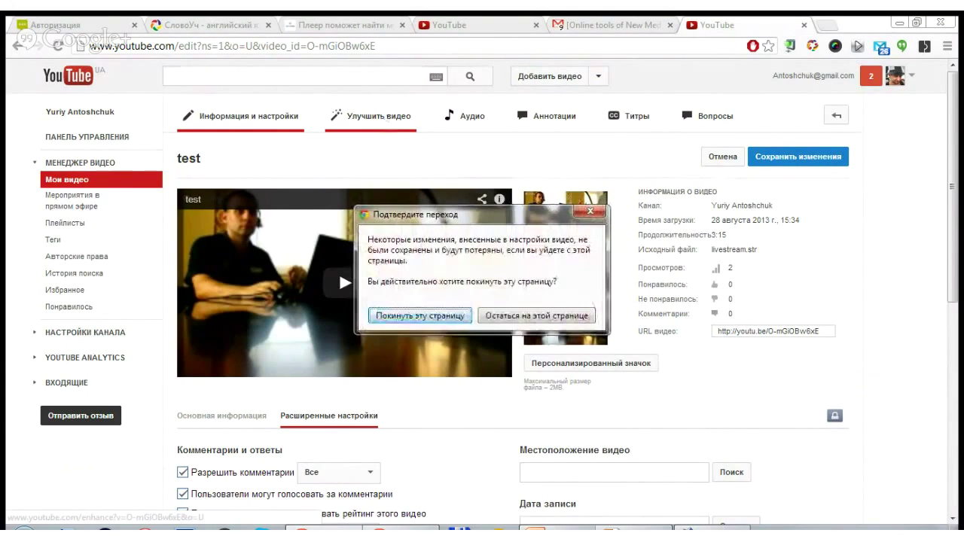
left_click(421, 315)
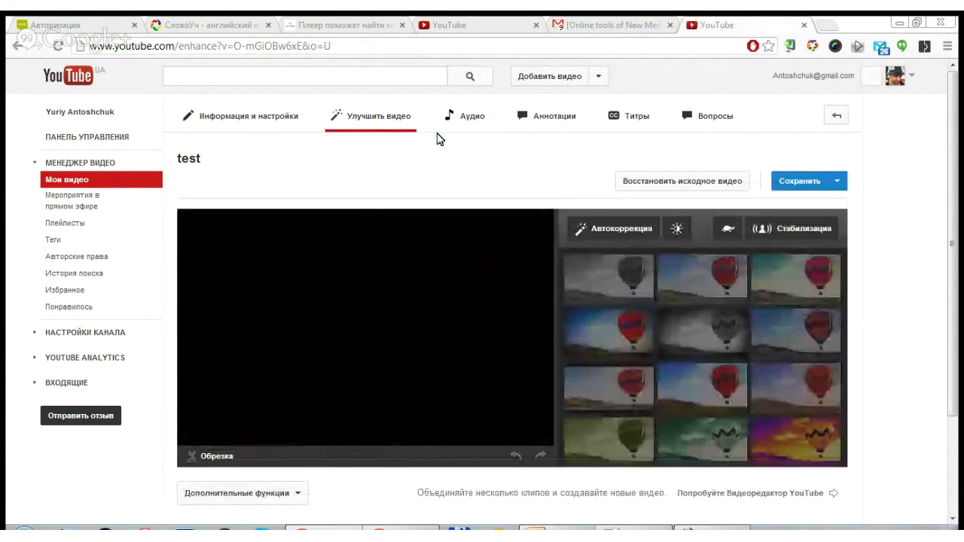
scroll(938, 259, "down", 3)
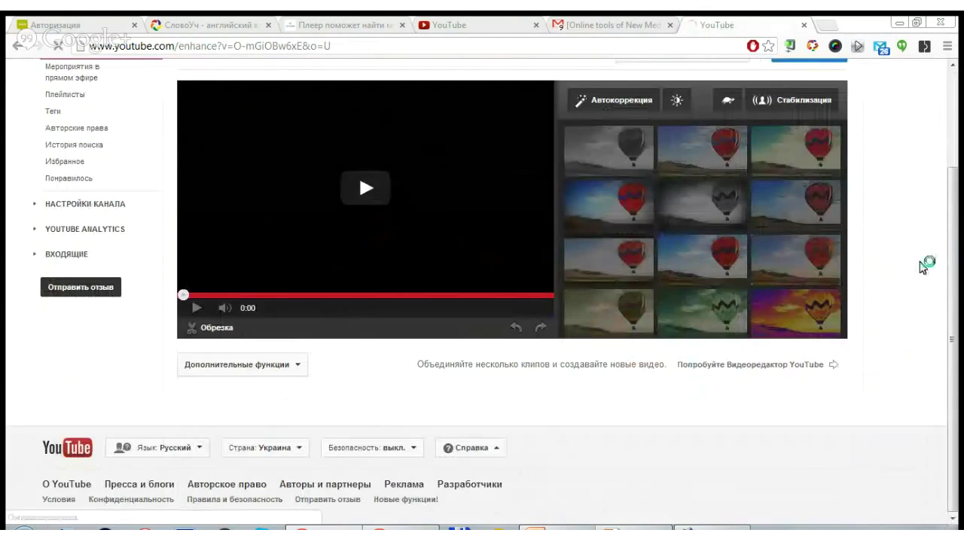
scroll(925, 264, "up", 3)
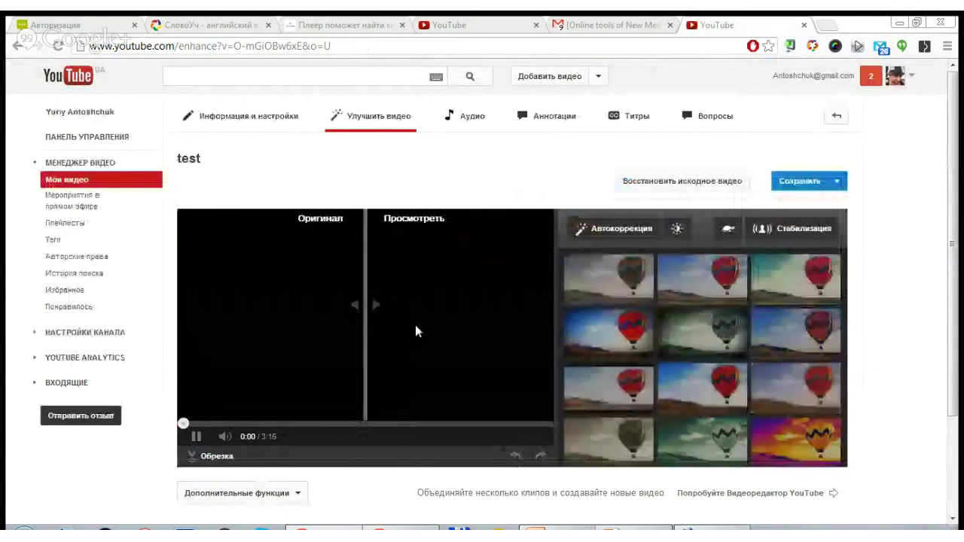
mouse_move(615, 256)
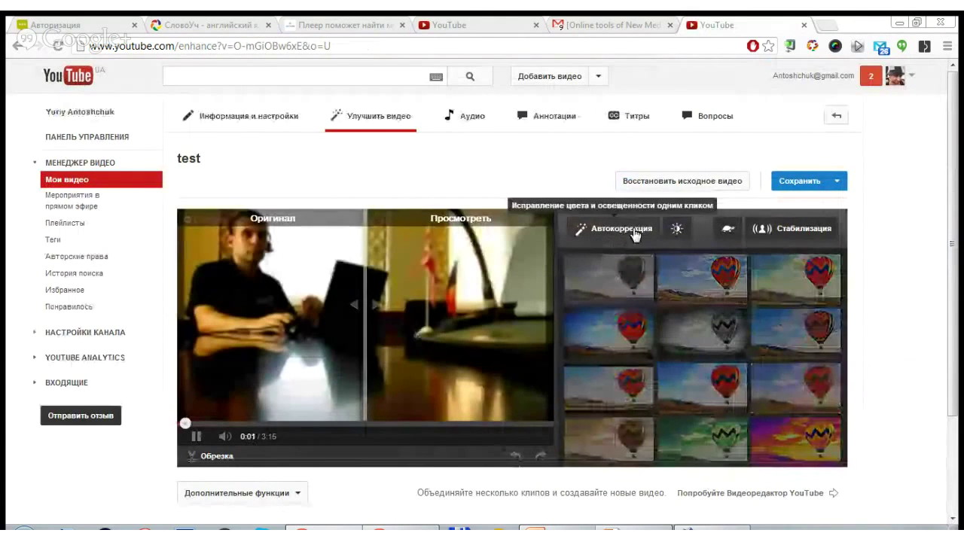
mouse_move(629, 360)
mouse_move(696, 343)
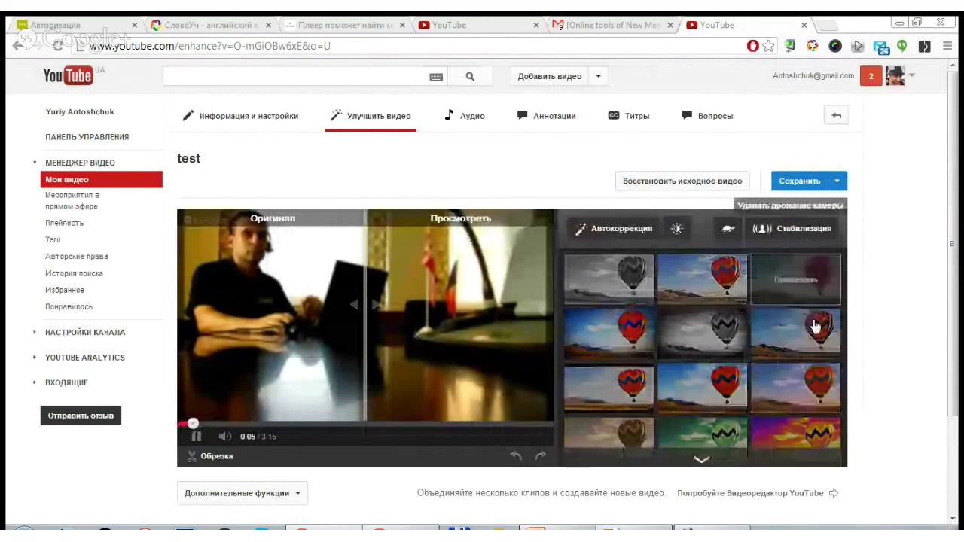
scroll(792, 394, "down", 3)
scroll(791, 394, "up", 3)
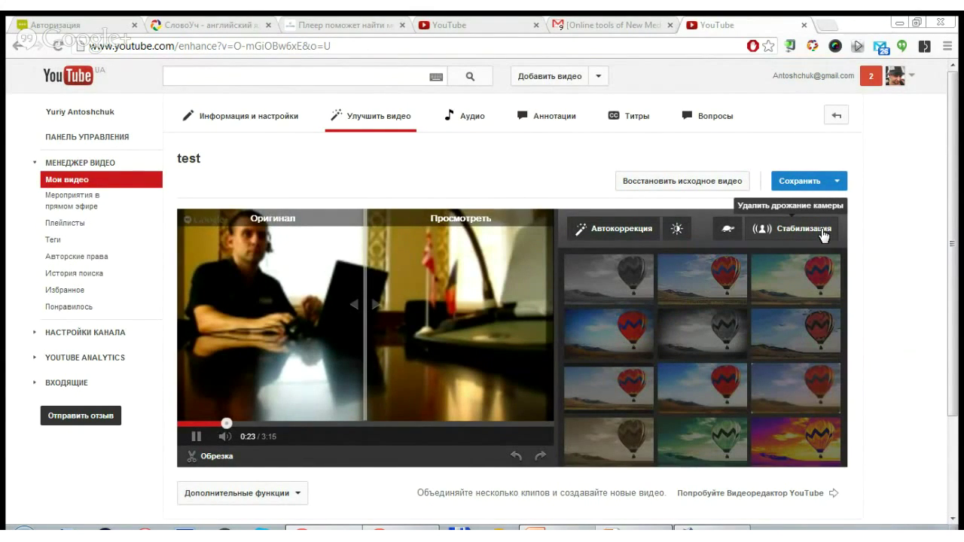
Open the "test" video's audio page and look through the recommended tracks and track search
left_click(473, 120)
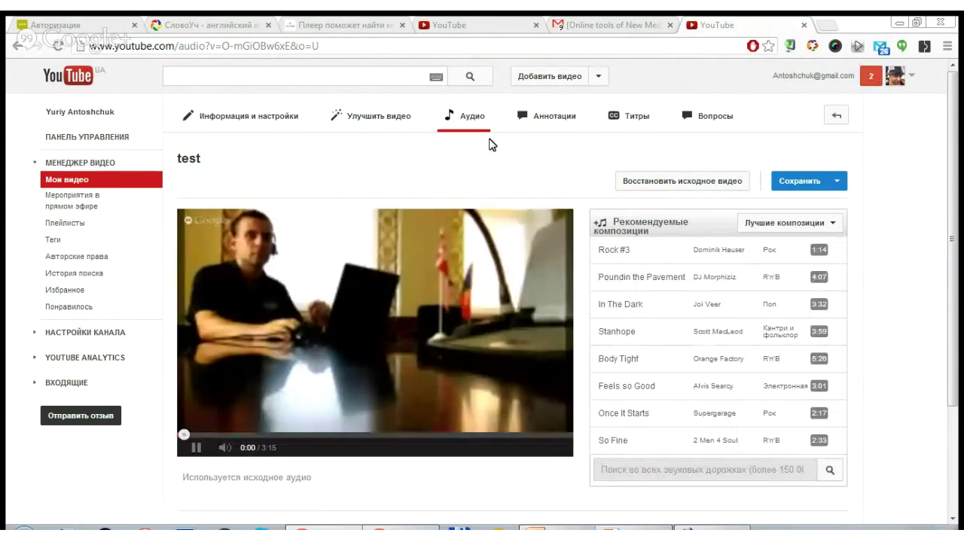
scroll(490, 145, "down", 3)
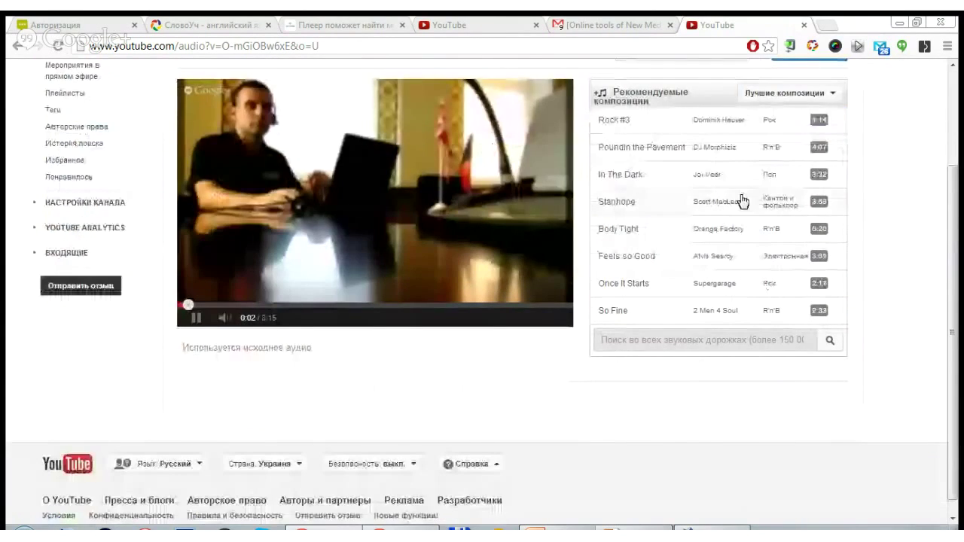
scroll(742, 204, "up", 3)
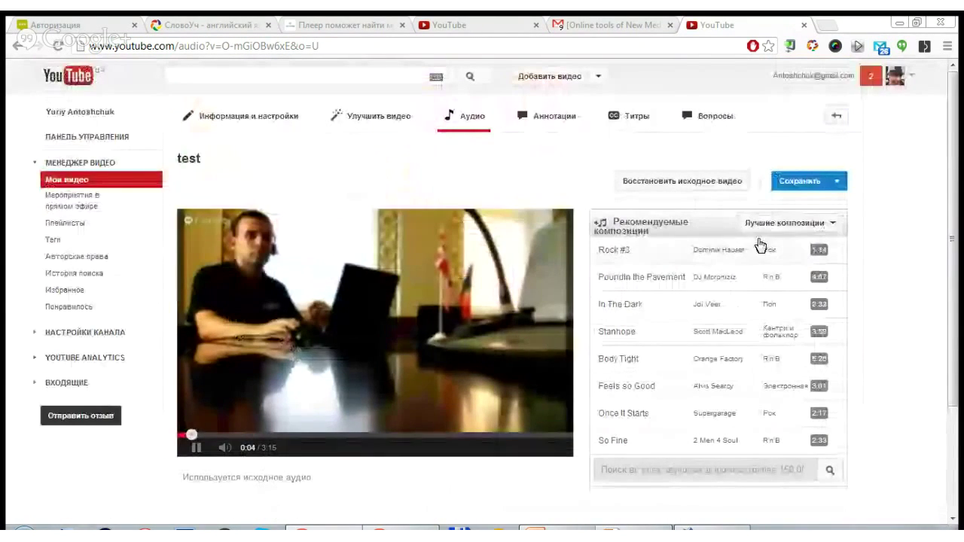
scroll(753, 252, "down", 3)
scroll(738, 268, "up", 3)
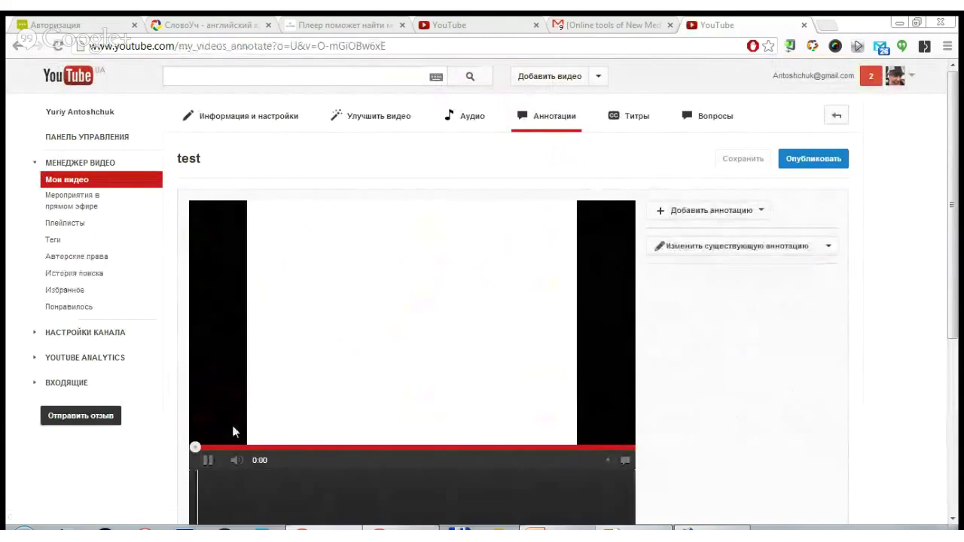
Open the "test" video's annotations editor, pause playback and look over the annotation timeline
left_click(210, 462)
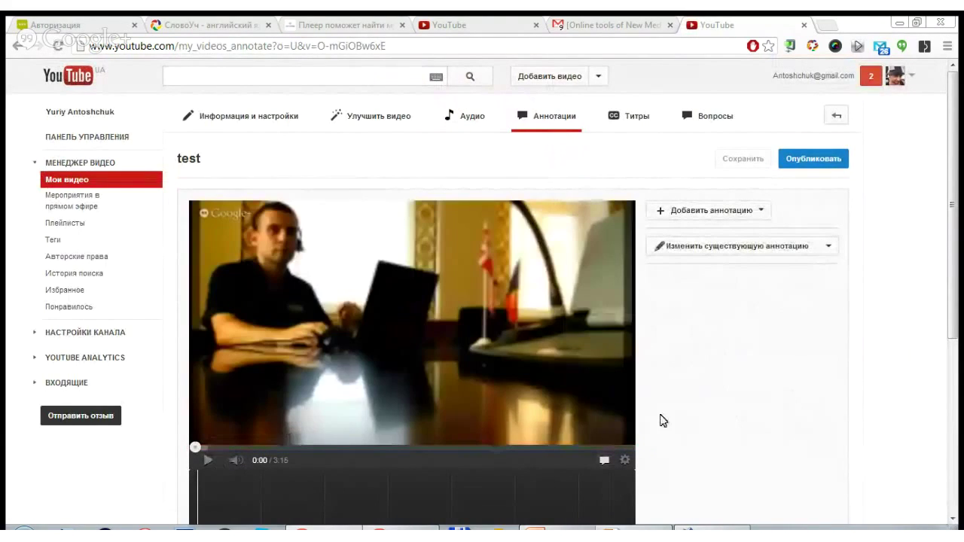
scroll(661, 391, "down", 3)
scroll(663, 393, "up", 3)
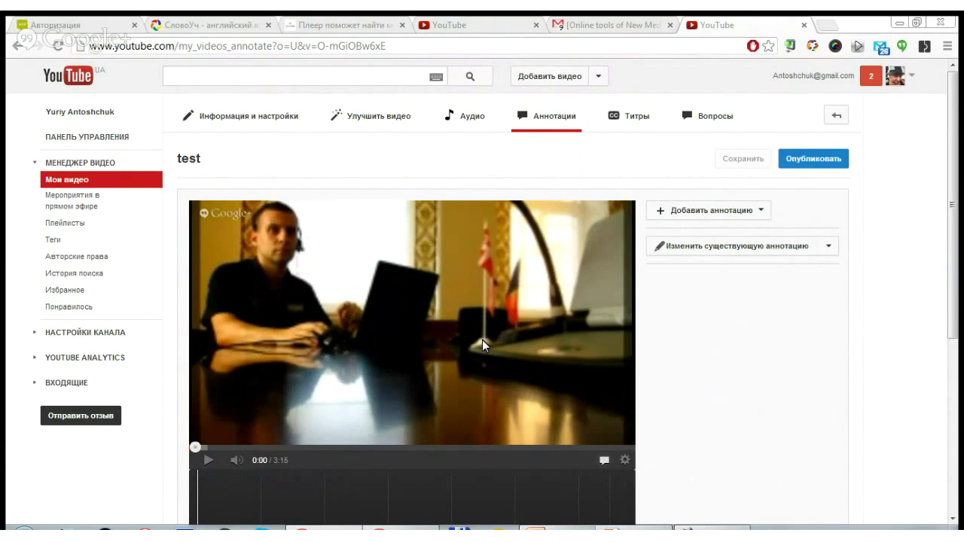
Add a Выноска annotation, place it just above the laptop in the video and enter the text "Это ноутбук"
left_click(763, 212)
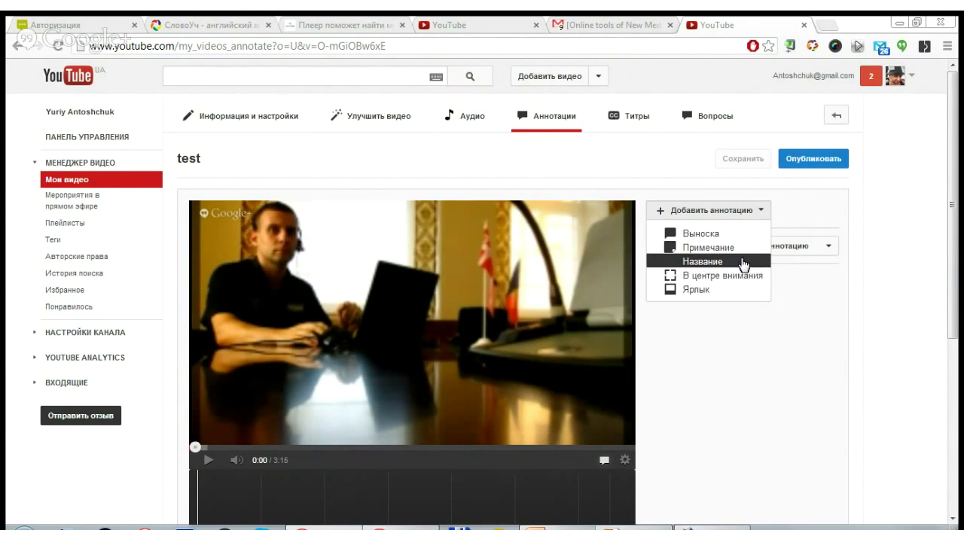
left_click(711, 234)
mouse_move(266, 259)
left_mouse_down()
mouse_move(469, 243)
mouse_move(467, 254)
mouse_move(397, 240)
left_mouse_up()
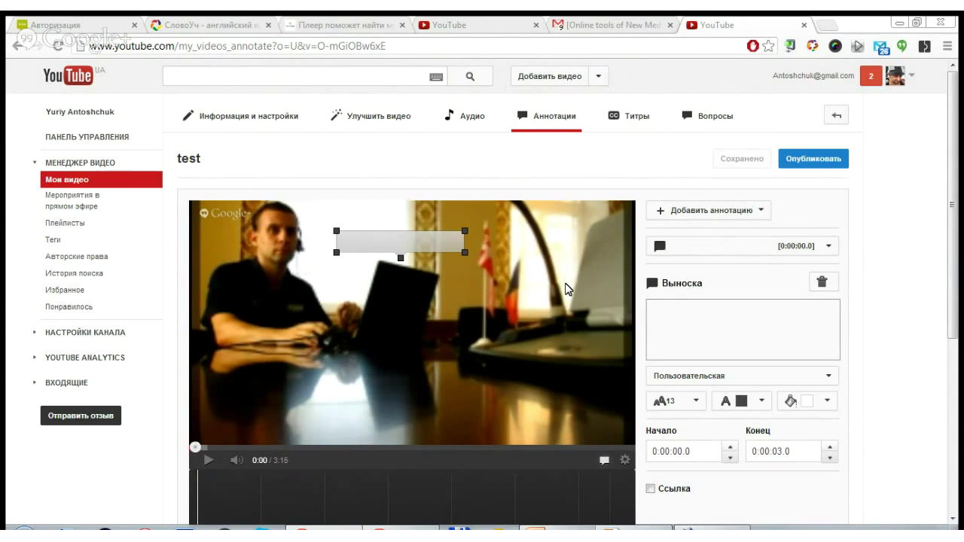
left_click(690, 324)
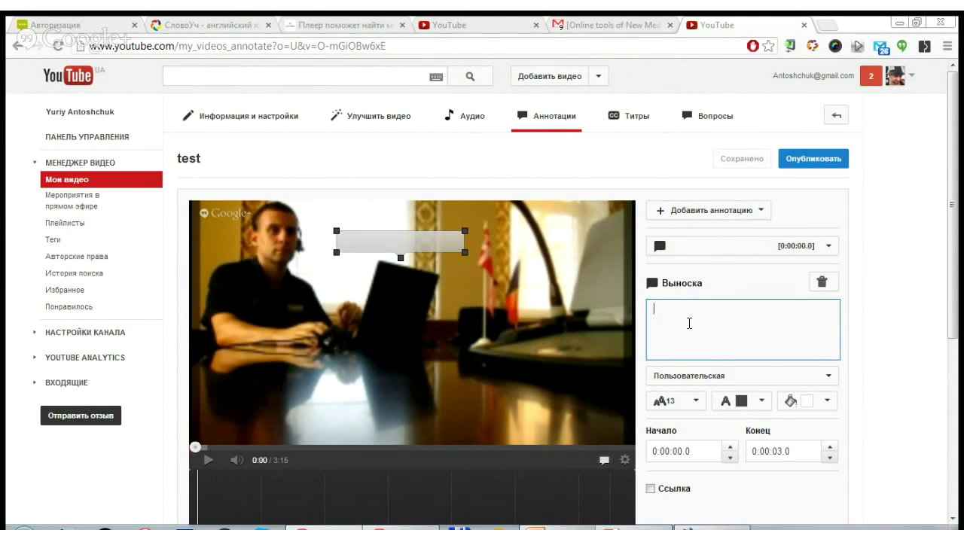
type("то ноутбук")
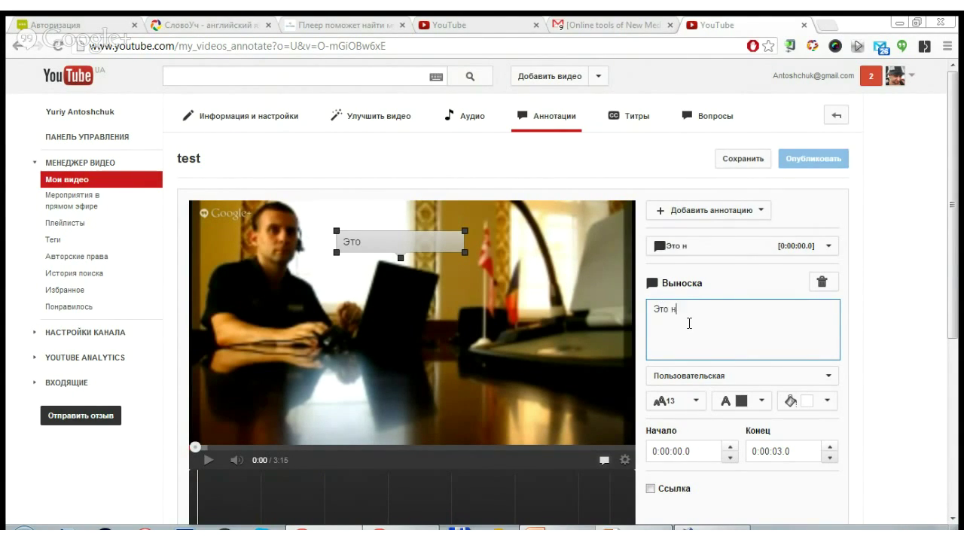
View the style choices for the callout annotation, keeping Пользовательская selected
scroll(858, 335, "down", 1)
left_click(830, 318)
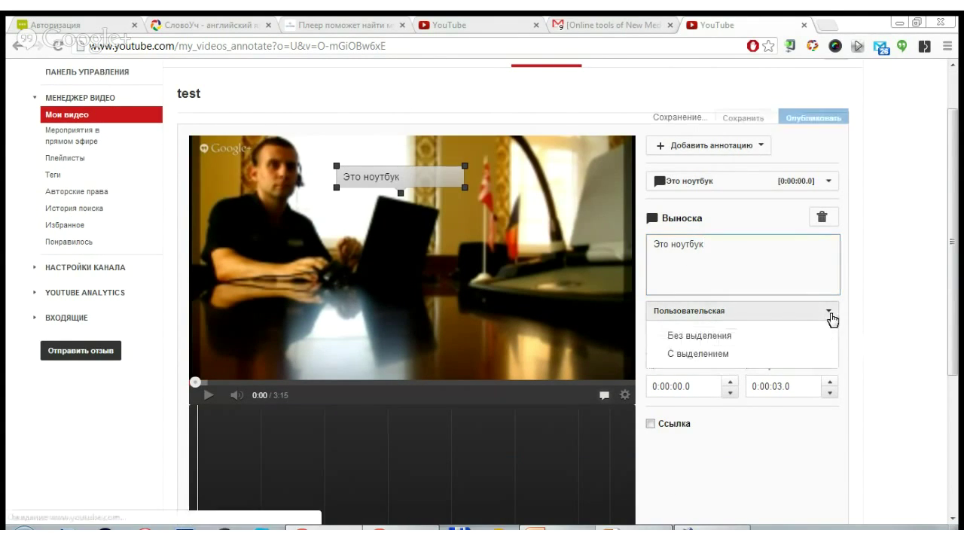
left_click(881, 304)
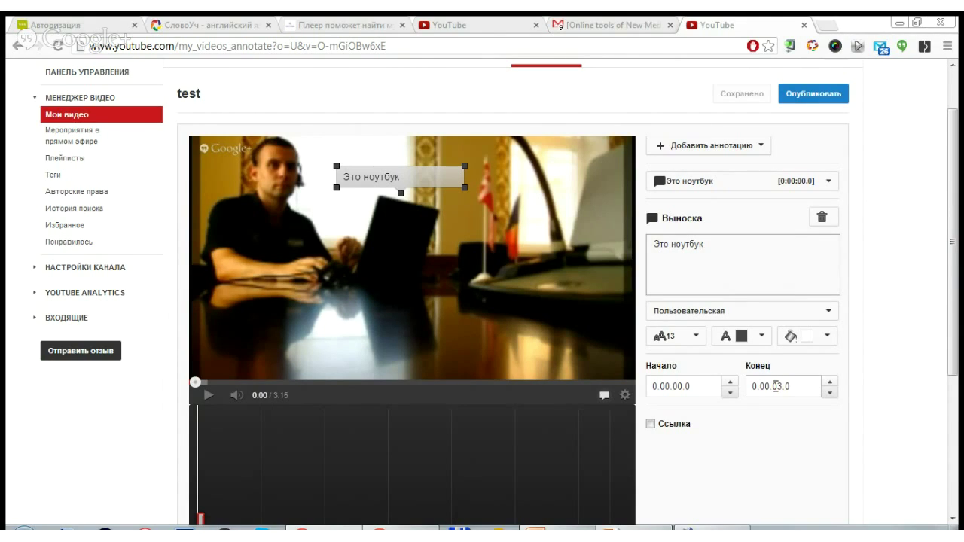
Enable the callout's link option, view the available link types and the video link field, and turn the link option off again
left_click(652, 424)
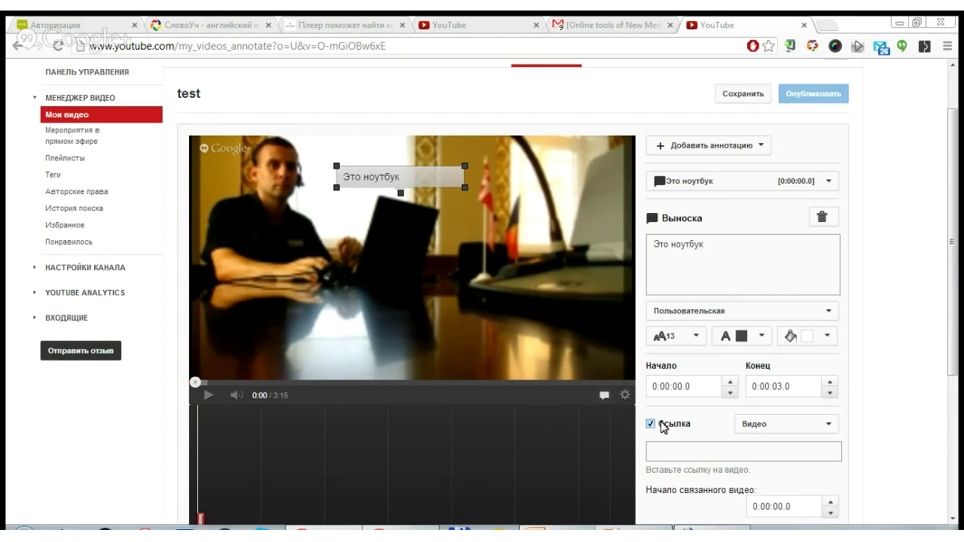
left_click(837, 428)
scroll(832, 452, "down", 1)
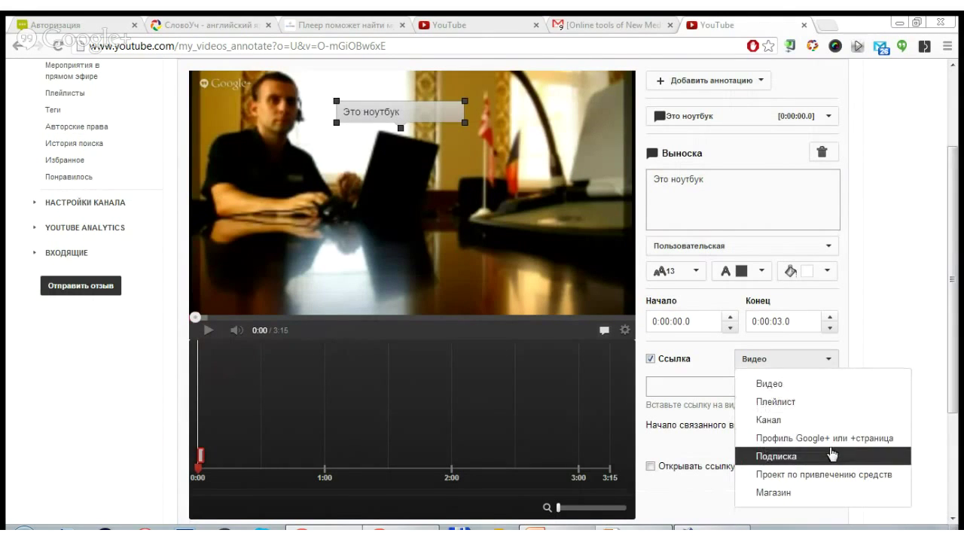
left_click(898, 350)
left_click(733, 389)
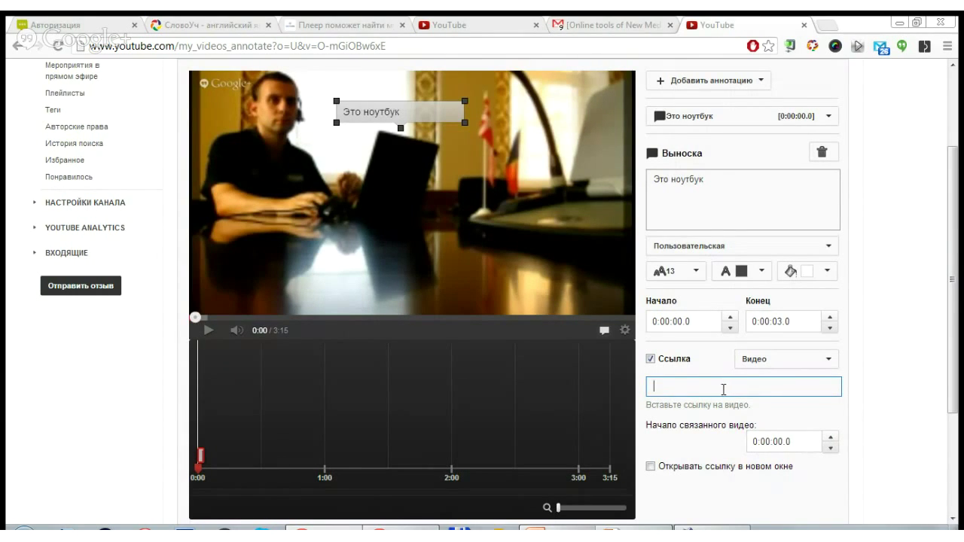
left_click(652, 361)
scroll(909, 321, "up", 2)
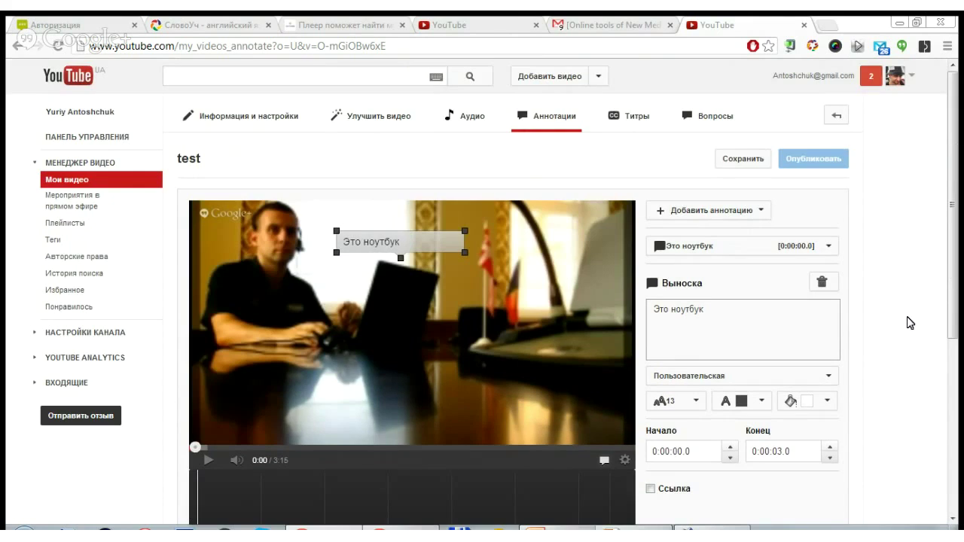
Look over the callout annotation in the video and open the "test" video's subtitles page
scroll(910, 322, "down", 1)
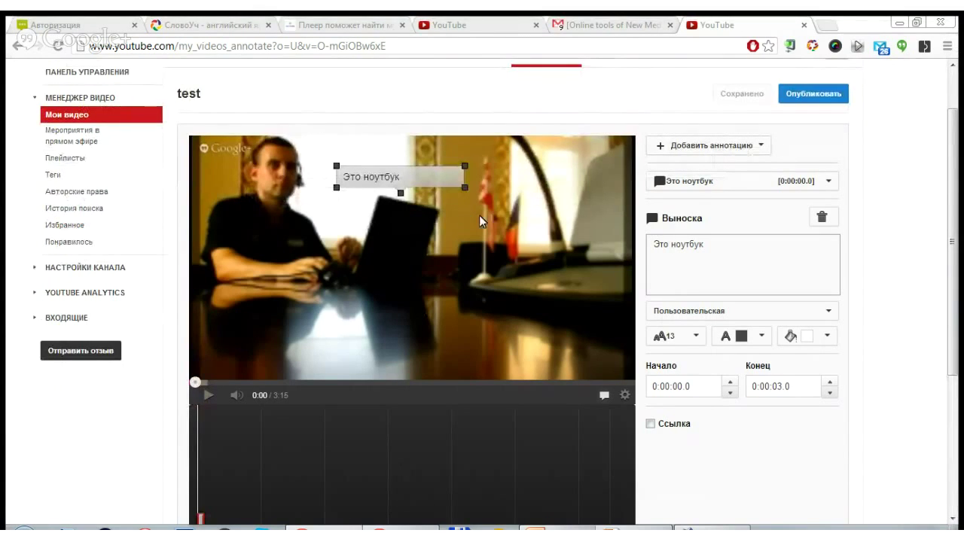
scroll(919, 262, "up", 1)
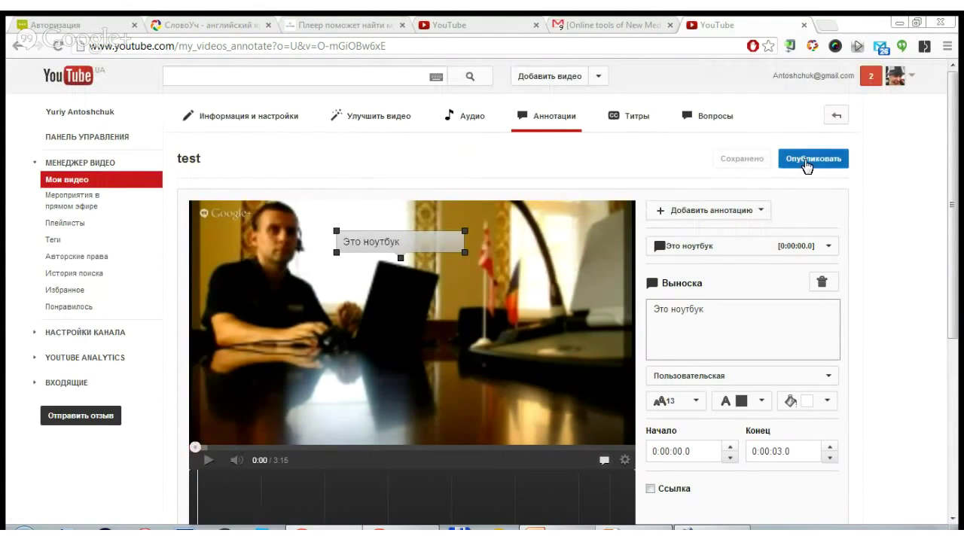
left_click(641, 126)
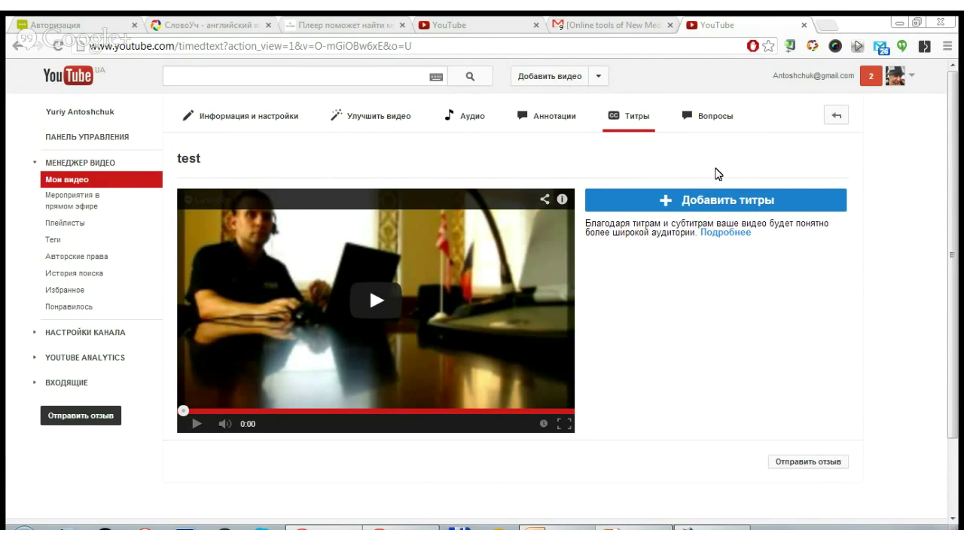
Try the "test" video's Вопросы page, and go back to the Мои видео list in the video manager
left_click(719, 122)
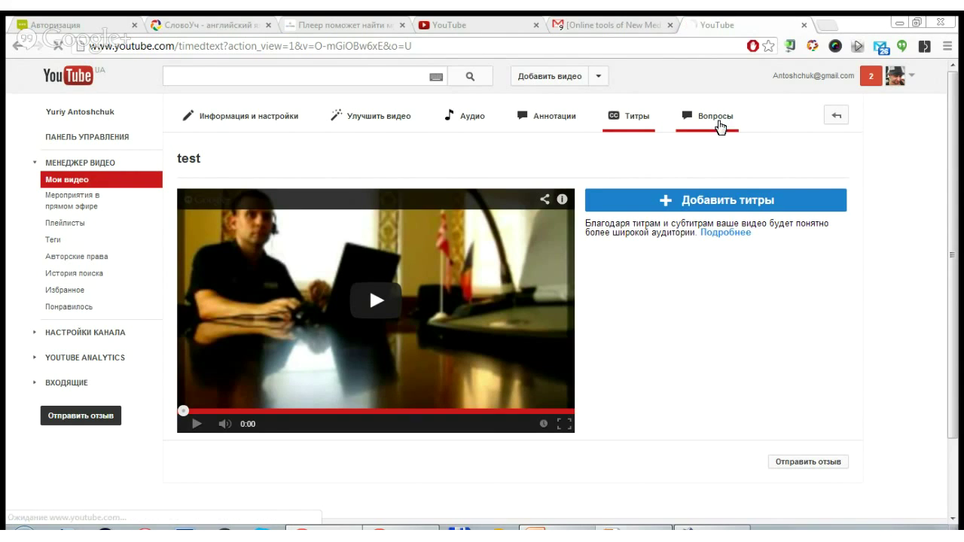
left_click(630, 128)
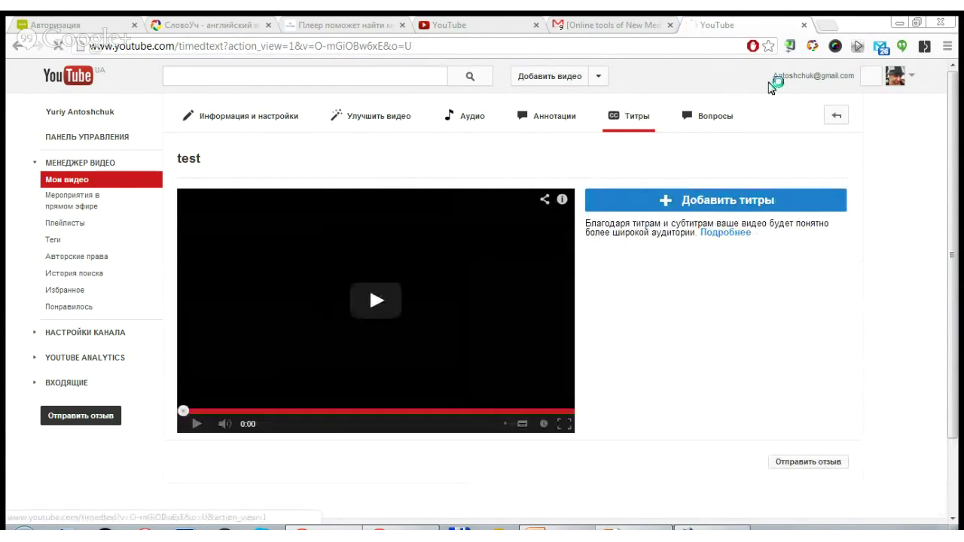
left_click(85, 168)
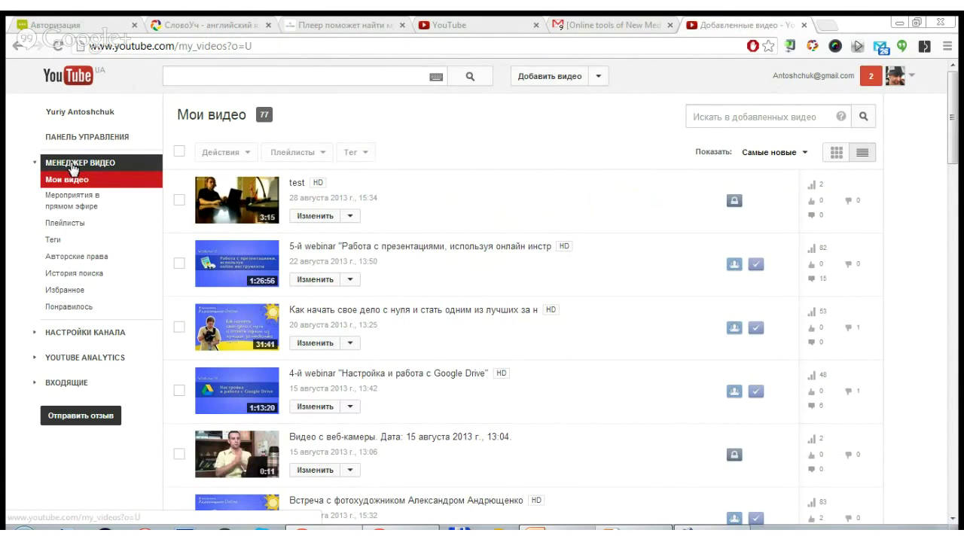
Compare the grid and list layouts of the uploaded videos, ending in list layout, and view the sorting and access filter options
left_click(837, 158)
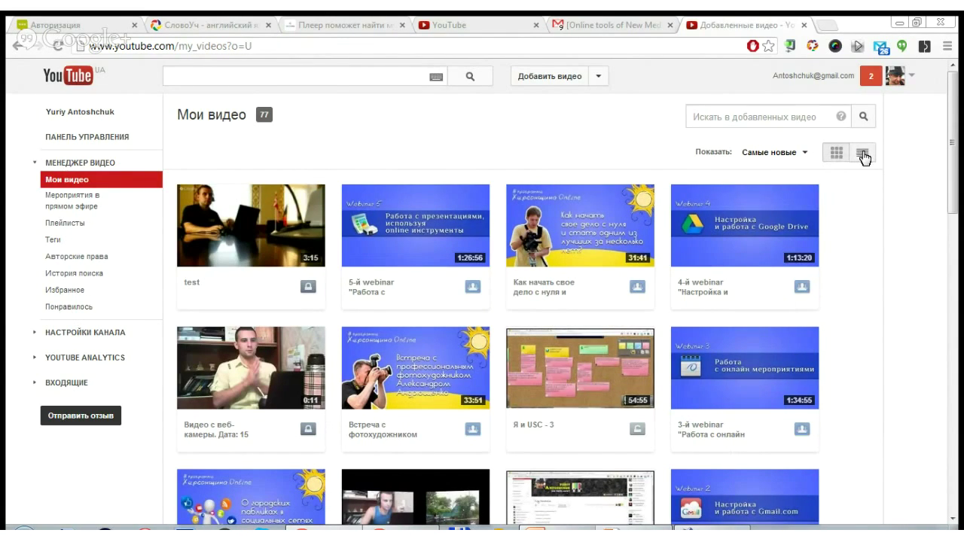
left_click(863, 154)
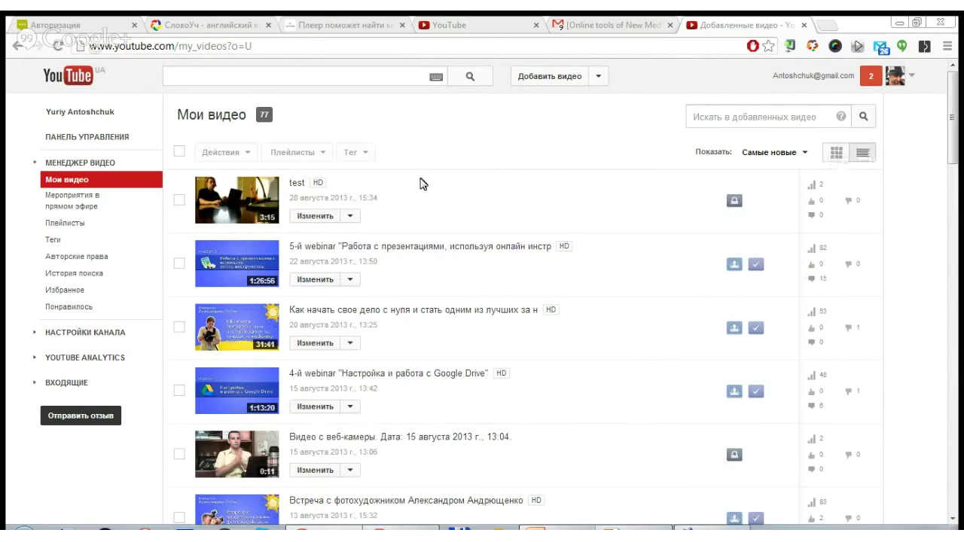
left_click(836, 153)
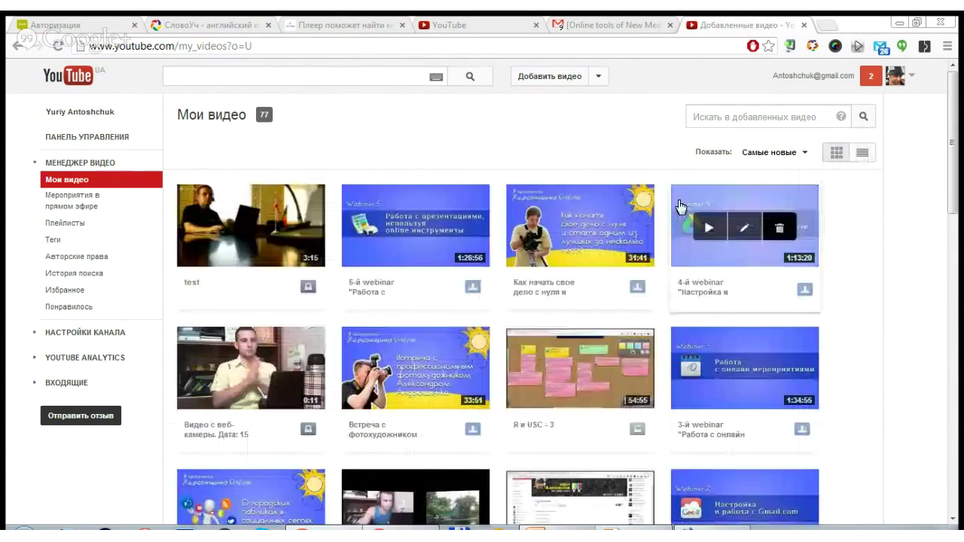
left_click(869, 161)
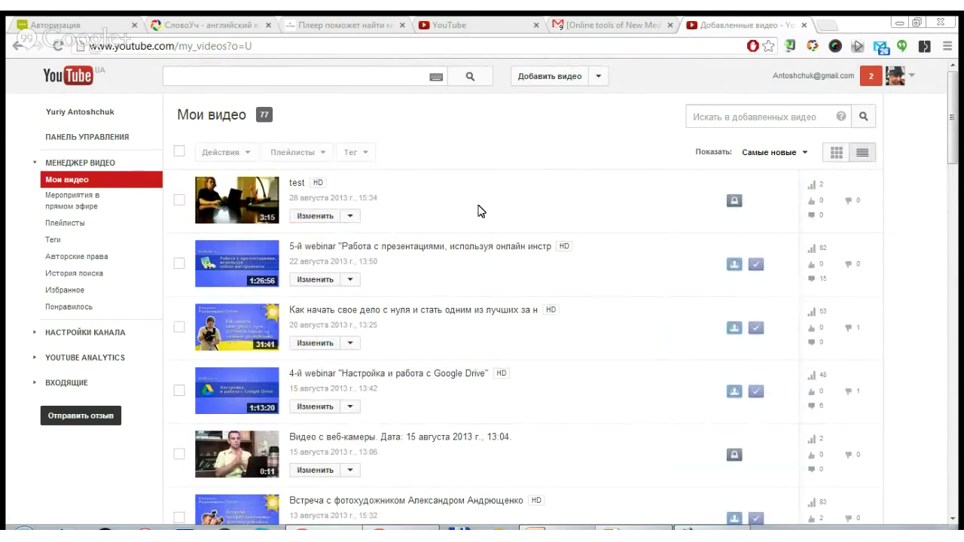
left_click(802, 158)
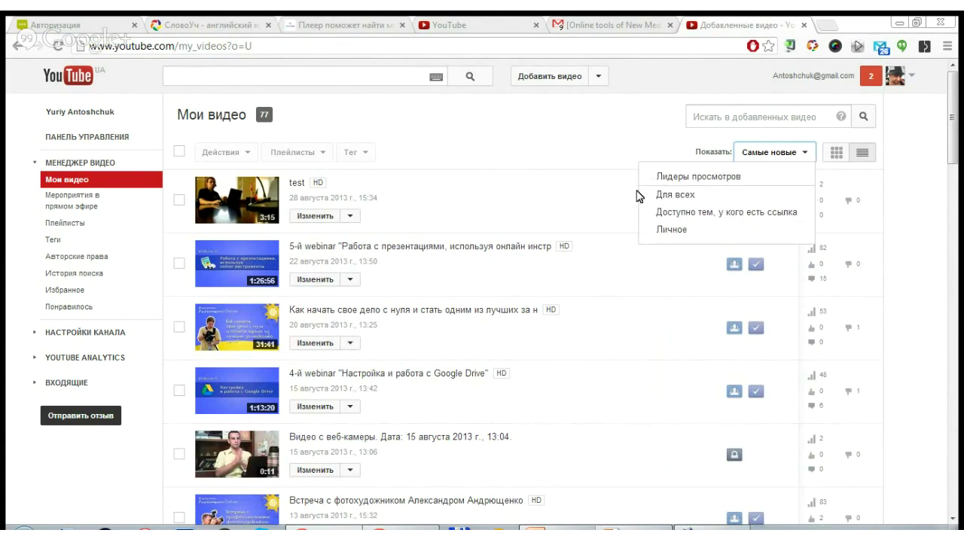
left_click(592, 155)
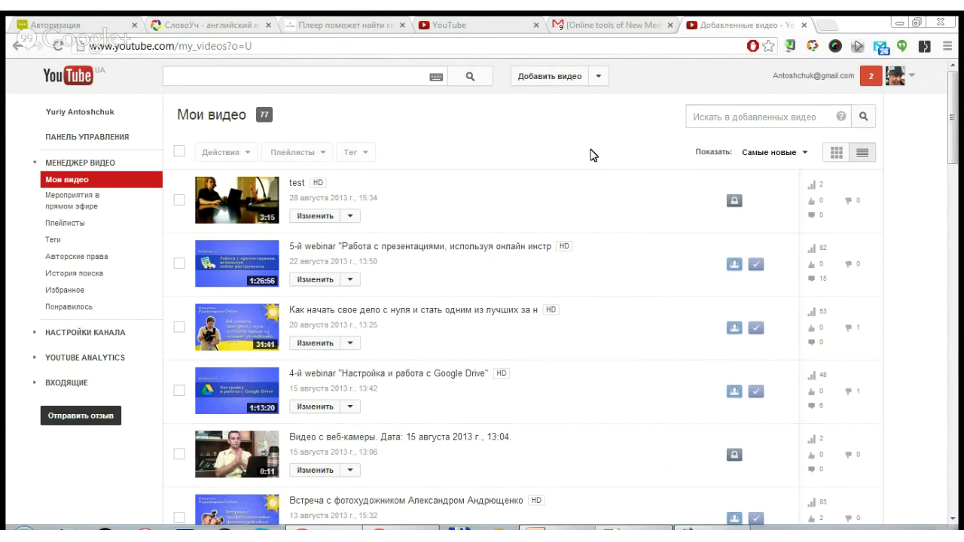
Select the first three videos in the list, starting with "test", and view the bulk actions available for them
left_click(178, 200)
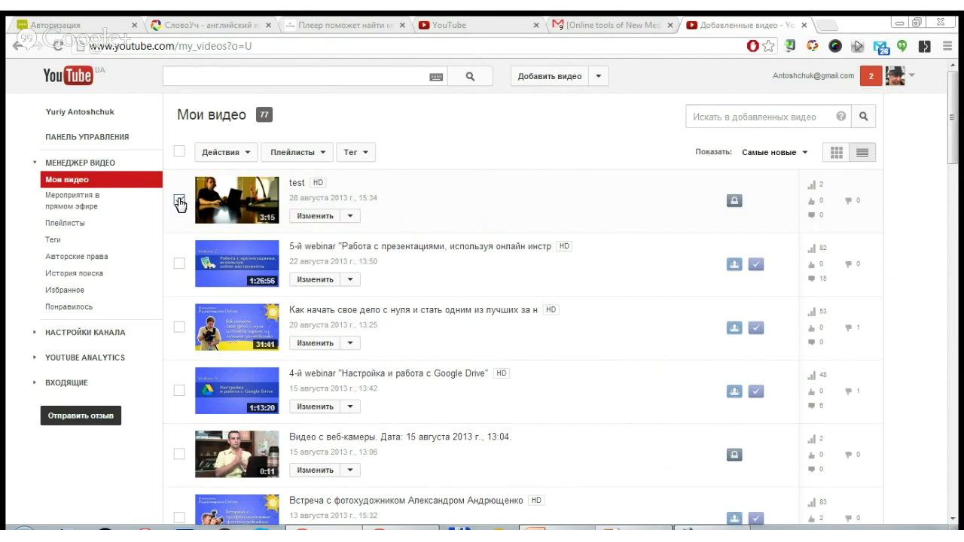
left_click(249, 156)
left_click(249, 156)
left_click(180, 264)
left_click(179, 329)
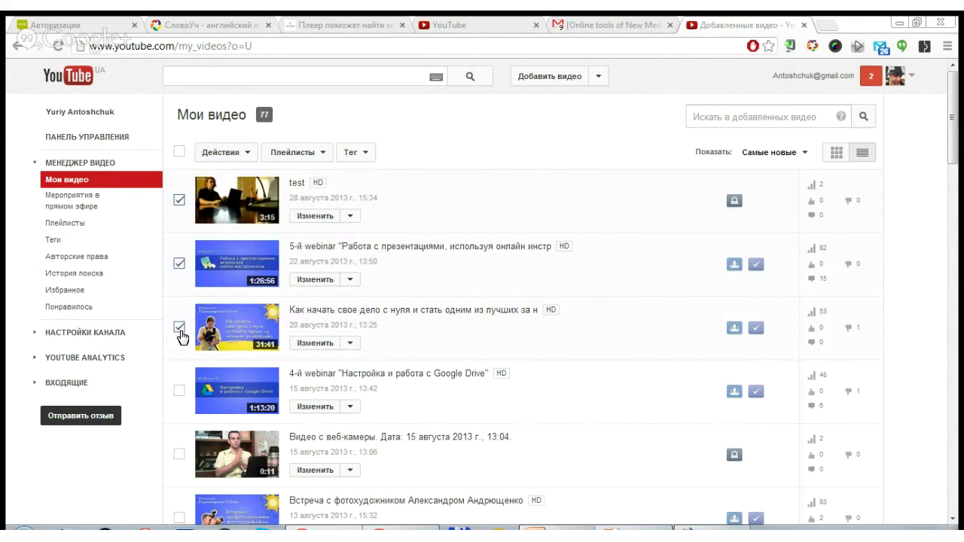
left_click(249, 155)
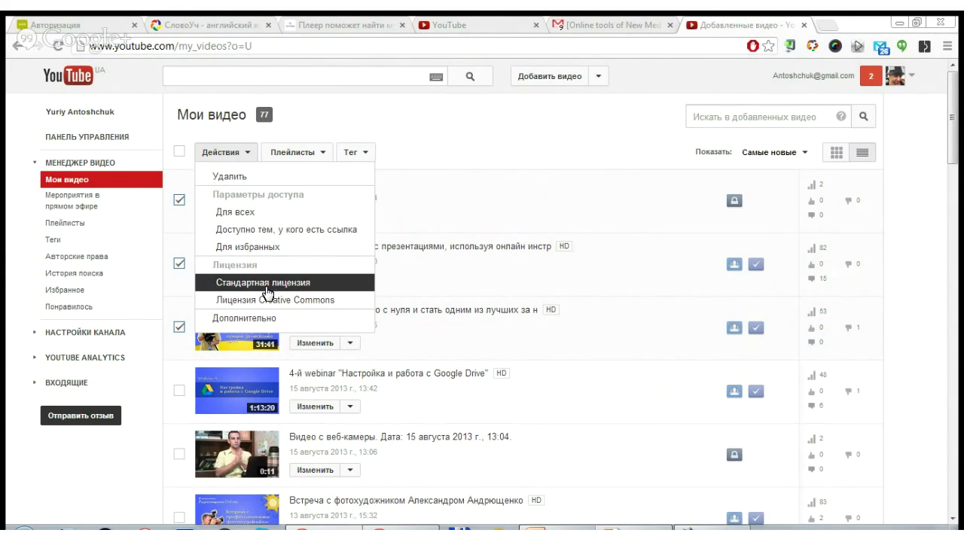
left_click(323, 124)
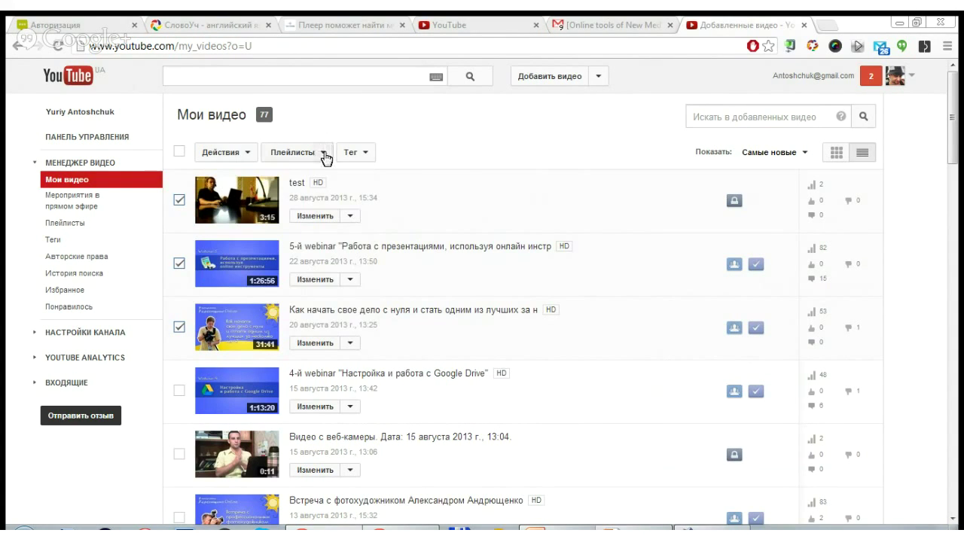
Look through the playlists the selected videos can be added to, and deselect all three videos
left_click(323, 154)
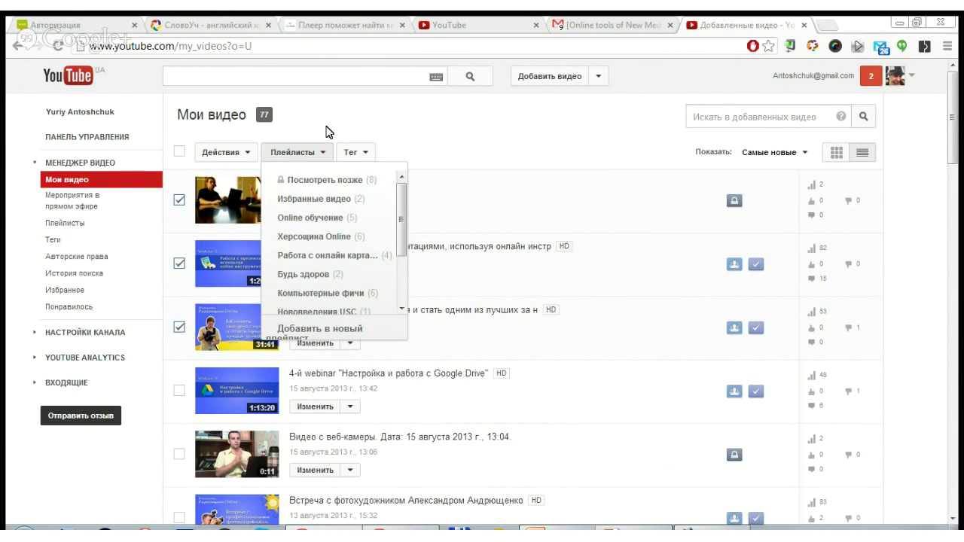
scroll(324, 223, "down", 3)
scroll(334, 238, "up", 2)
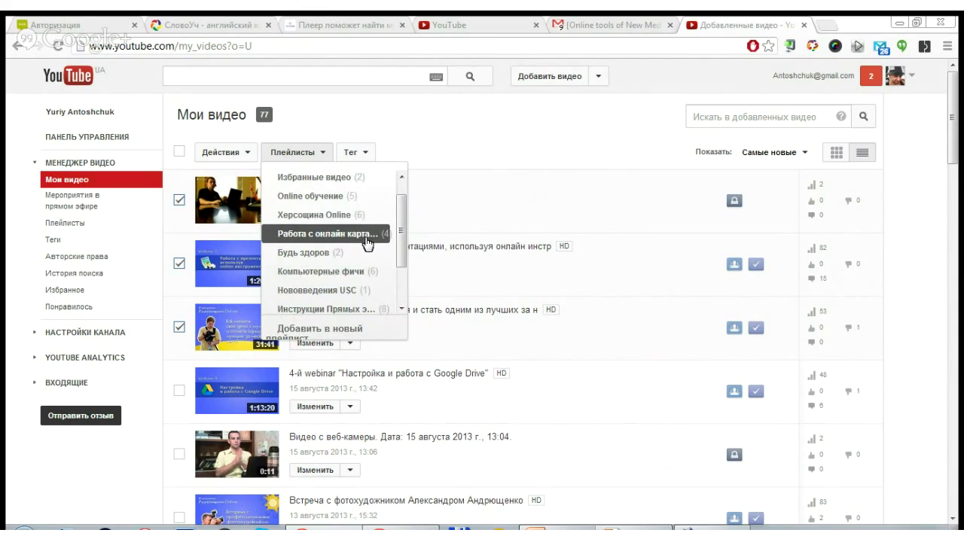
left_click(452, 135)
left_click(179, 199)
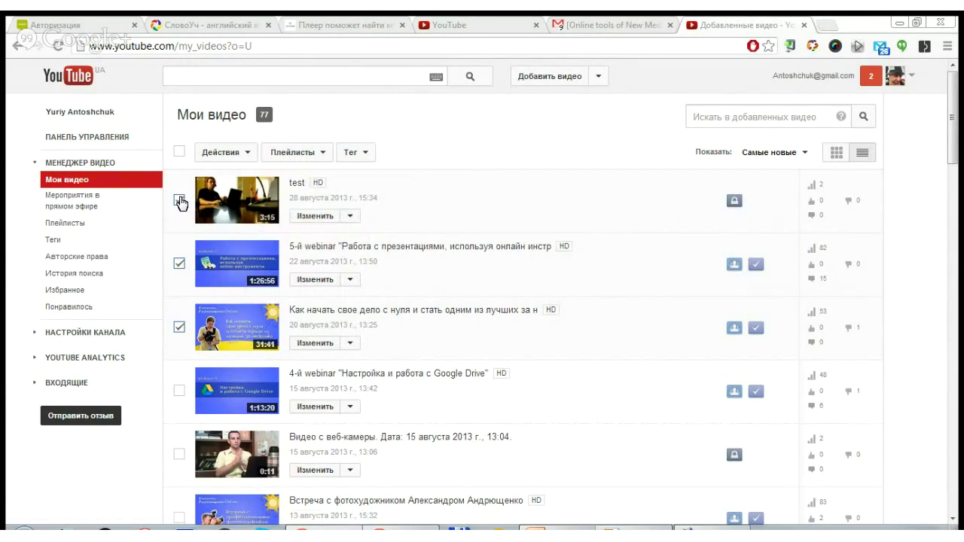
left_click(179, 264)
left_click(179, 327)
left_click(179, 330)
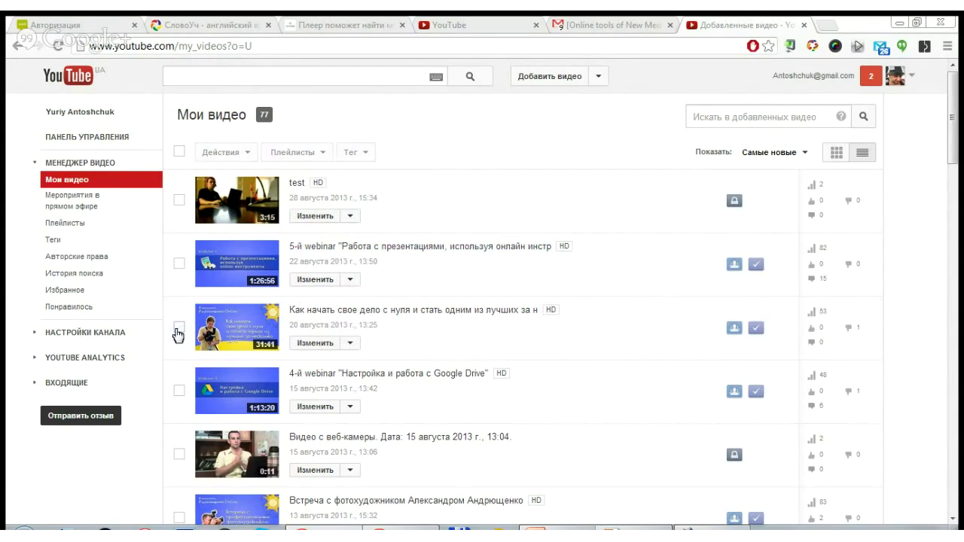
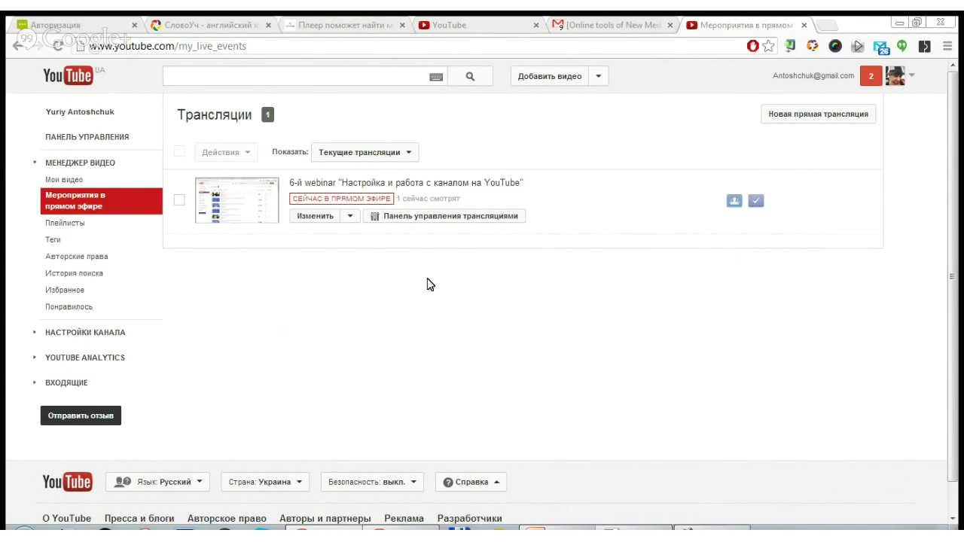
Open the channel's Плейлисты page and look through the list of playlists
left_click(83, 230)
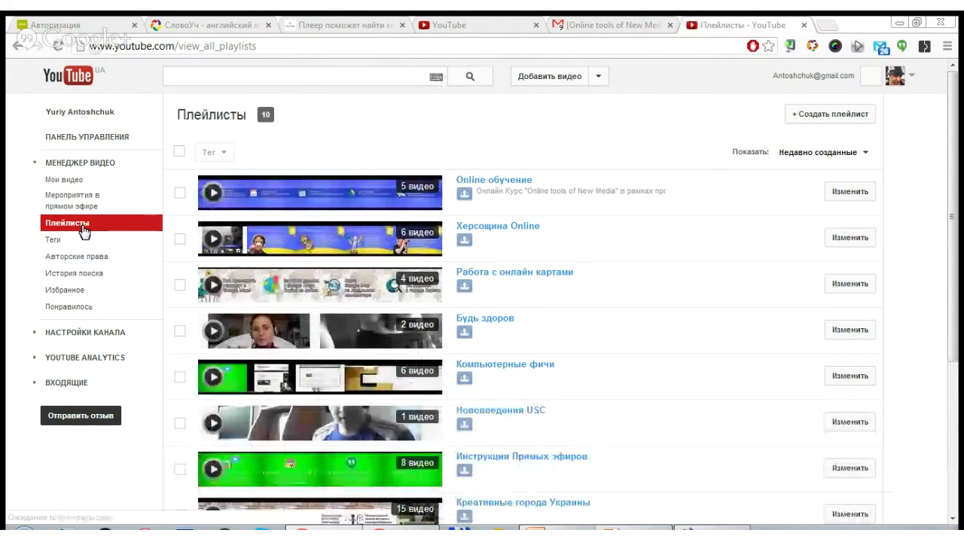
scroll(617, 175, "down", 1)
scroll(616, 175, "down", 1)
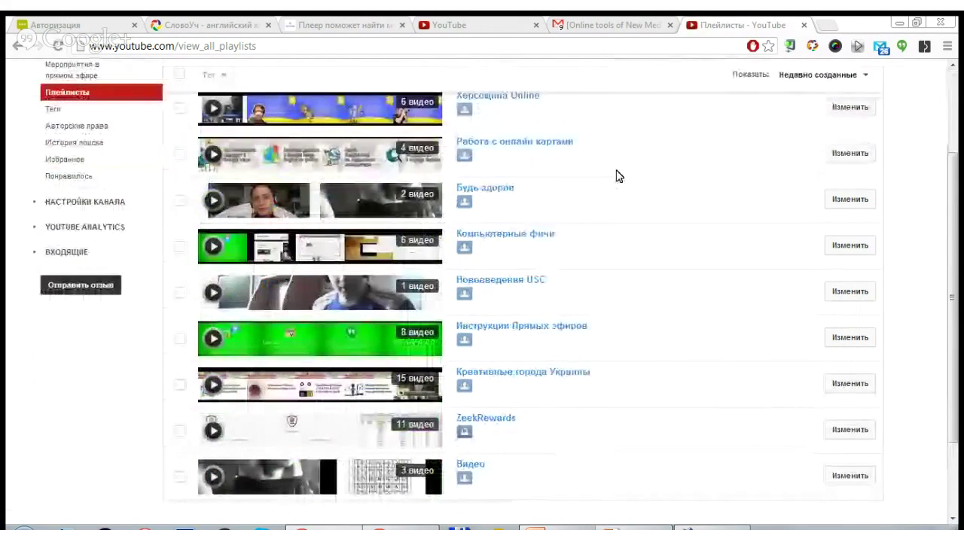
scroll(618, 177, "up", 2)
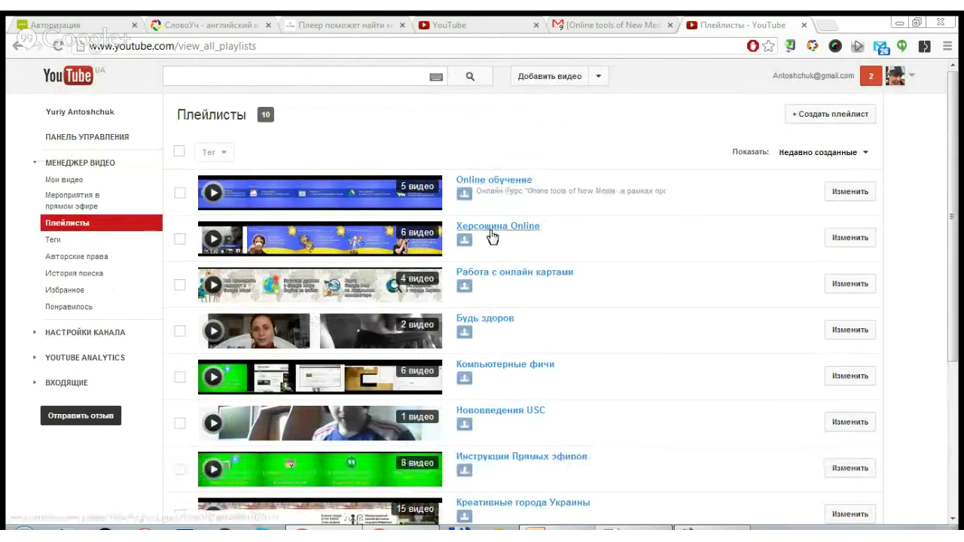
Open the "Online обучение" playlist for editing, view its access options and videos, and leave without saving changes
left_click(847, 201)
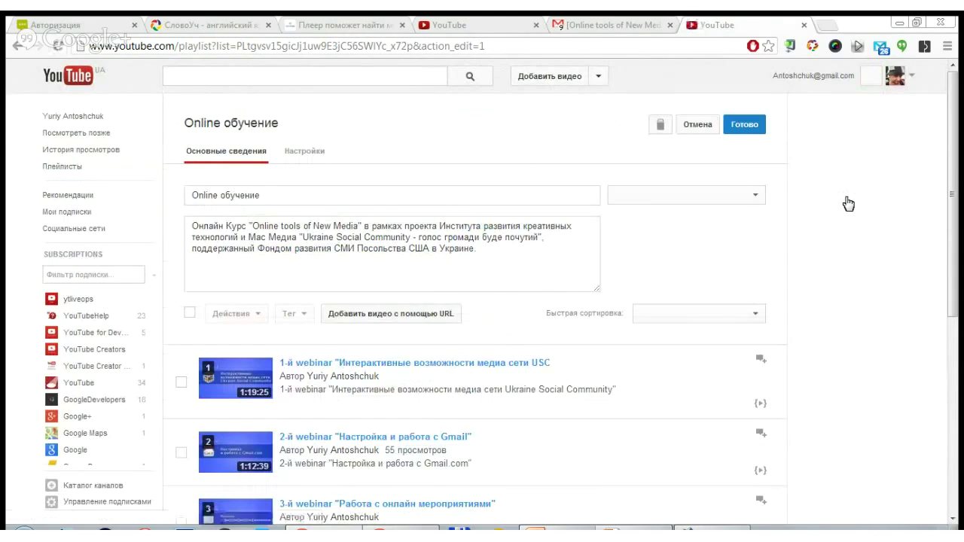
left_click(445, 271)
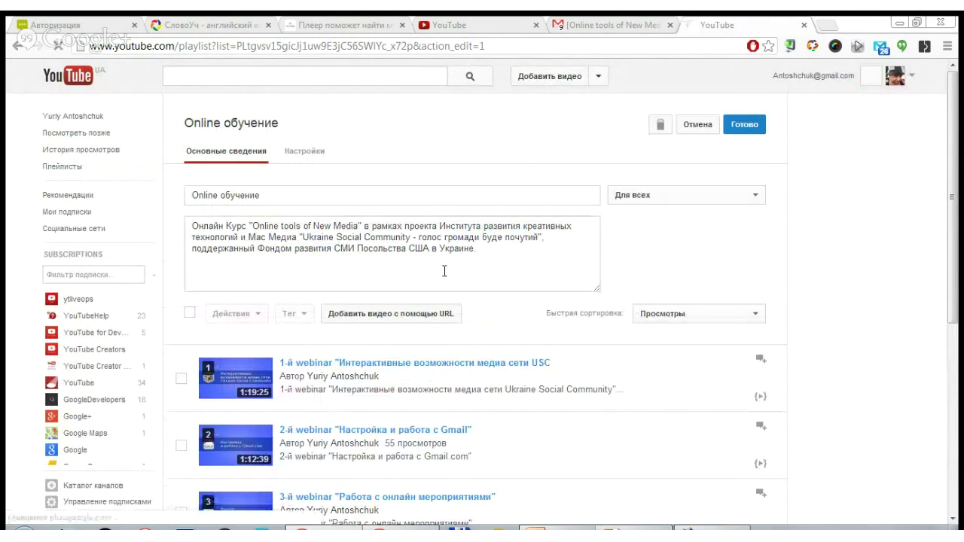
left_click(756, 197)
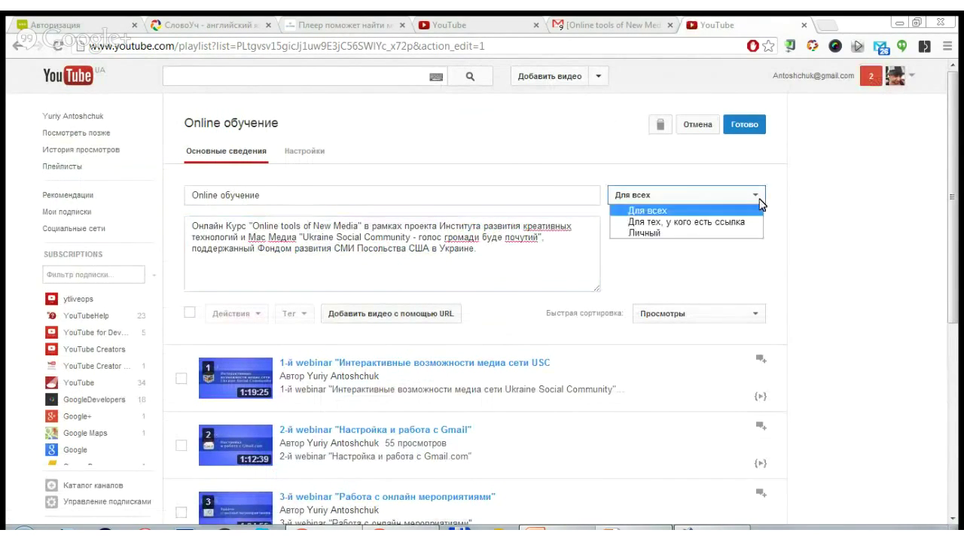
left_click(786, 209)
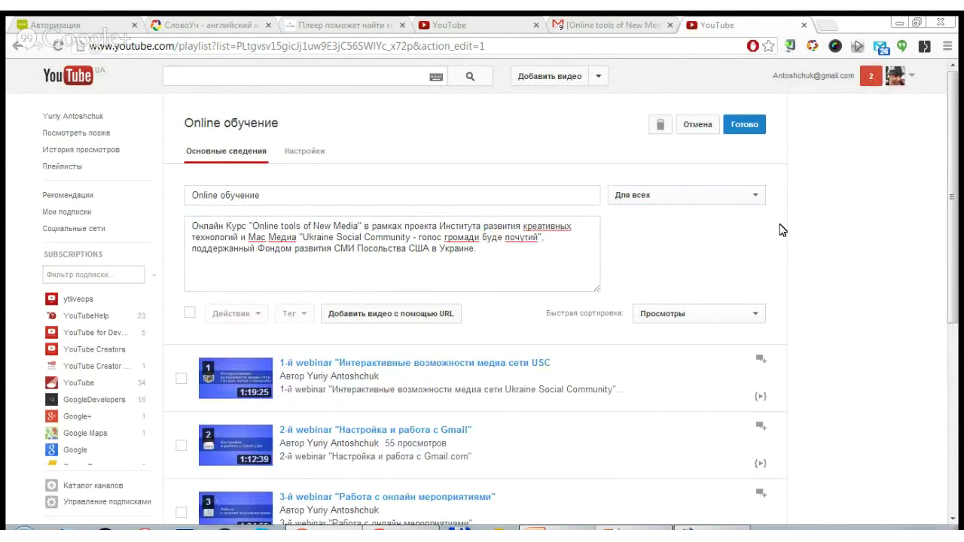
scroll(499, 324, "down", 2)
scroll(280, 301, "down", 2)
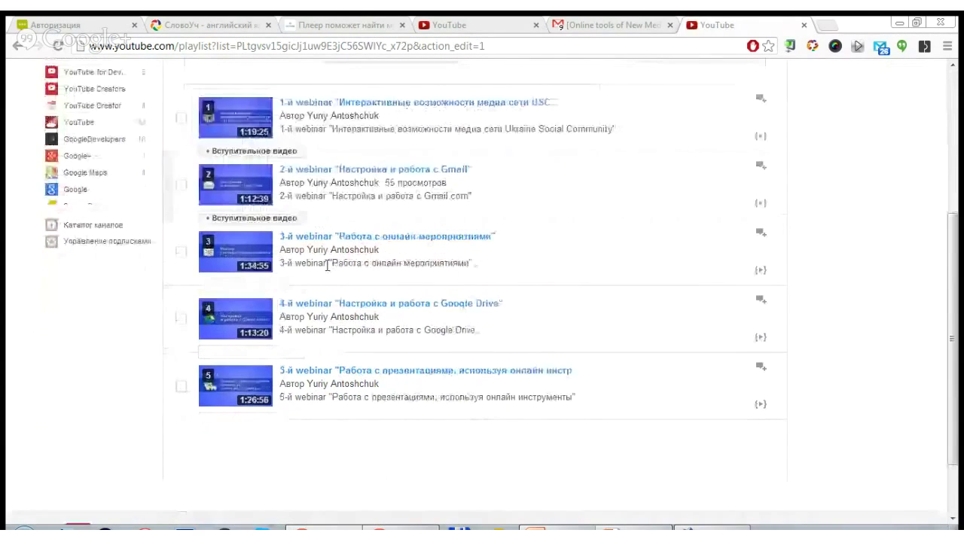
scroll(354, 382, "up", 4)
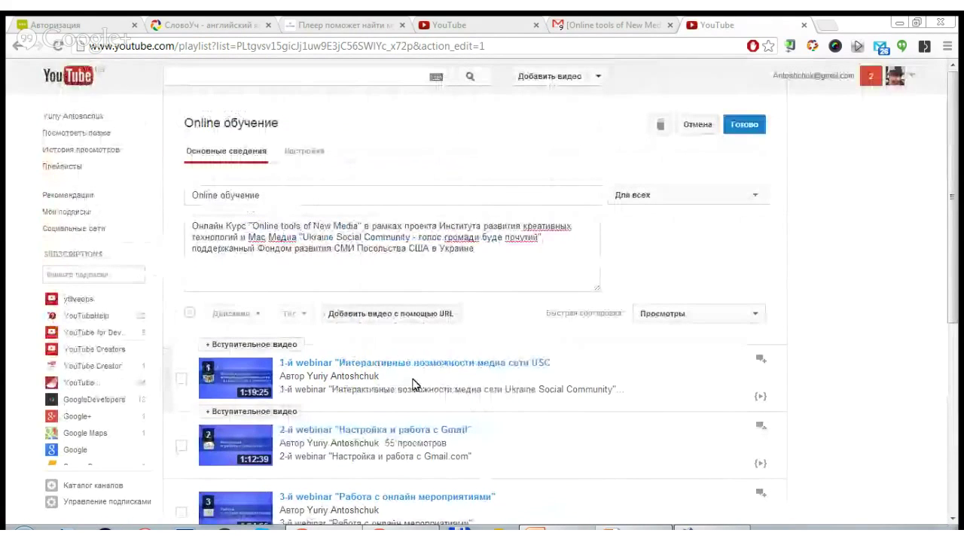
left_click(699, 126)
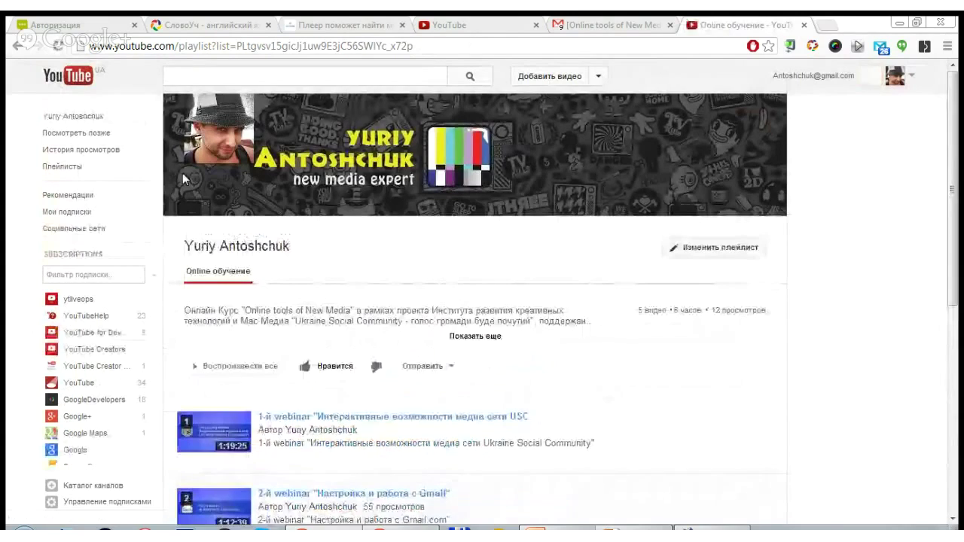
Return to the video manager, open the Теги page and look through the list of tags
left_click(599, 78)
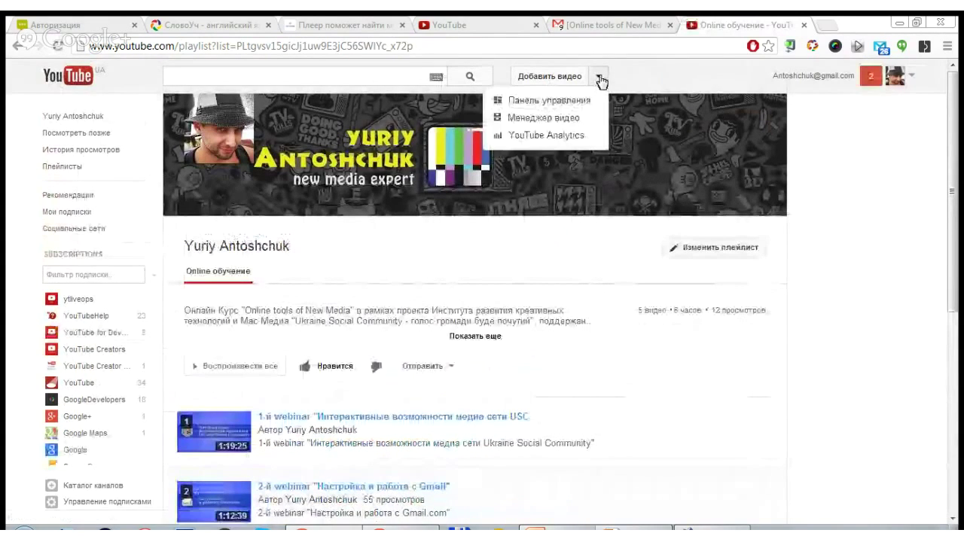
left_click(563, 118)
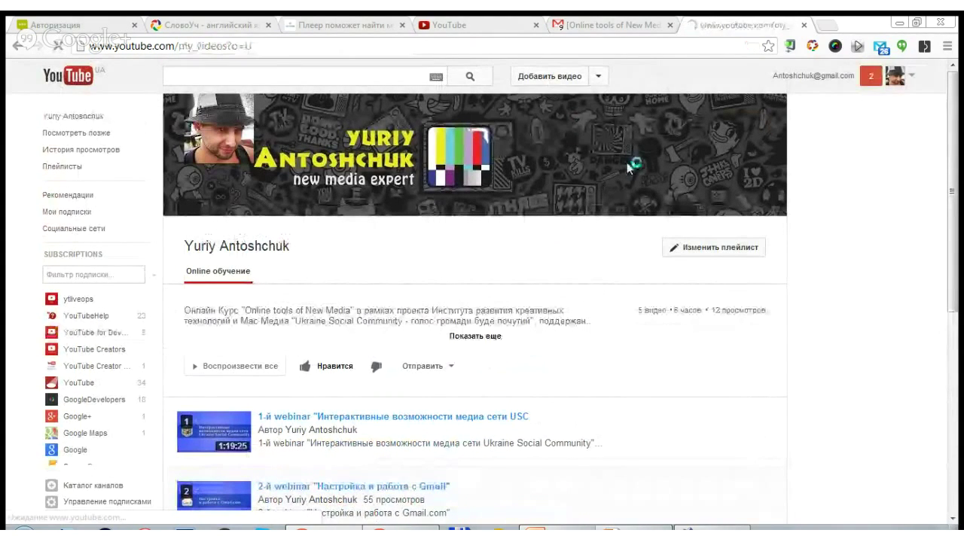
left_click(65, 242)
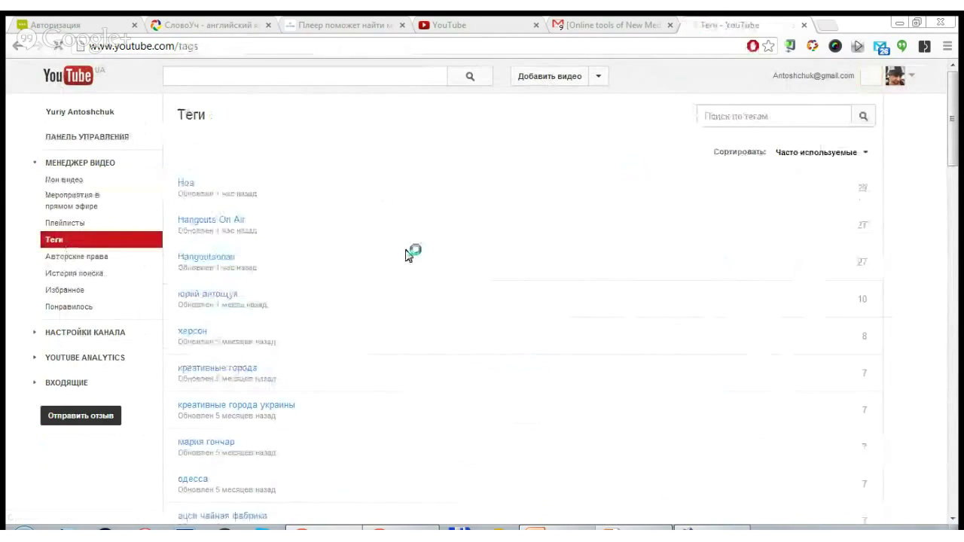
scroll(420, 258, "down", 8)
scroll(422, 275, "down", 3)
scroll(430, 288, "up", 11)
scroll(433, 290, "down", 15)
scroll(444, 336, "up", 15)
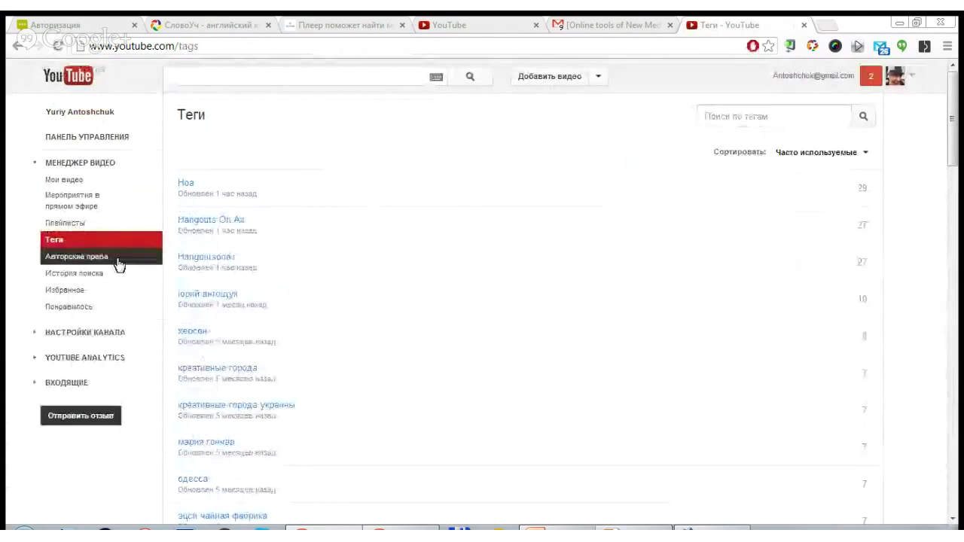
Open the Авторские права page, consult the YouTube community guidelines in the other open tab, and return to the copyright list
left_click(86, 263)
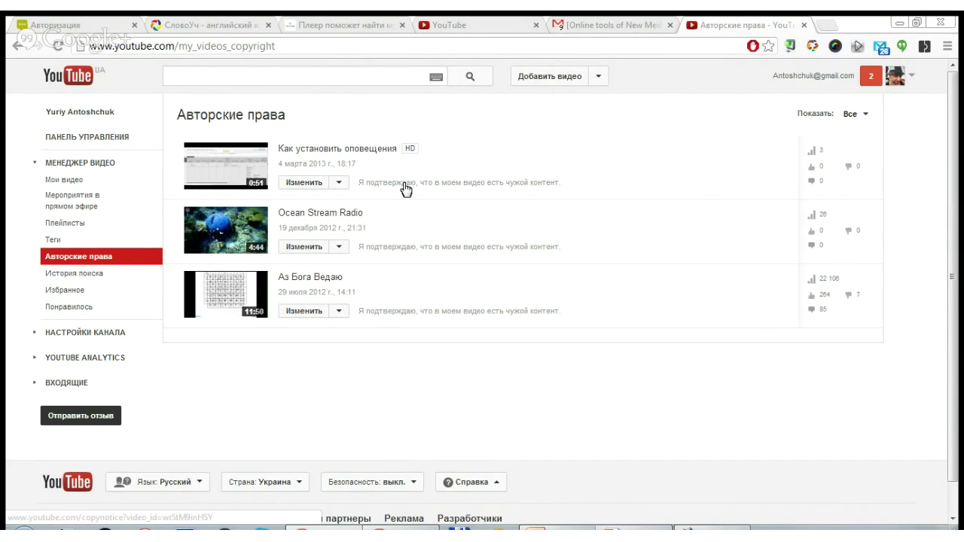
left_click(480, 192)
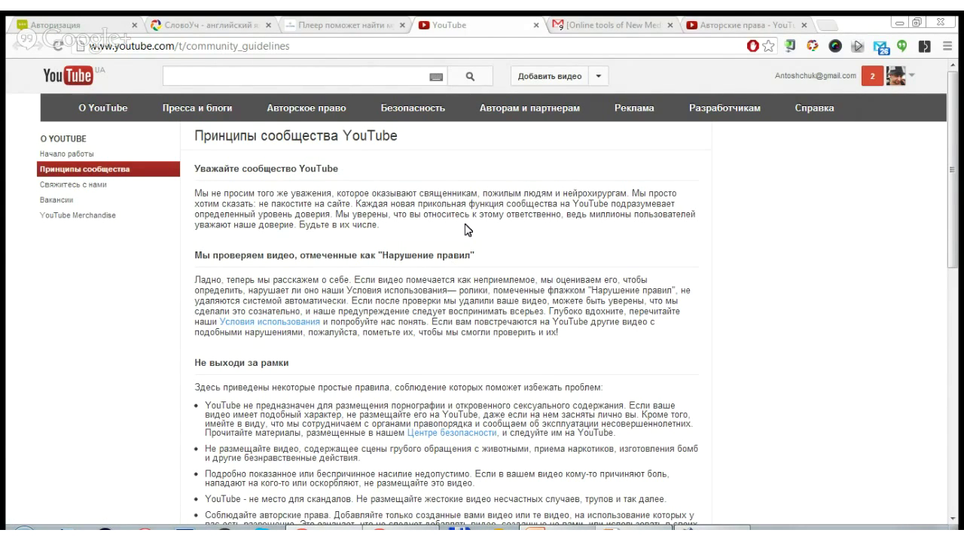
left_click(759, 25)
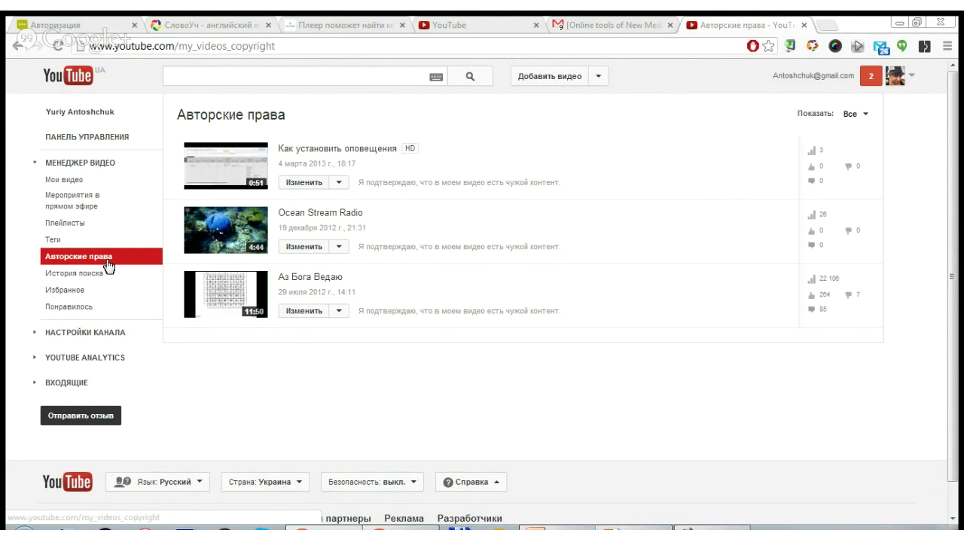
Open the История поиска page and look through the list of past searches and its clearing and pausing options
left_click(75, 279)
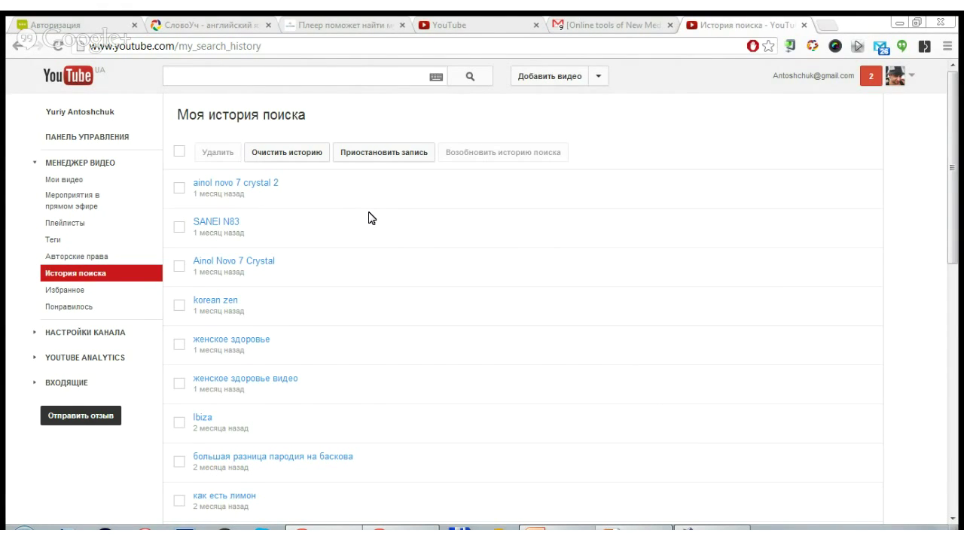
scroll(370, 222, "down", 10)
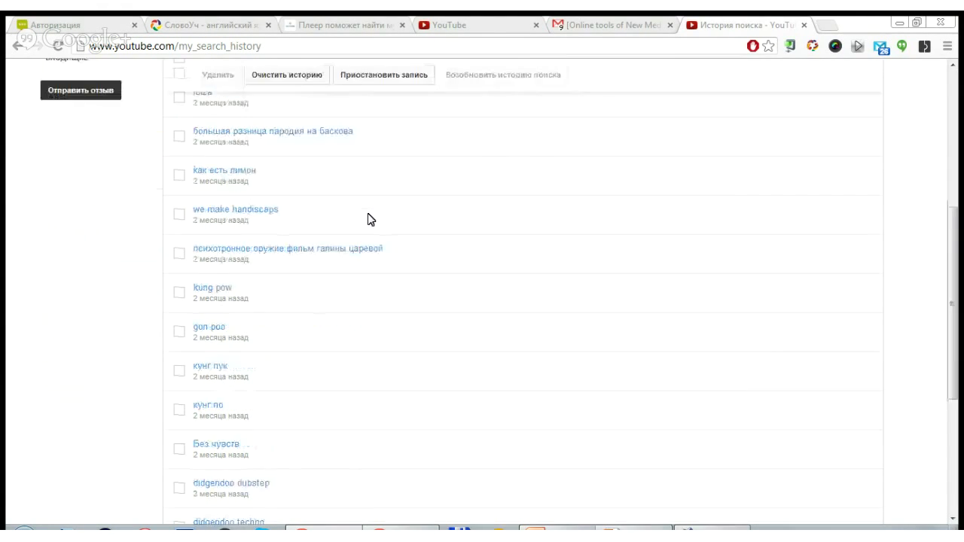
scroll(376, 241, "up", 7)
scroll(379, 254, "up", 3)
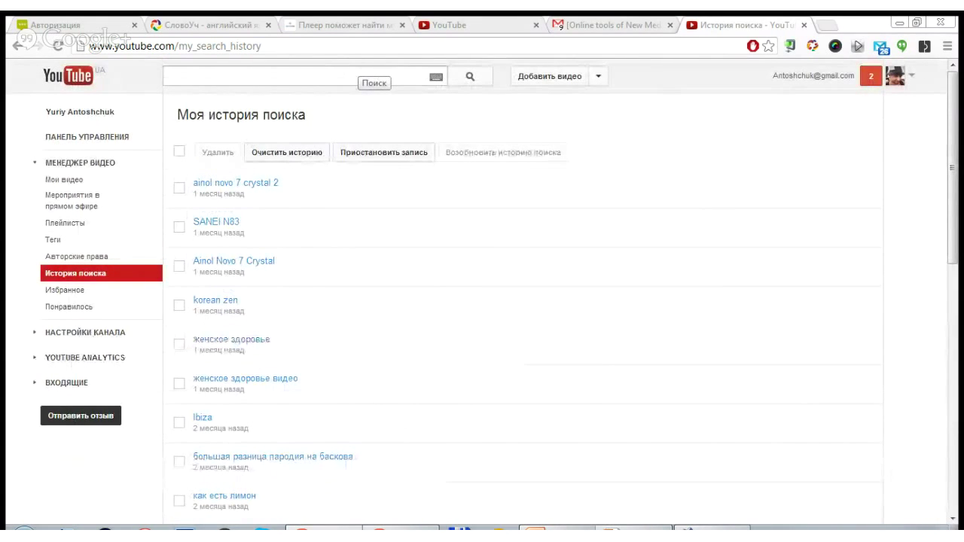
left_click(361, 76)
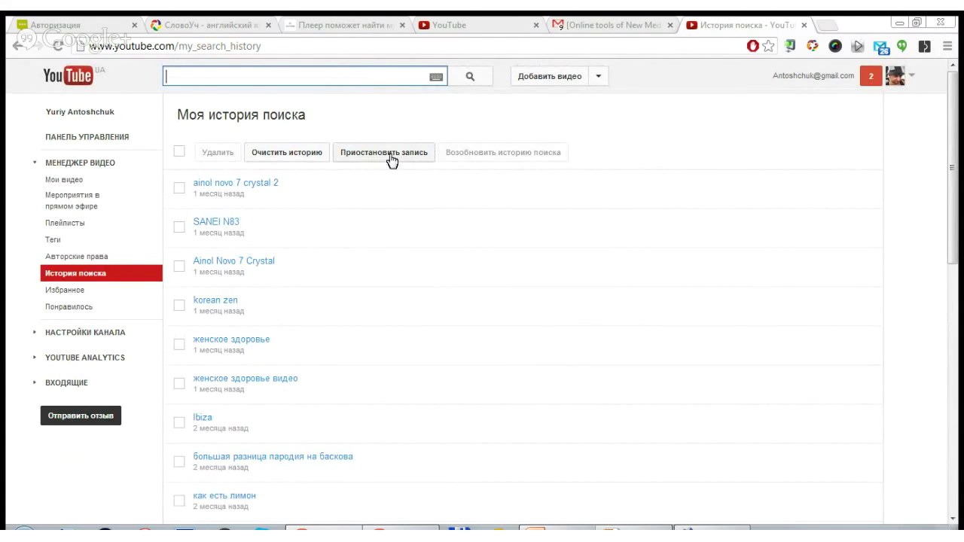
View the Избранное page, and look through the liked videos on the Понравилось page
left_click(85, 292)
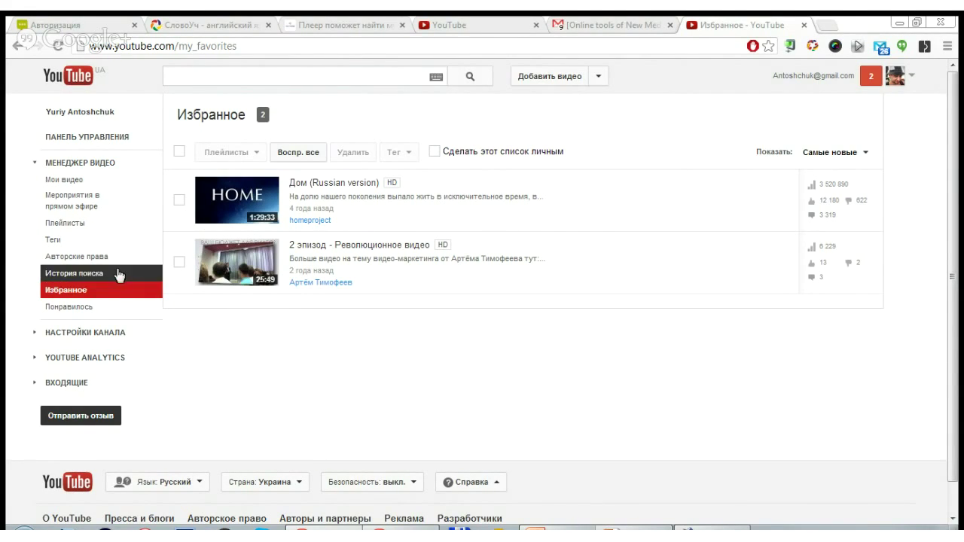
left_click(97, 315)
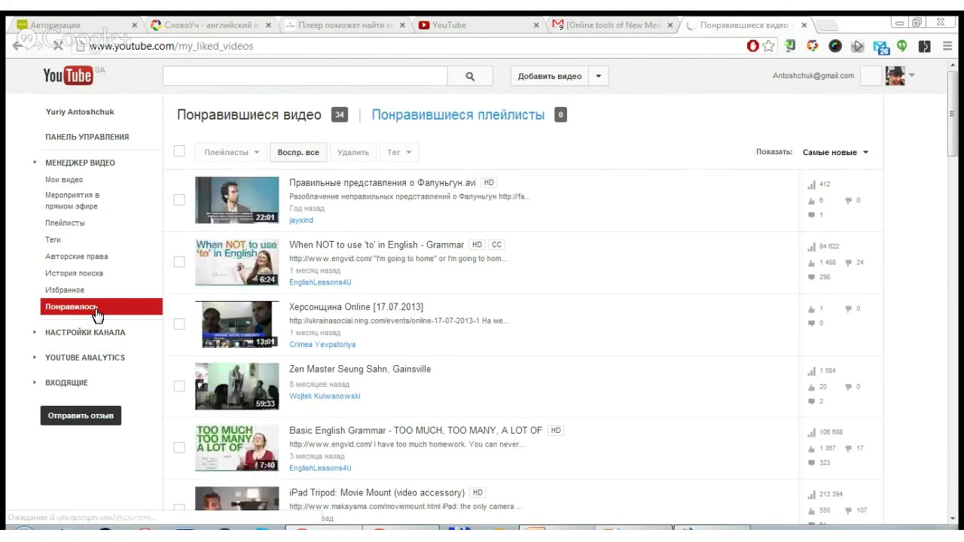
scroll(648, 254, "down", 10)
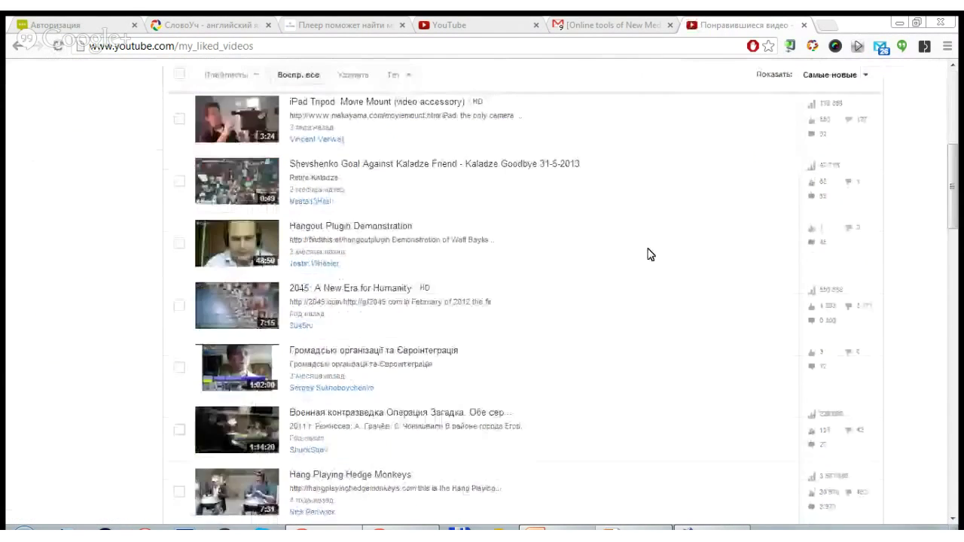
scroll(648, 254, "down", 3)
scroll(647, 254, "up", 14)
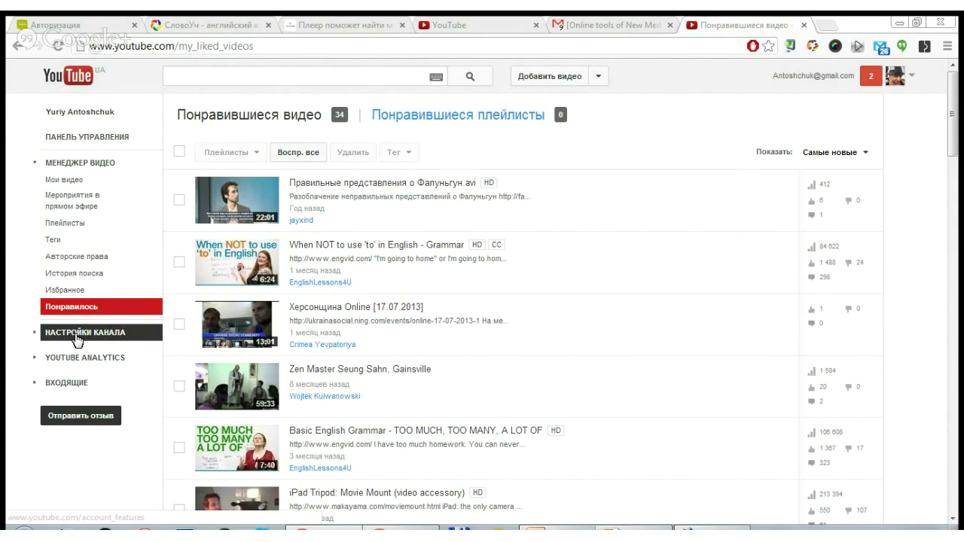
Open the channel settings' Функции page and highlight the account status entries, ending on Принципы сообщества
left_click(42, 337)
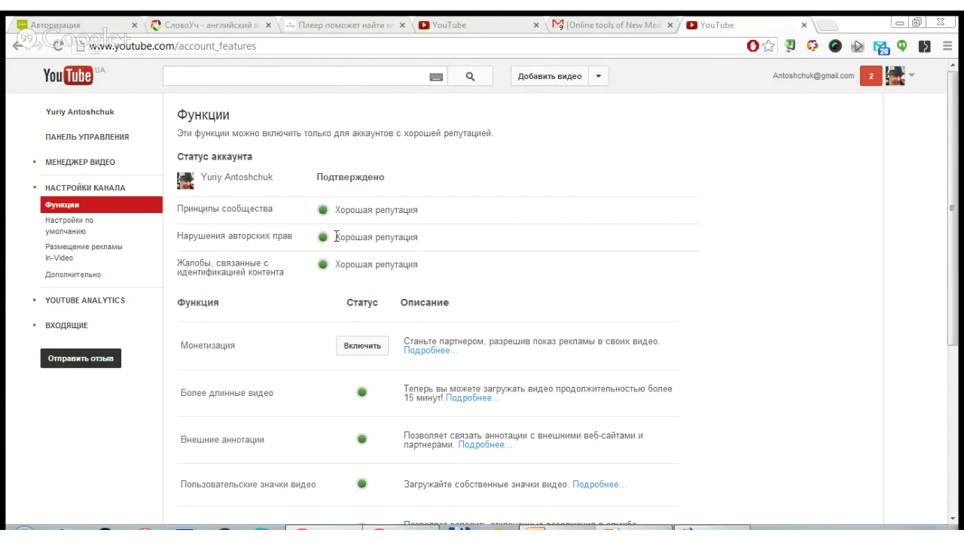
left_click_drag(336, 237, 373, 236)
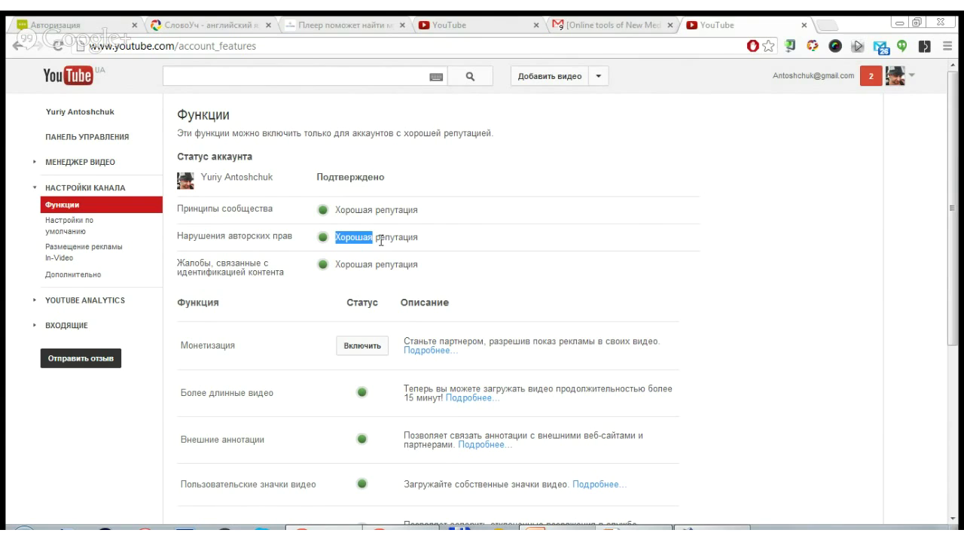
left_click(281, 238)
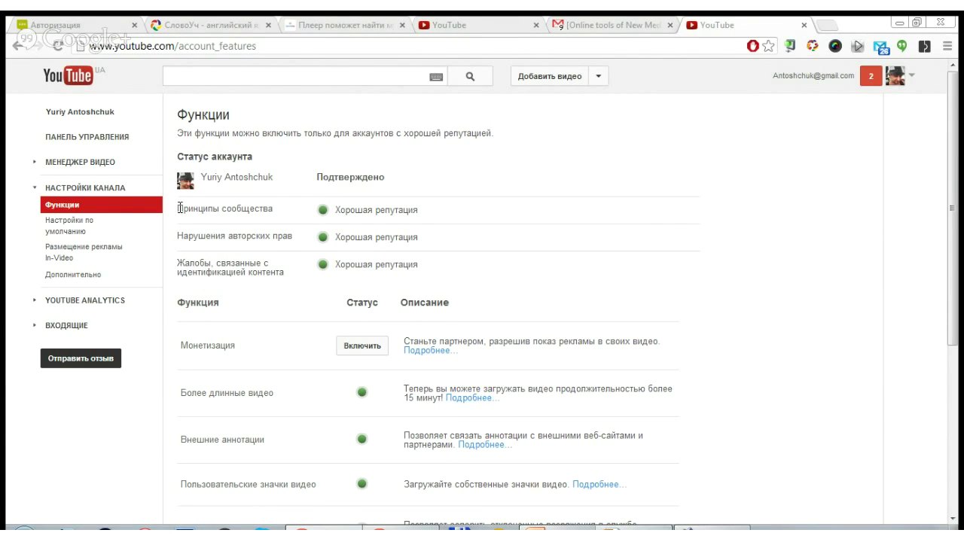
left_click_drag(179, 209, 433, 267)
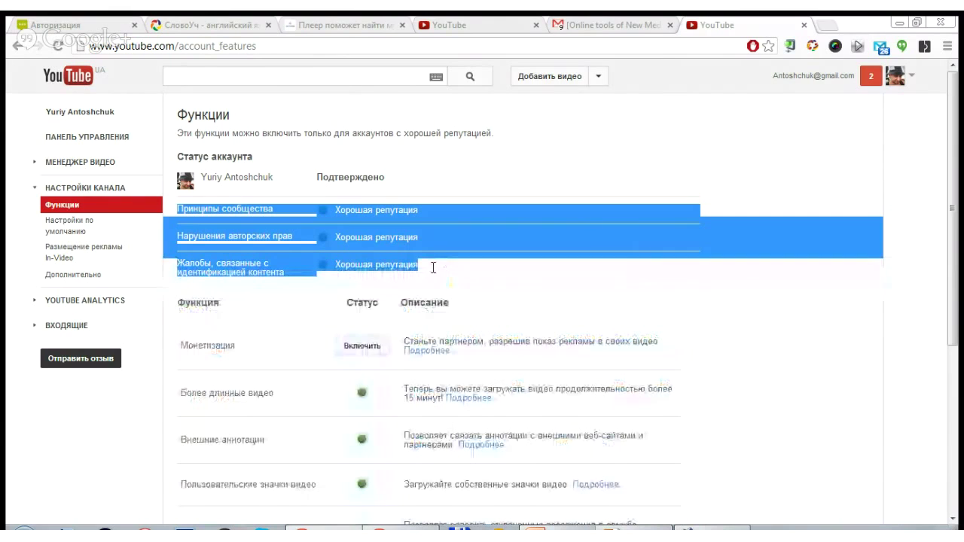
left_click(190, 205)
left_click_drag(178, 209, 273, 200)
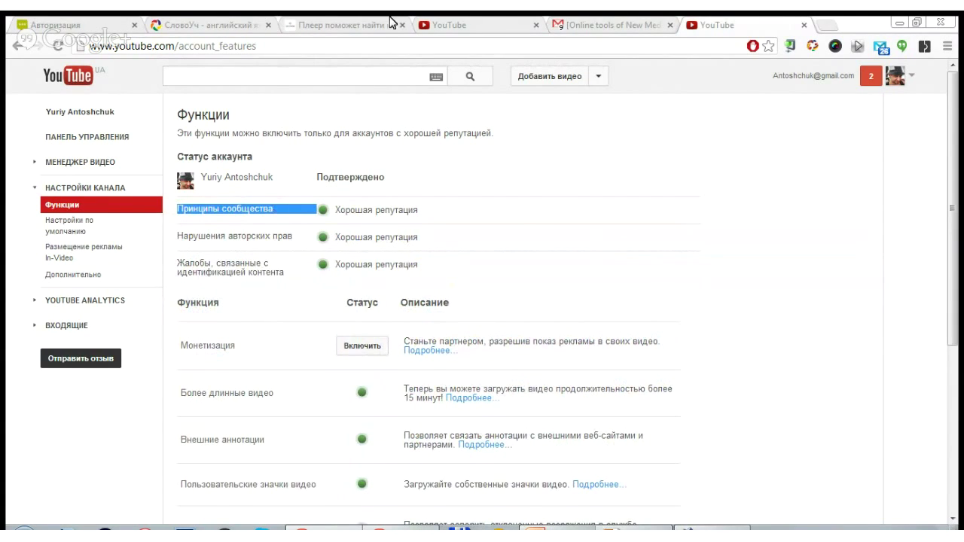
Consult the community guidelines in the other open tab, and return to Функции to highlight the Нарушения авторских прав entry
left_click(502, 22)
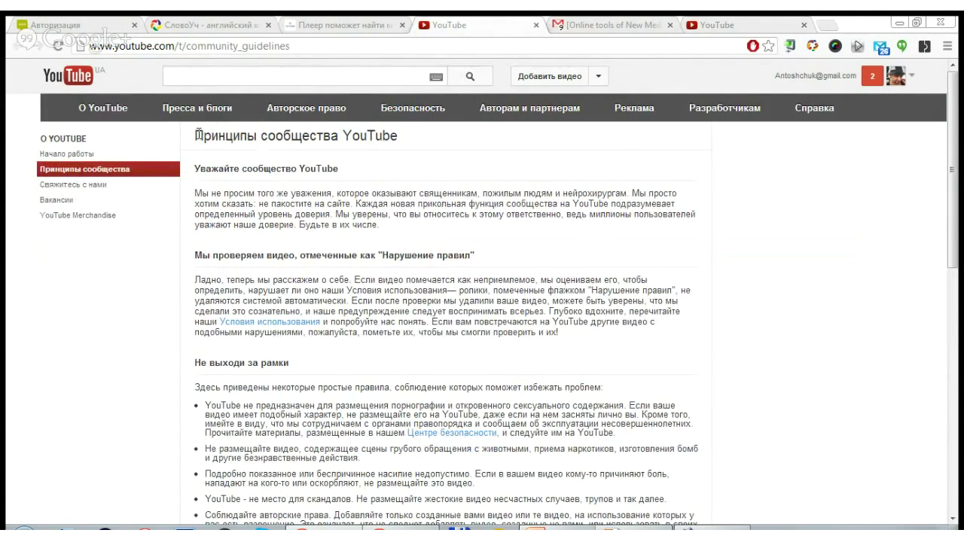
left_click_drag(197, 136, 413, 145)
left_click(717, 25)
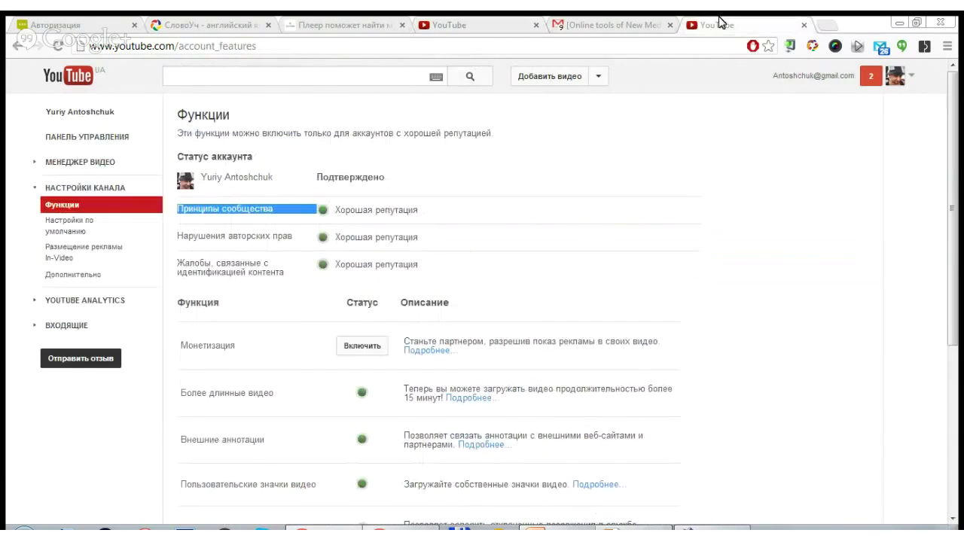
left_click_drag(179, 236, 322, 240)
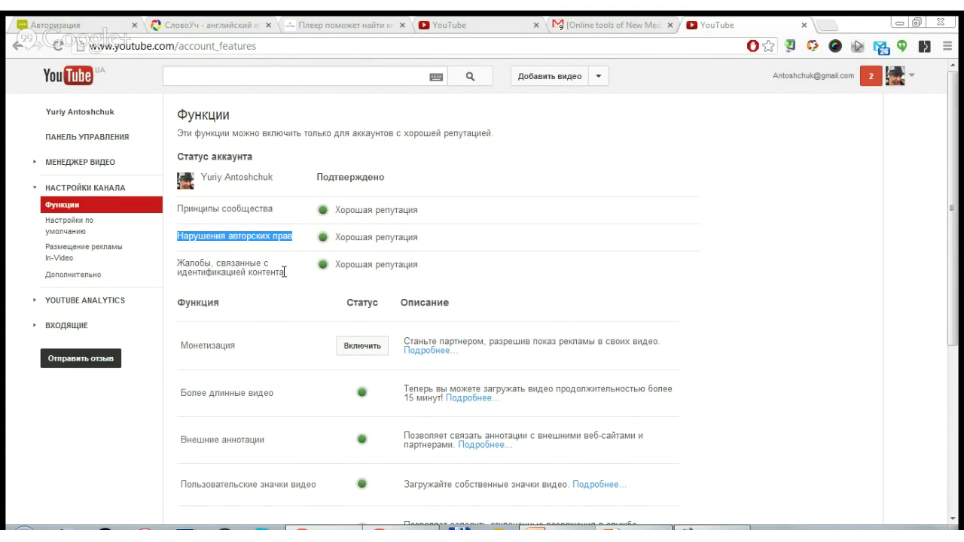
Examine the channel's feature list and statuses, focusing on Монетизация, Более длинные видео and Внешние аннотации
scroll(285, 272, "down", 1)
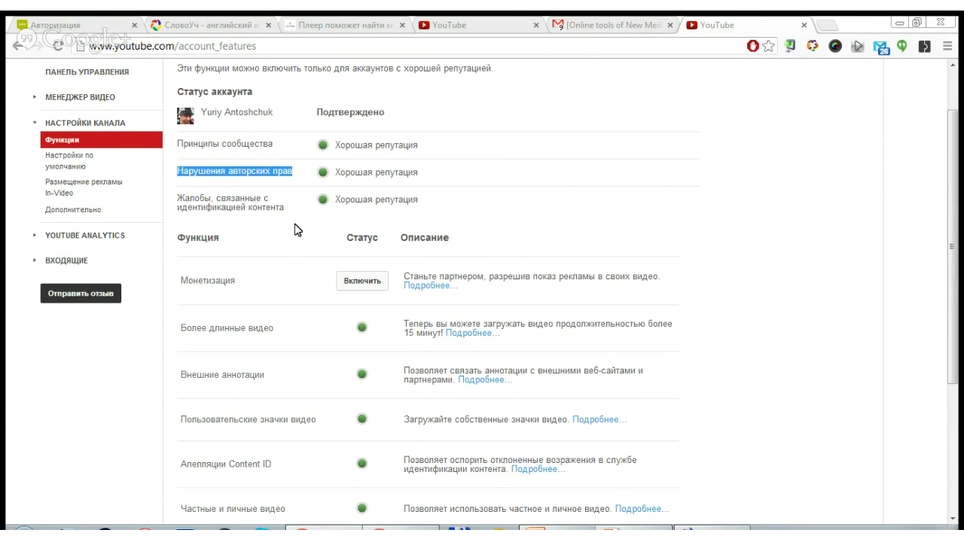
scroll(295, 228, "down", 1)
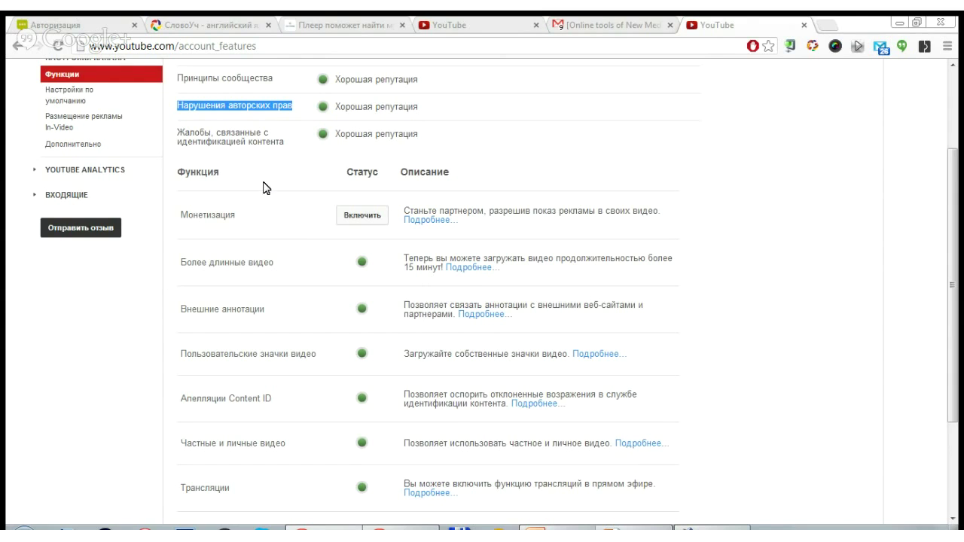
scroll(264, 192, "down", 2)
scroll(264, 225, "up", 1)
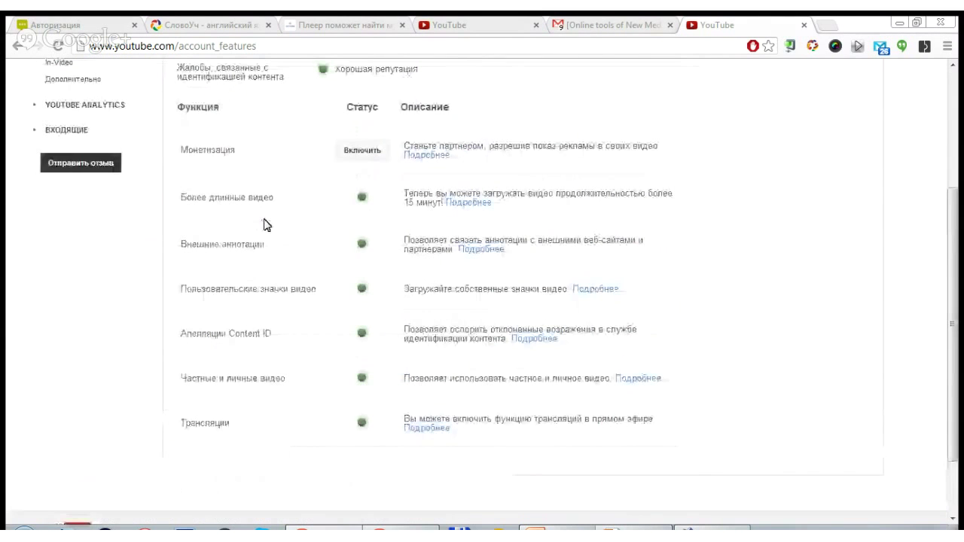
scroll(264, 223, "up", 1)
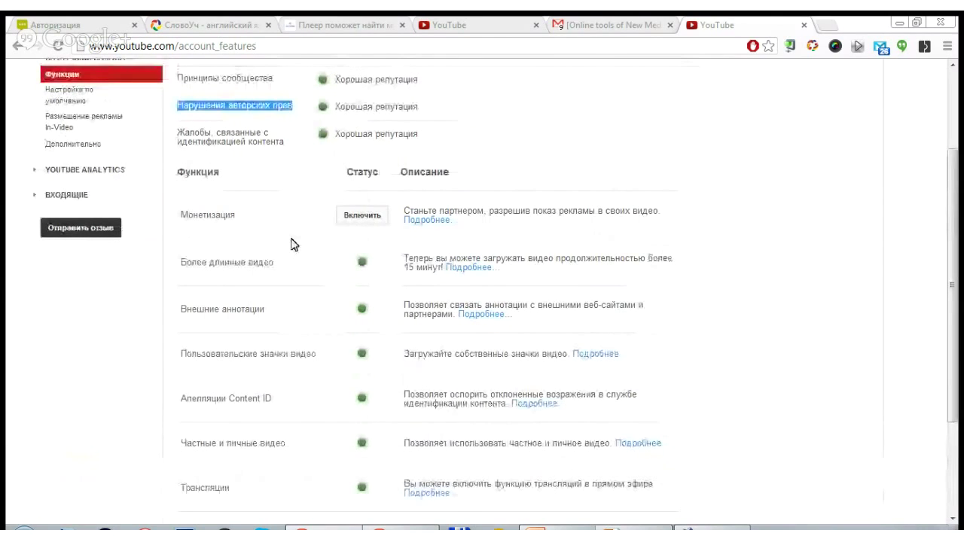
mouse_move(364, 267)
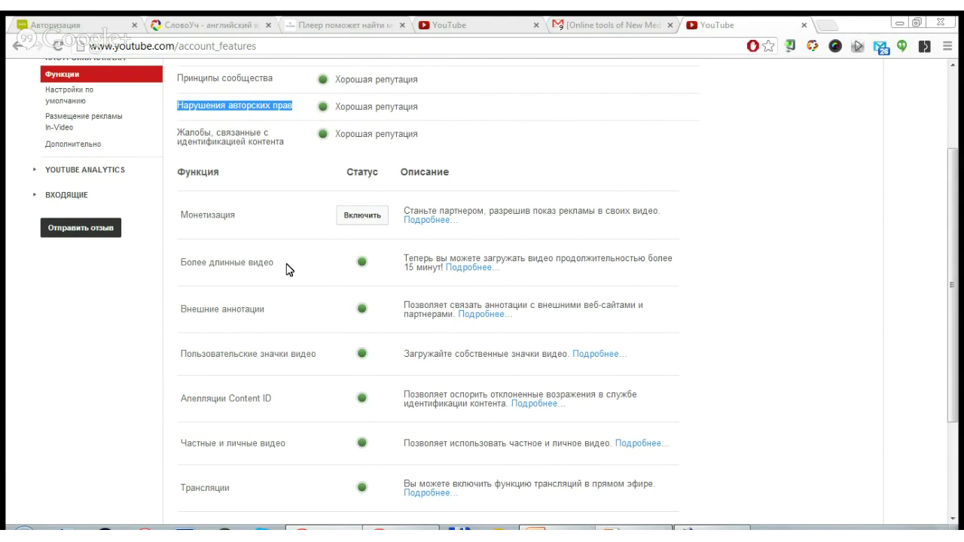
scroll(292, 273, "up", 2)
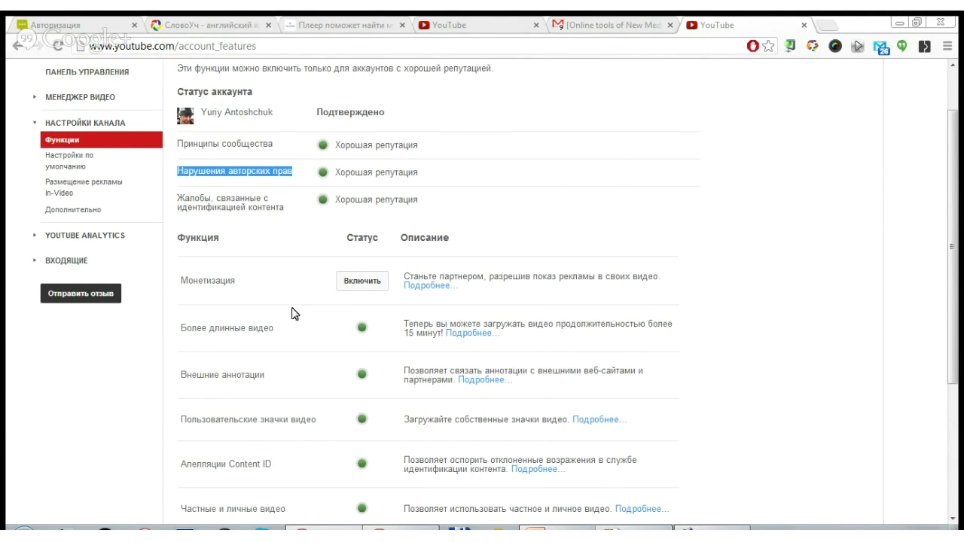
scroll(293, 314, "down", 1)
scroll(255, 312, "down", 1)
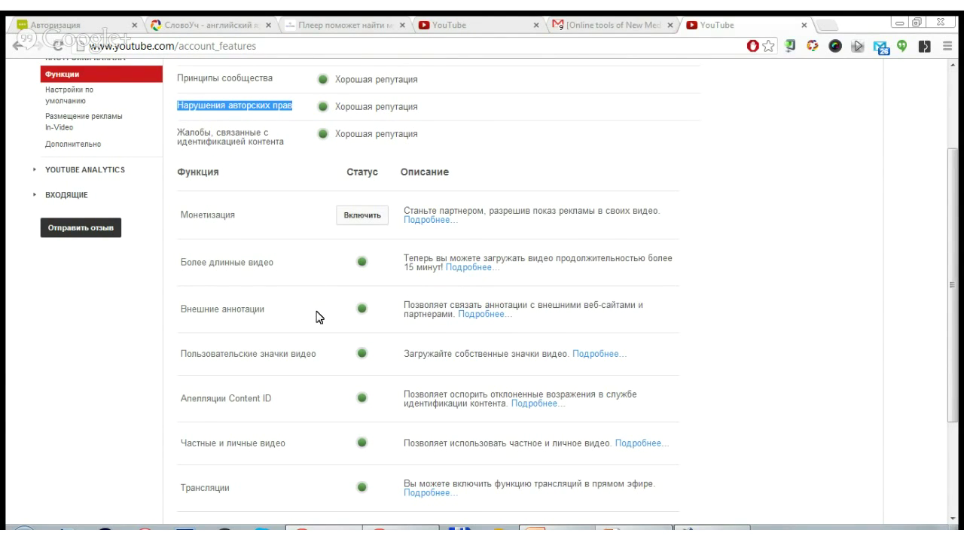
Review the remaining channel features, from Пользовательские значки видео and Апелляции Content ID to Частные и личные видео and Трансляции
scroll(316, 317, "down", 1)
mouse_move(362, 249)
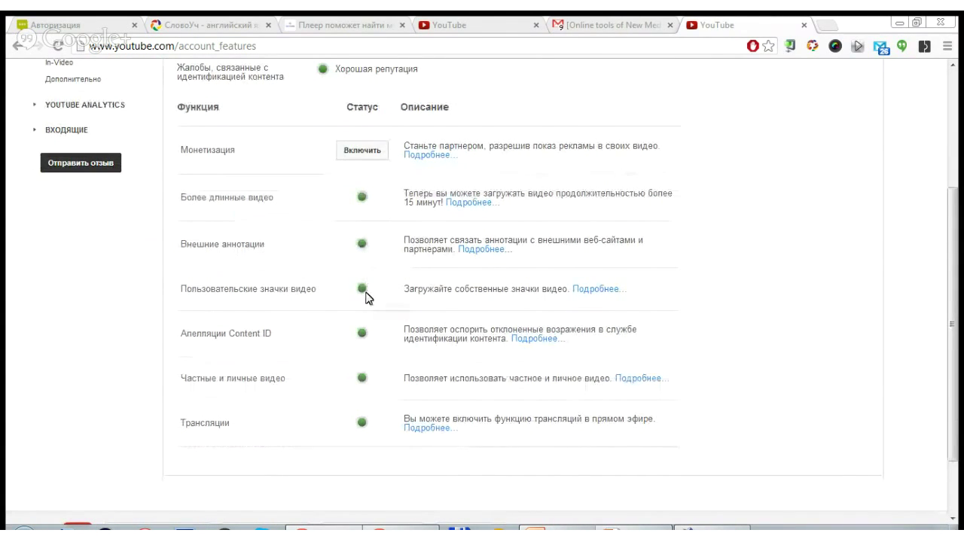
mouse_move(365, 296)
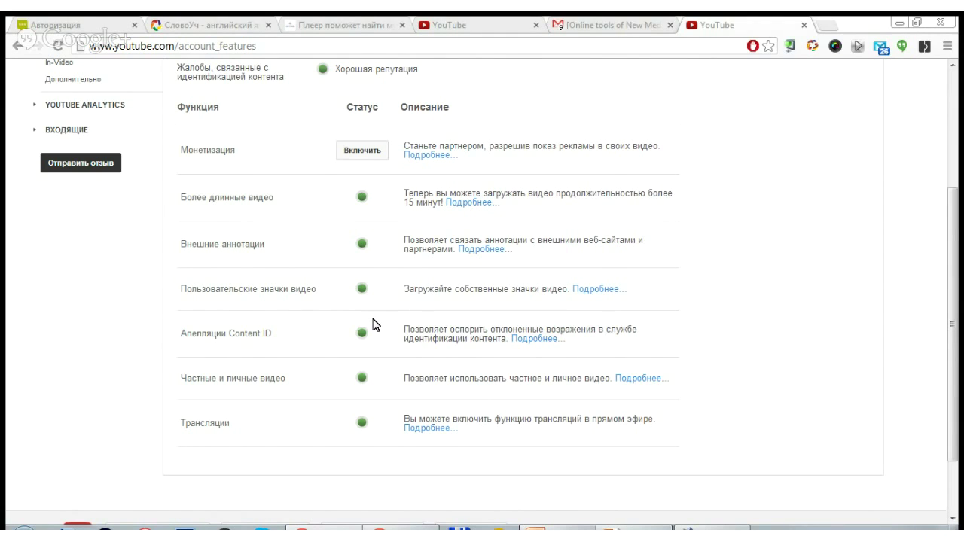
scroll(372, 325, "down", 2)
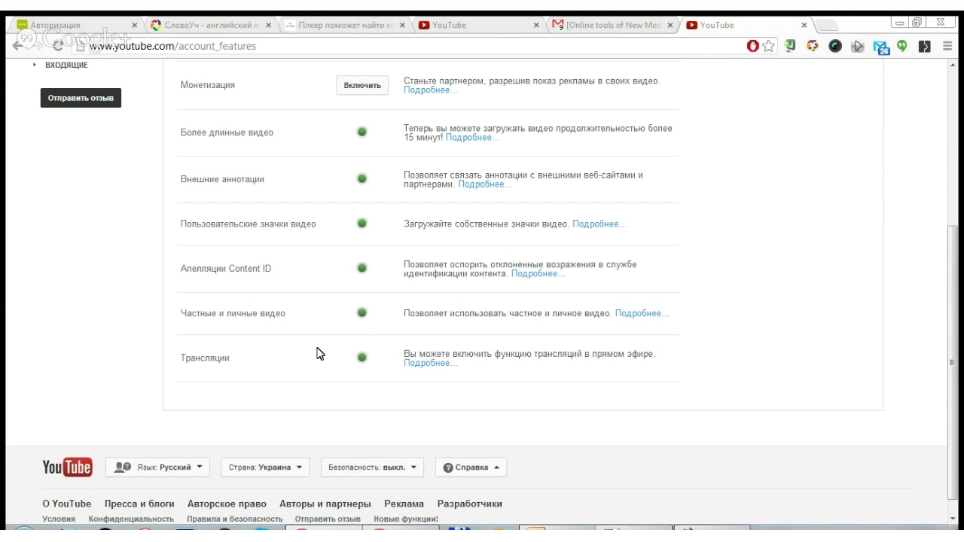
scroll(336, 366, "up", 3)
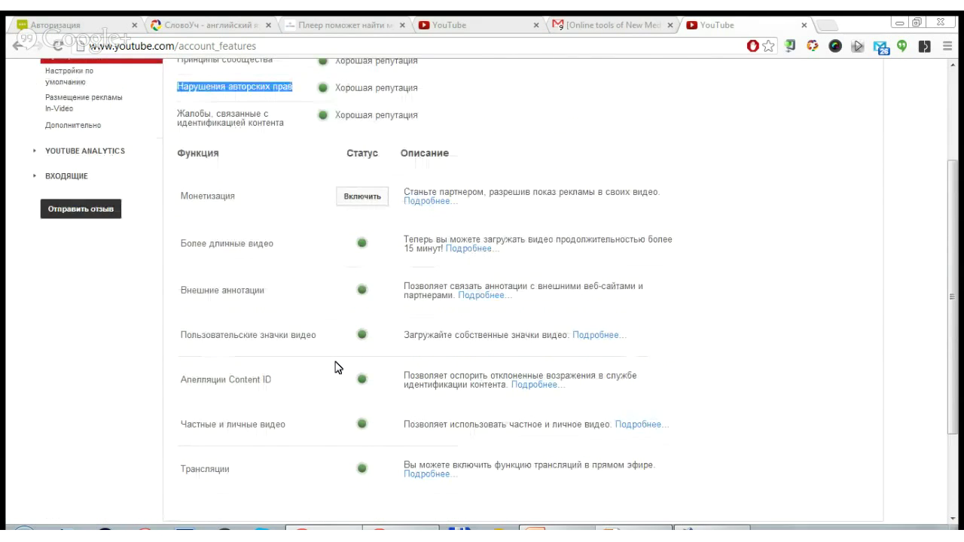
scroll(256, 348, "down", 3)
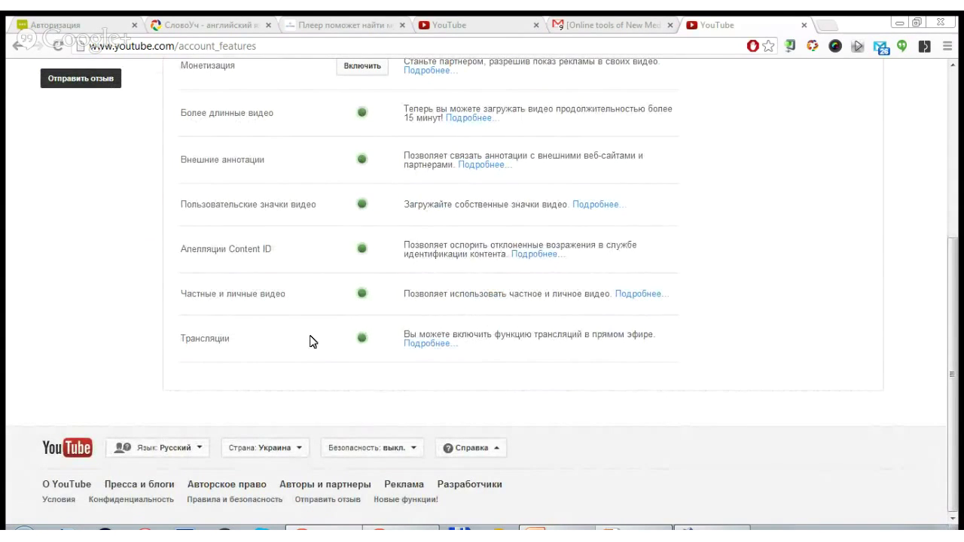
scroll(312, 341, "up", 3)
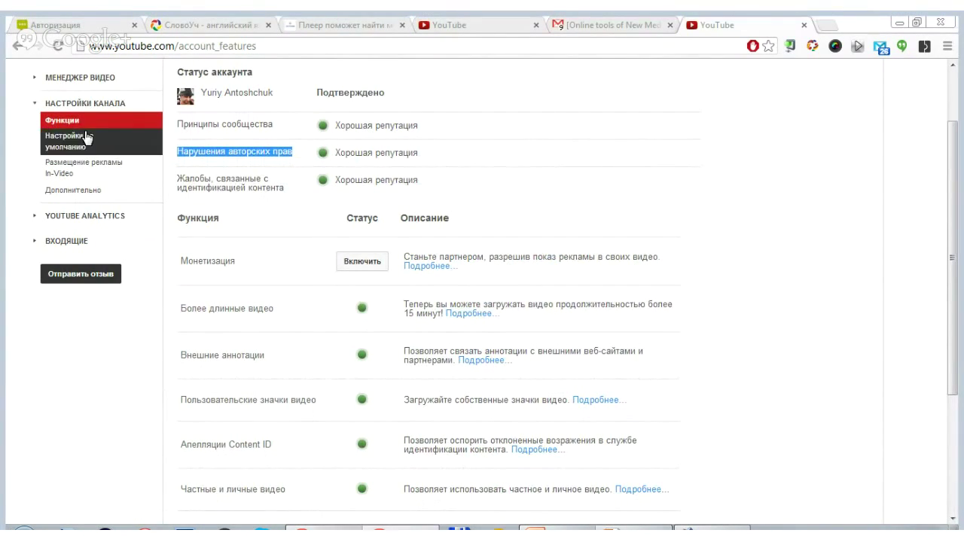
scroll(570, 204, "up", 3)
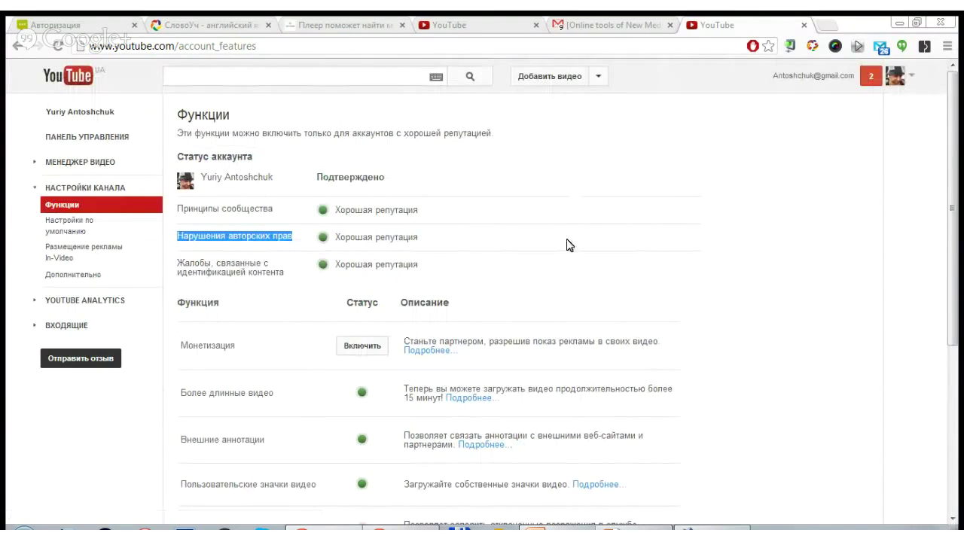
Open the Настройки по умолчанию page, view the title and description fields, and inspect the category options without changing the selection
left_click(101, 230)
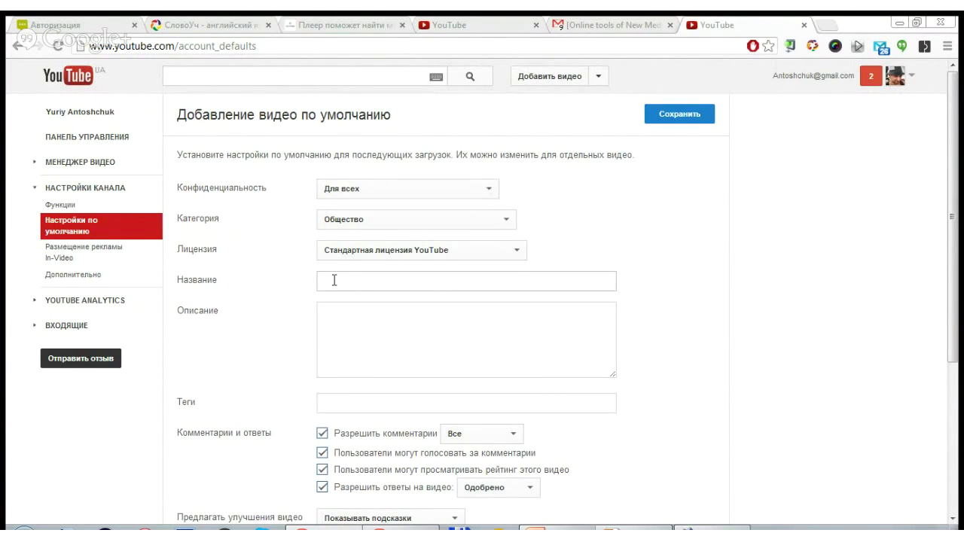
left_click(335, 323)
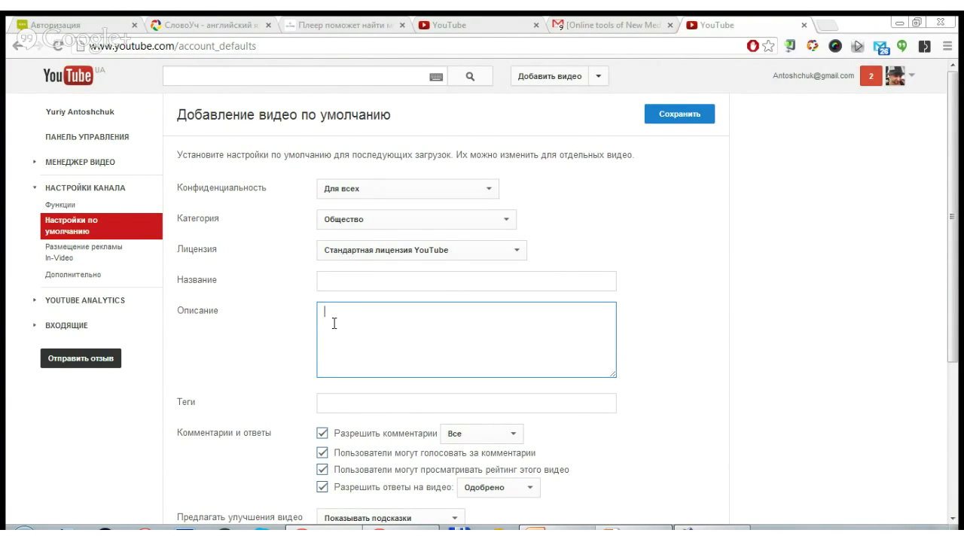
left_click(340, 282)
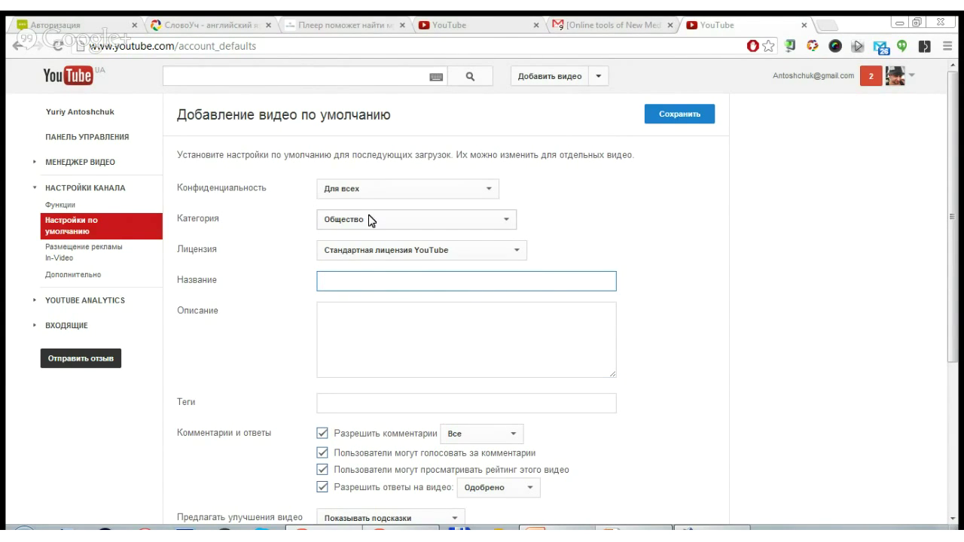
left_click(502, 224)
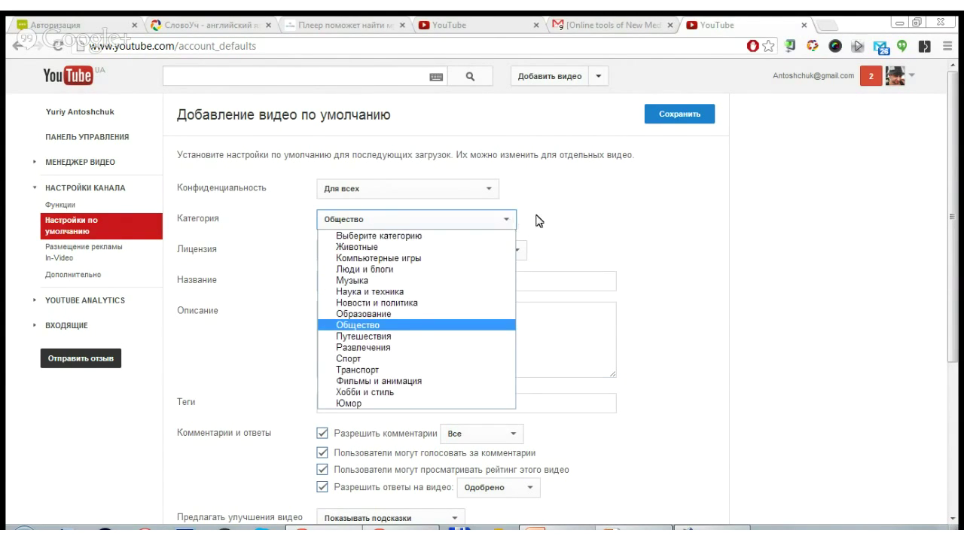
left_click(566, 219)
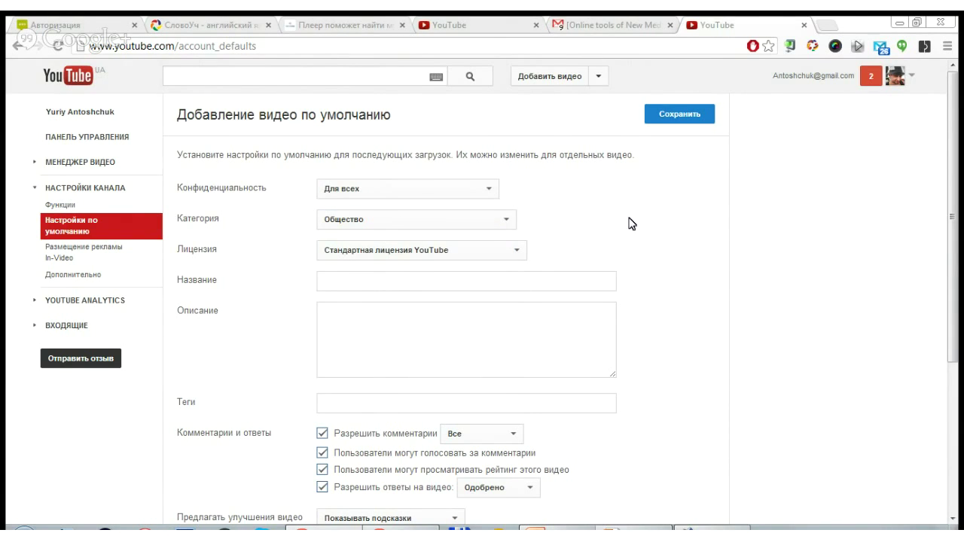
Review the remaining upload defaults, from Теги and Комментарии и ответы to Местоположение видео and Статистика видео
scroll(633, 224, "down", 1)
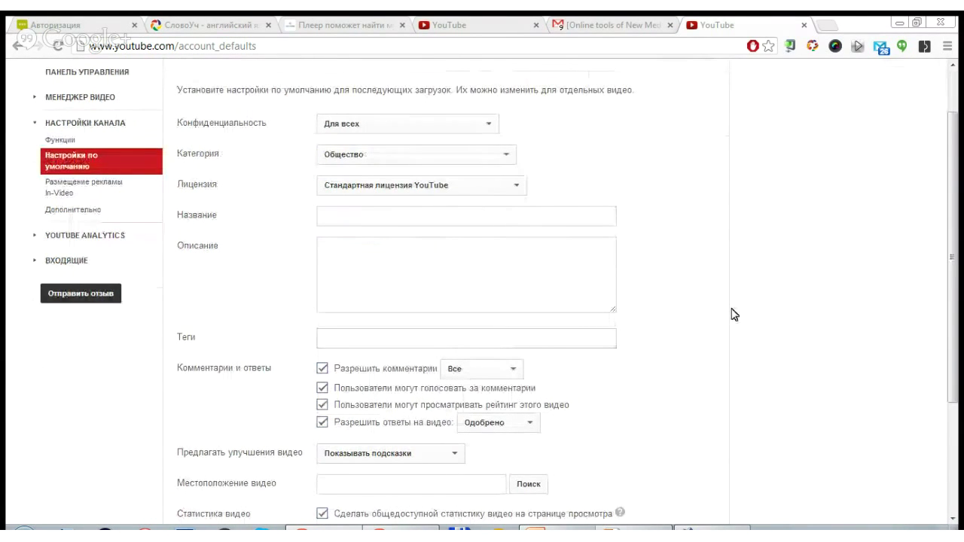
scroll(735, 315, "down", 1)
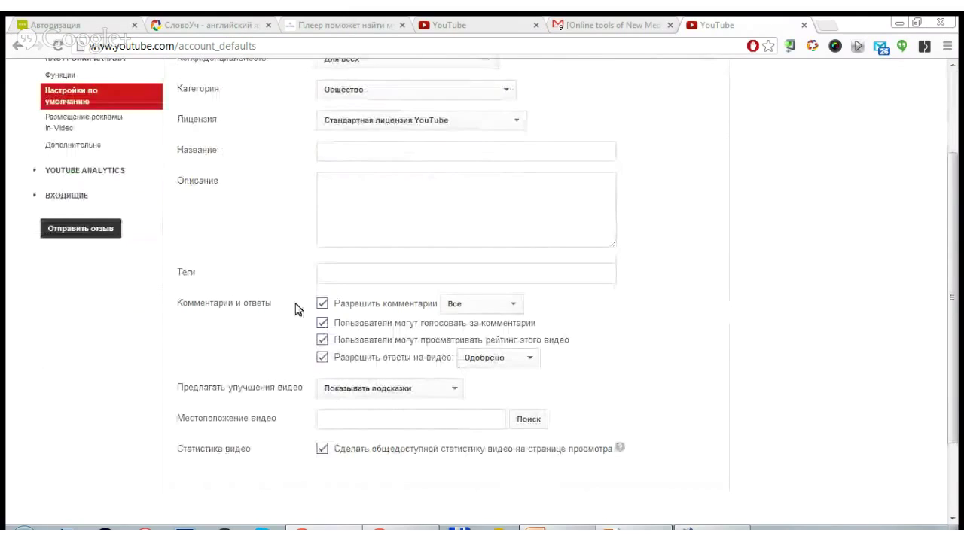
scroll(188, 369, "down", 1)
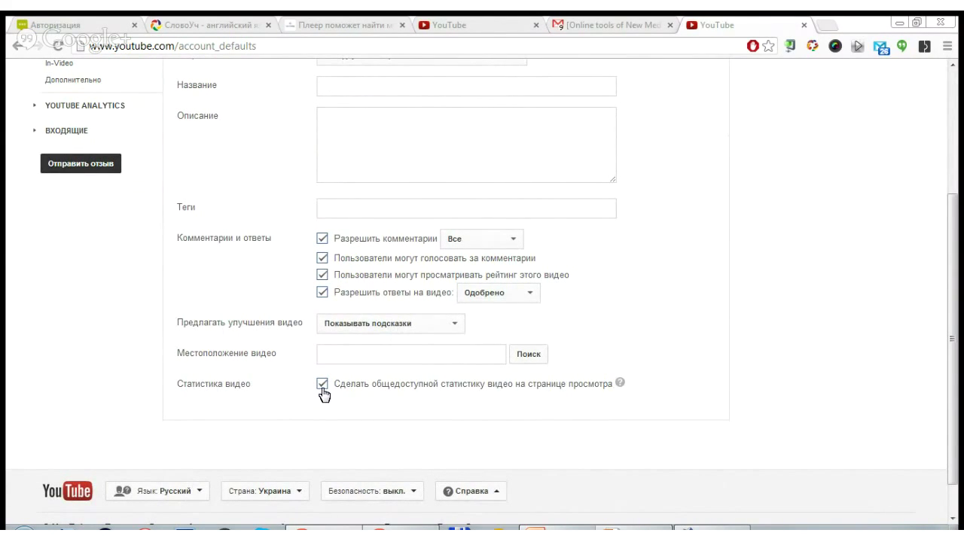
scroll(226, 290, "up", 2)
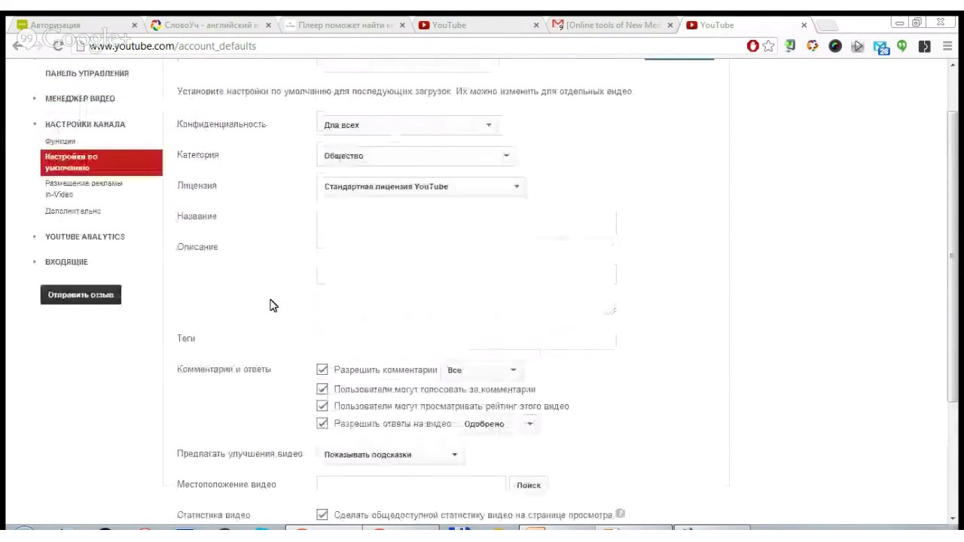
Open the Размещение рекламы In-Video page and examine the Фирменный водяной знак and Интересное видео sections with their display-time settings
left_click(91, 194)
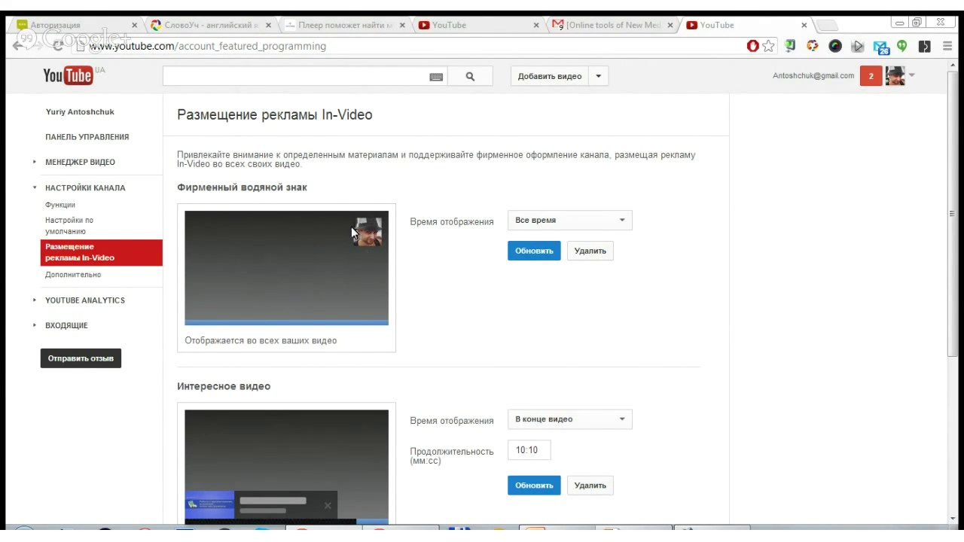
scroll(452, 297, "down", 2)
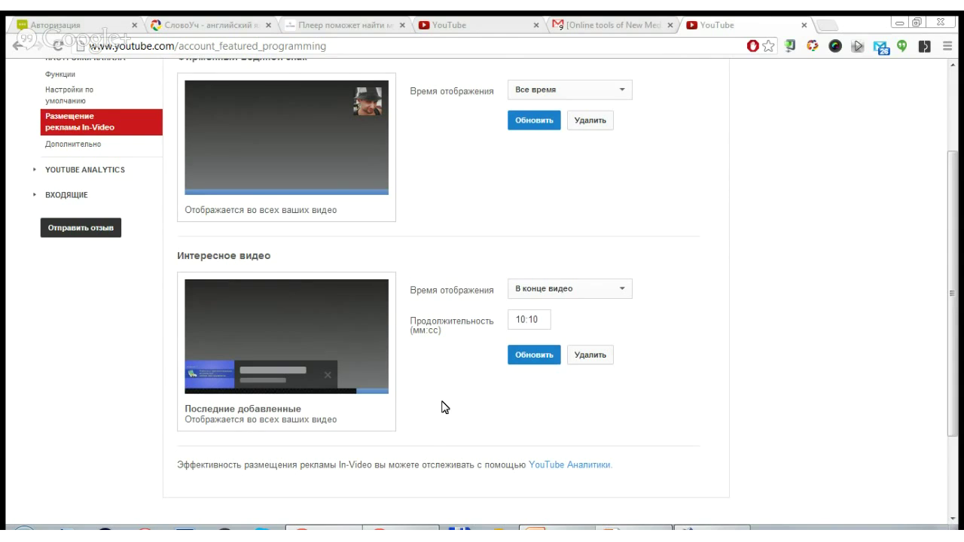
scroll(442, 408, "up", 1)
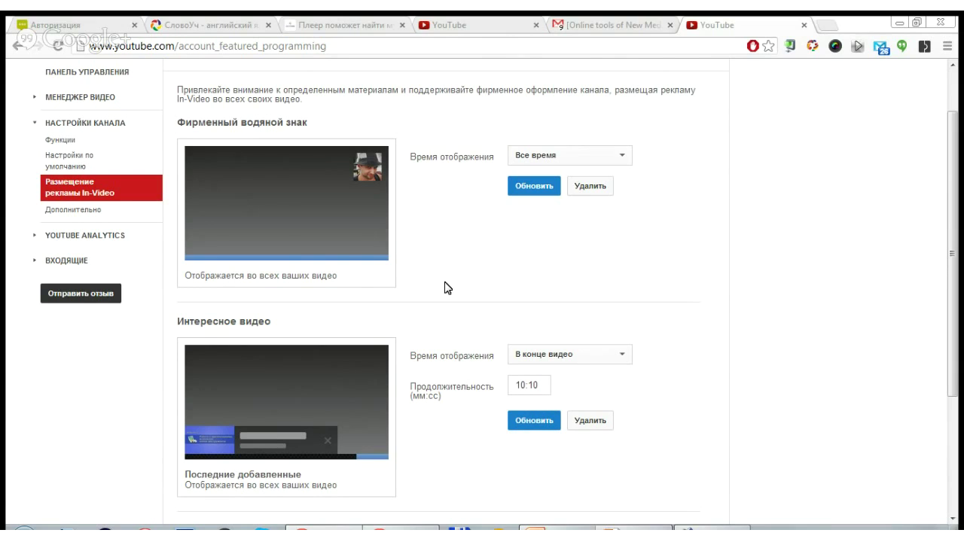
scroll(442, 333, "up", 1)
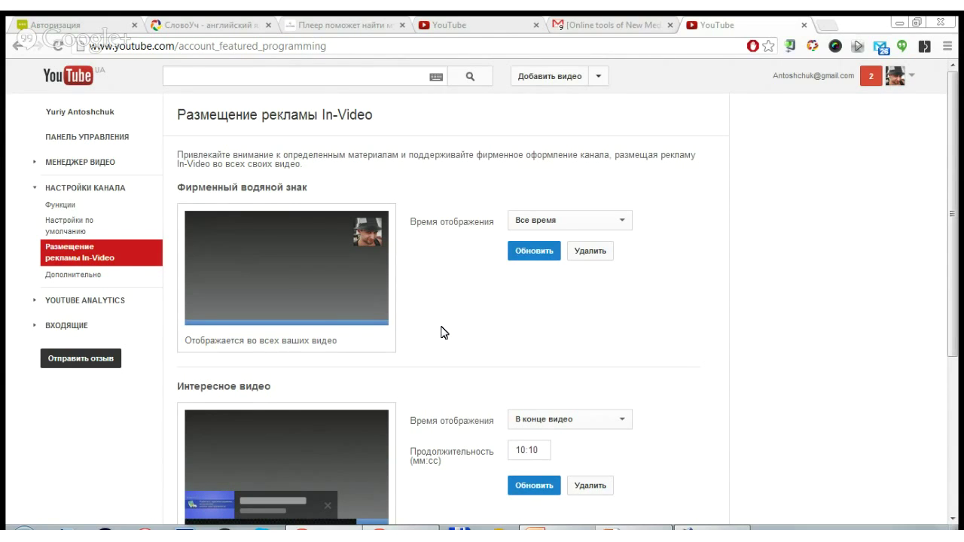
scroll(442, 333, "down", 1)
scroll(442, 330, "up", 1)
Open the Дополнительно channel settings and examine the country, channel keywords and Реклама options
left_click(86, 276)
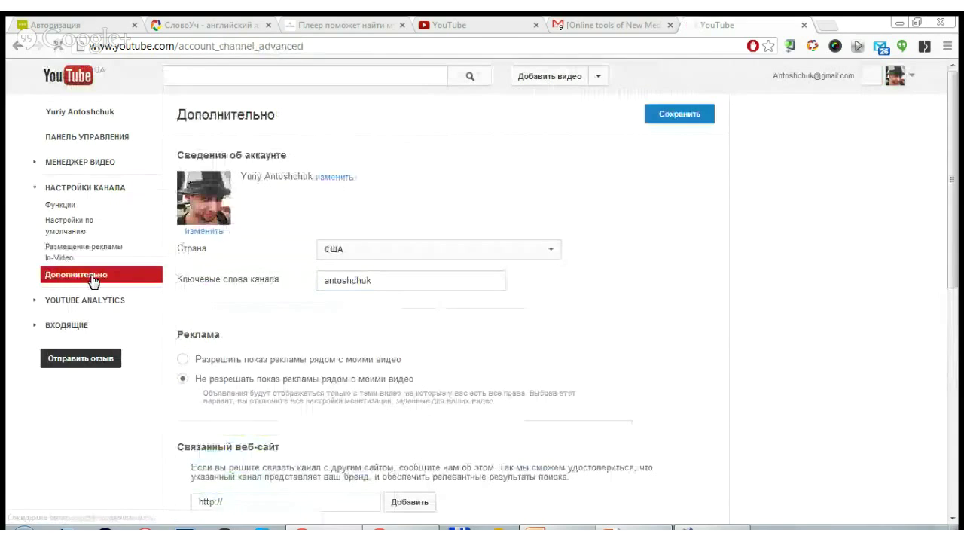
scroll(251, 250, "down", 1)
scroll(249, 249, "down", 1)
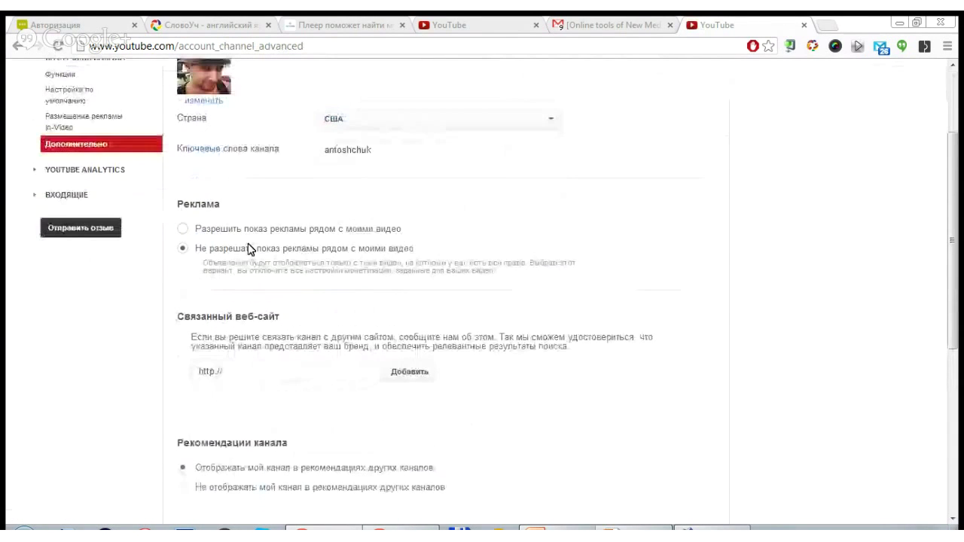
scroll(243, 255, "up", 1)
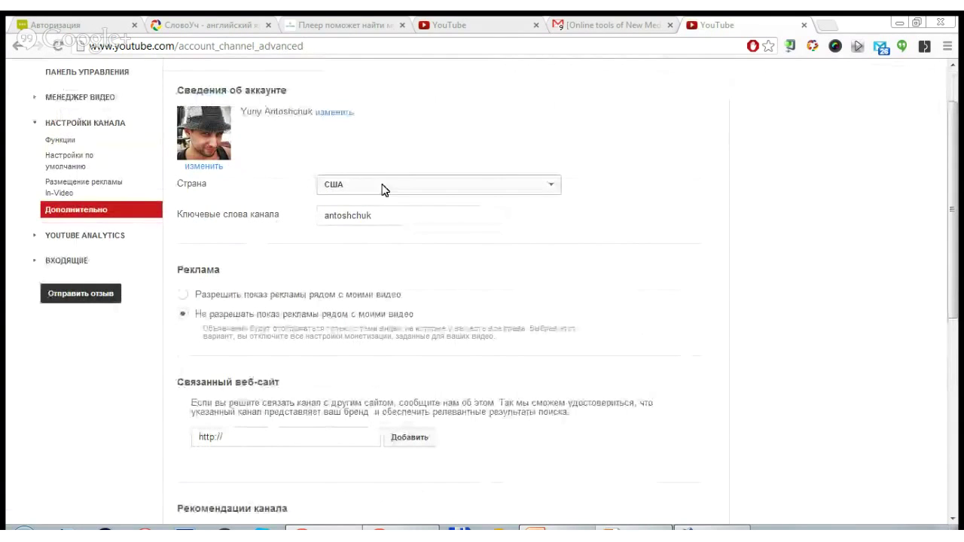
scroll(599, 301, "down", 1)
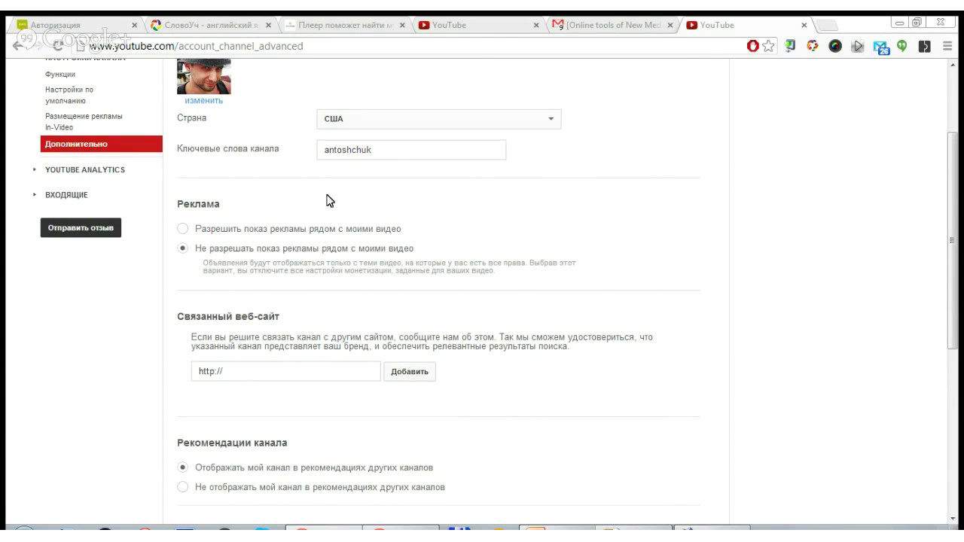
scroll(324, 204, "down", 1)
scroll(316, 207, "up", 1)
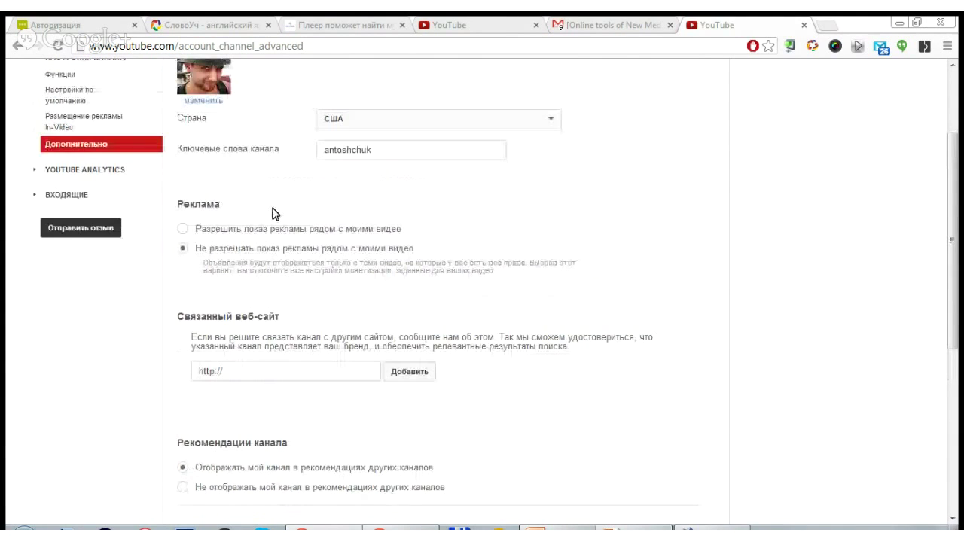
scroll(275, 214, "up", 1)
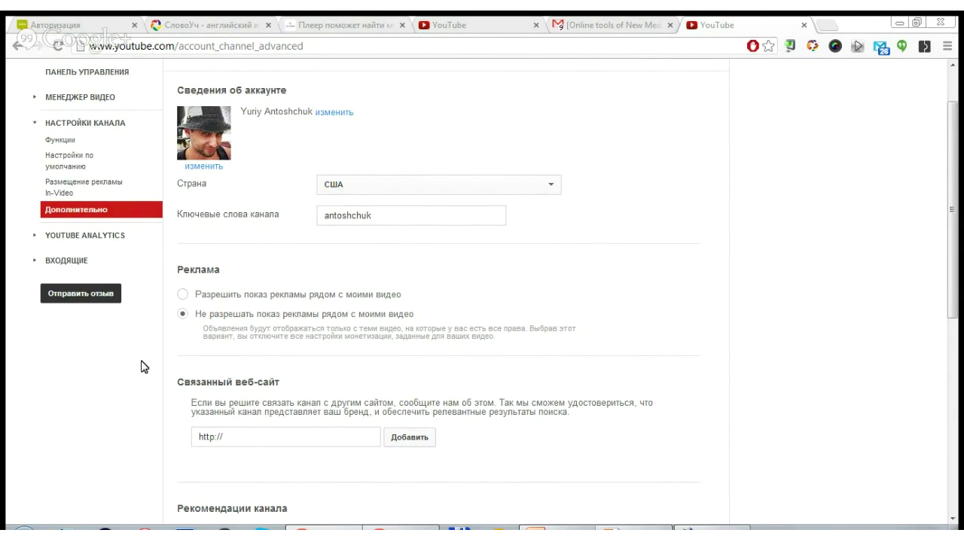
Inspect the Связанный веб-сайт address field and the Рекомендации канала and Число подписчиков options without changing them
scroll(143, 367, "down", 3)
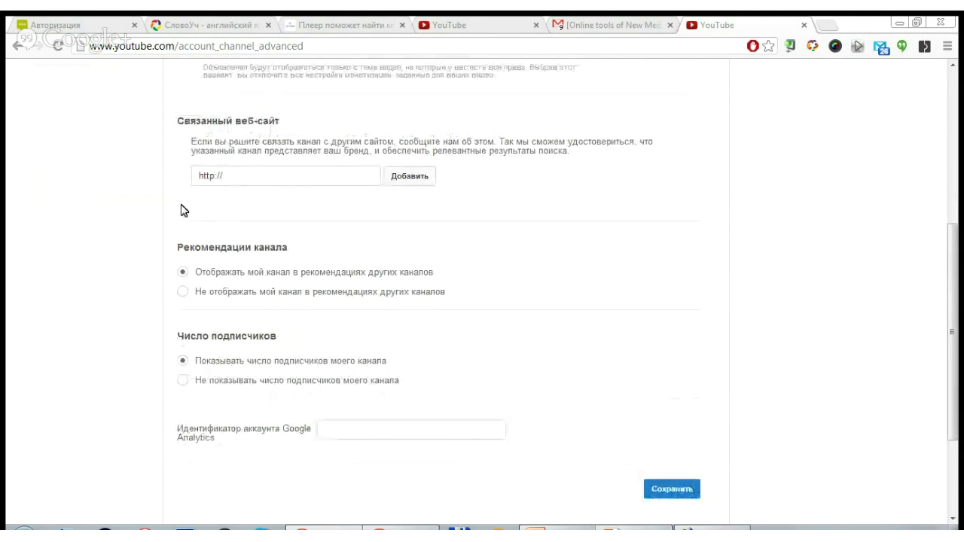
left_click(239, 175)
left_click(267, 213)
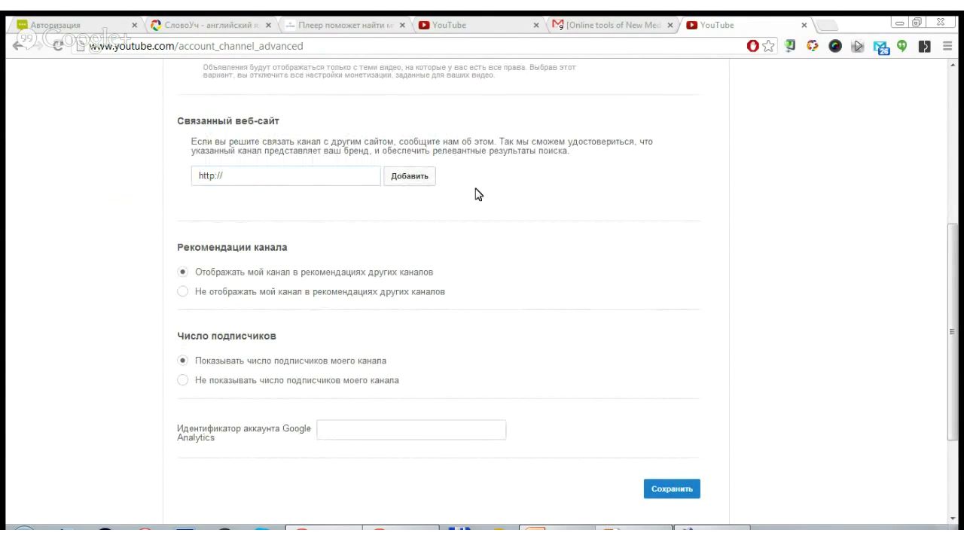
scroll(536, 225, "down", 2)
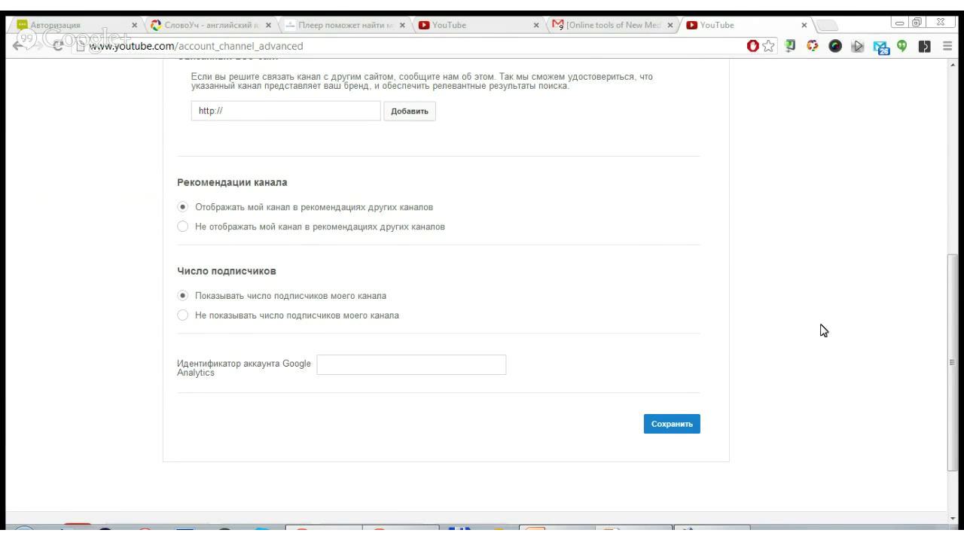
scroll(776, 295, "up", 5)
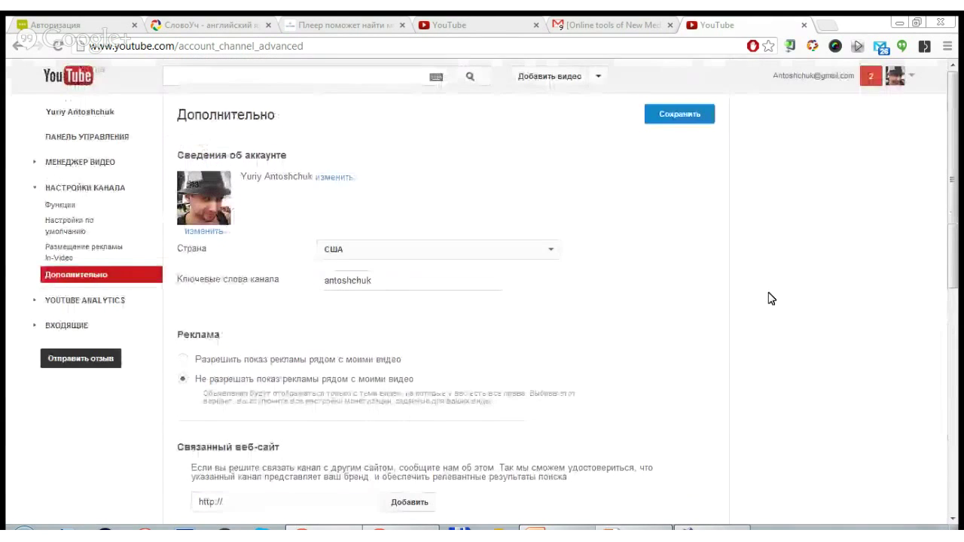
Open the channel page in a separate tab, compare its suggested channels with the Рекомендации канала and Число подписчиков settings, and close that tab
middle_click(81, 114)
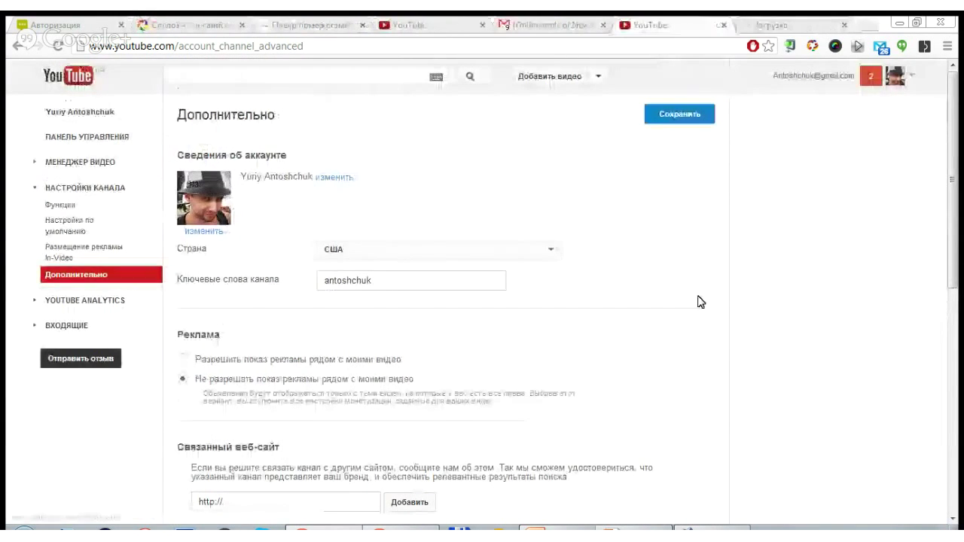
scroll(701, 301, "down", 5)
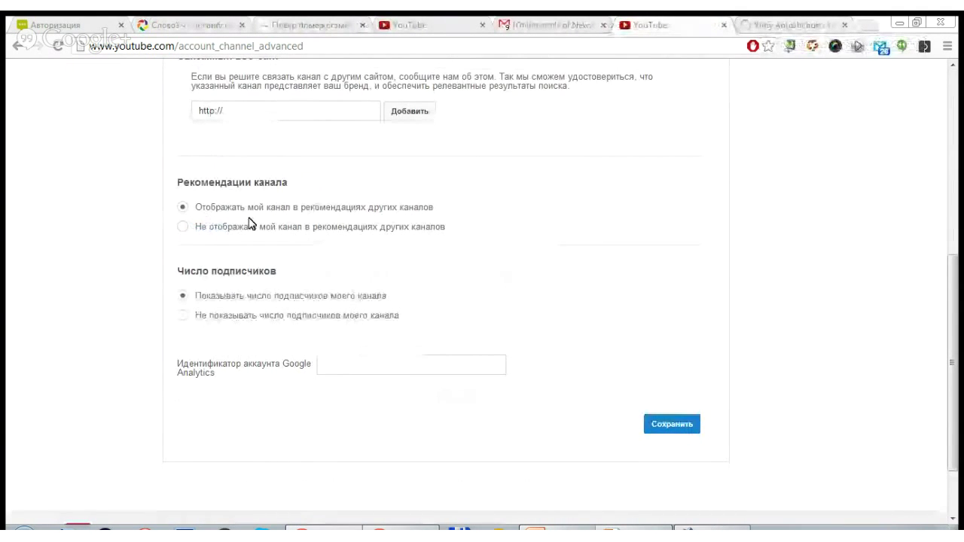
left_click(797, 23)
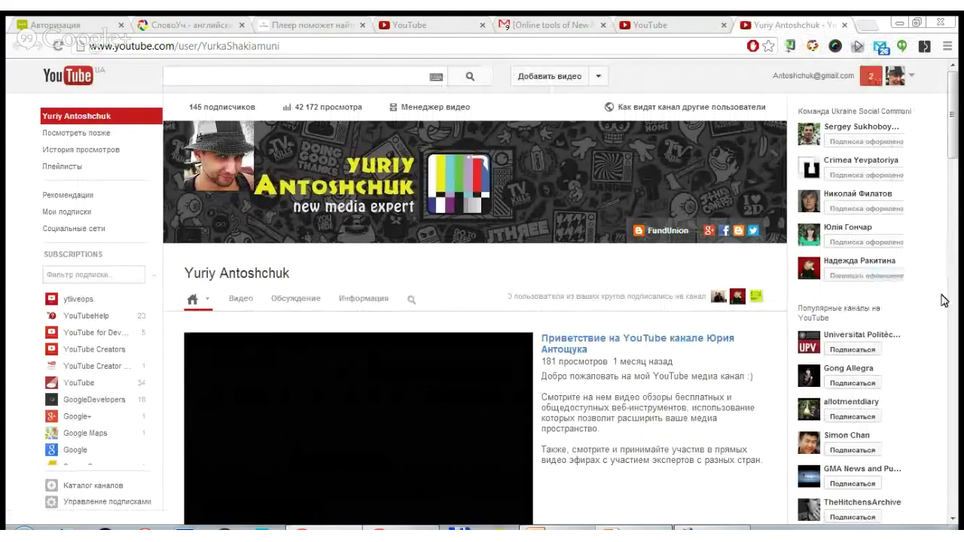
scroll(941, 301, "down", 3)
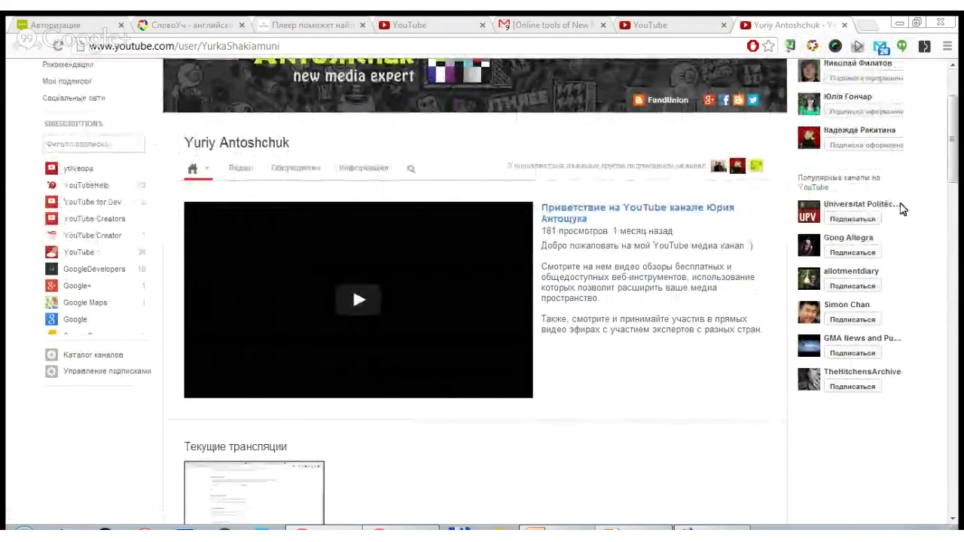
left_click(678, 24)
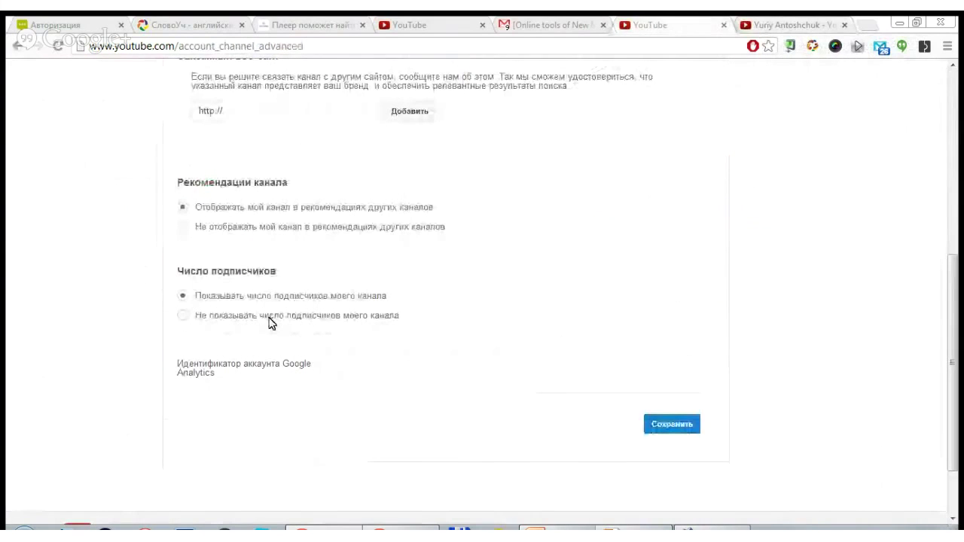
left_click(806, 24)
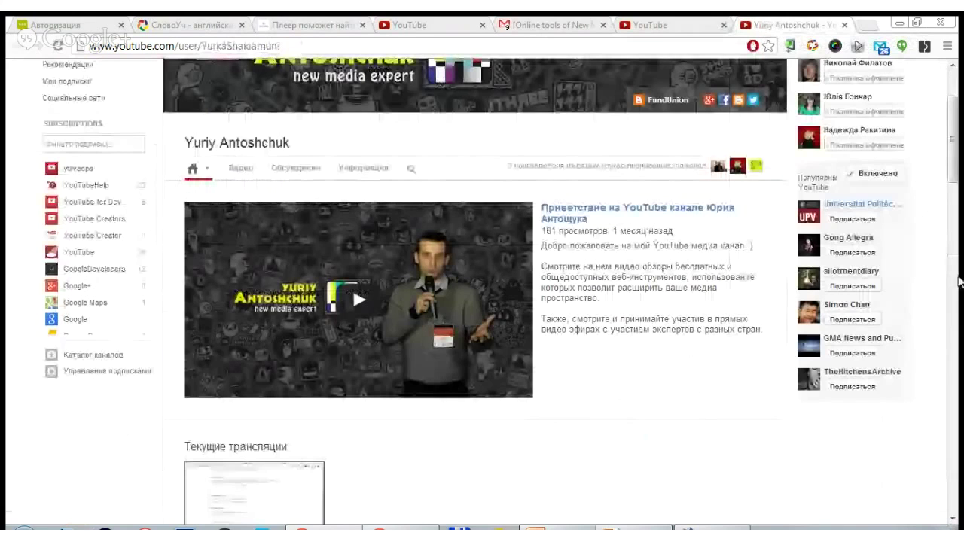
left_click(844, 25)
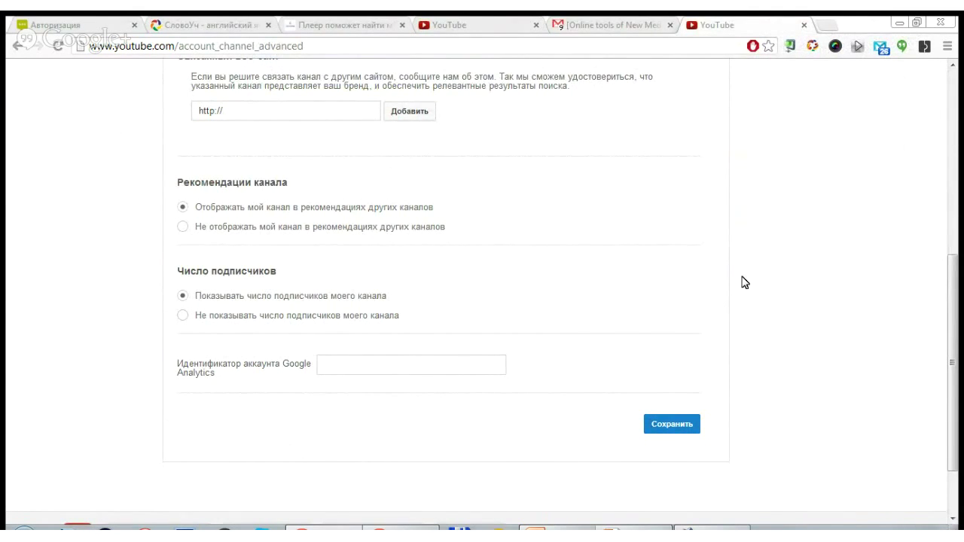
Point out the empty Google Analytics account ID field and look over the whole Дополнительно page once more
left_click(460, 365)
scroll(820, 327, "up", 5)
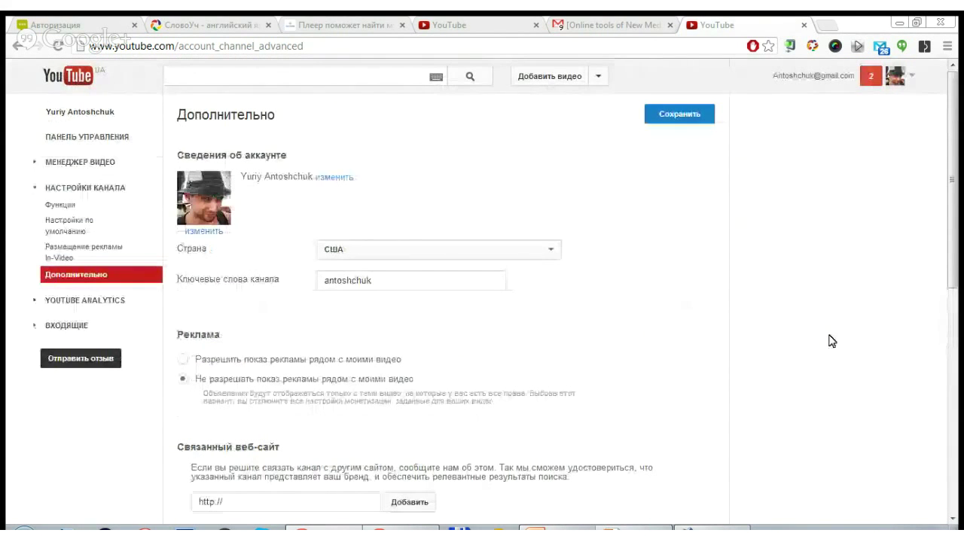
scroll(827, 355, "down", 2)
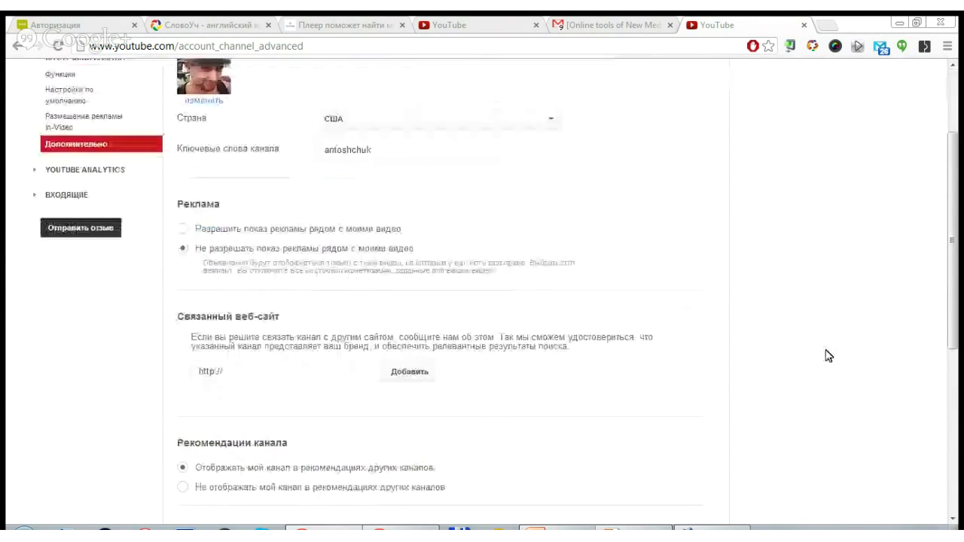
scroll(828, 356, "down", 4)
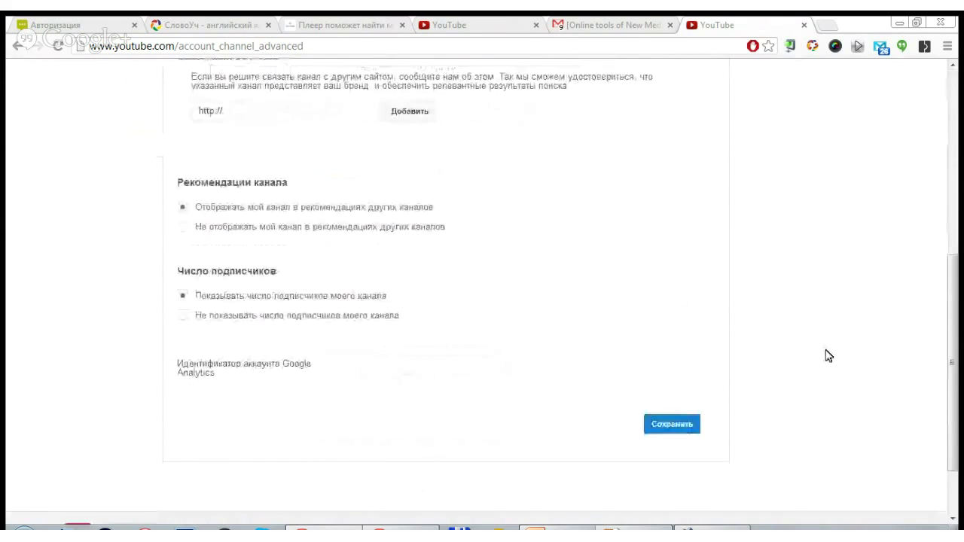
Leave the channel settings and open the YouTube Analytics section
scroll(828, 355, "up", 6)
left_click(93, 259)
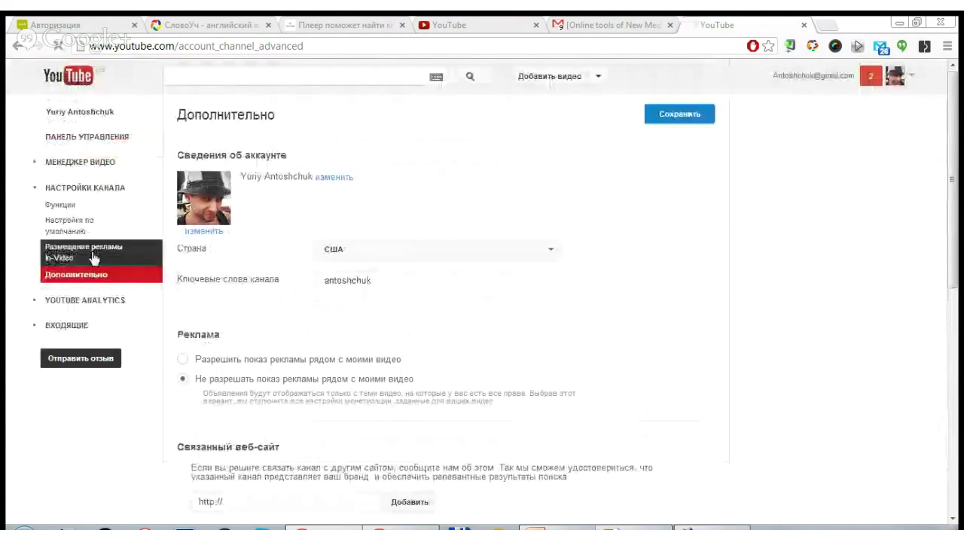
left_click(80, 303)
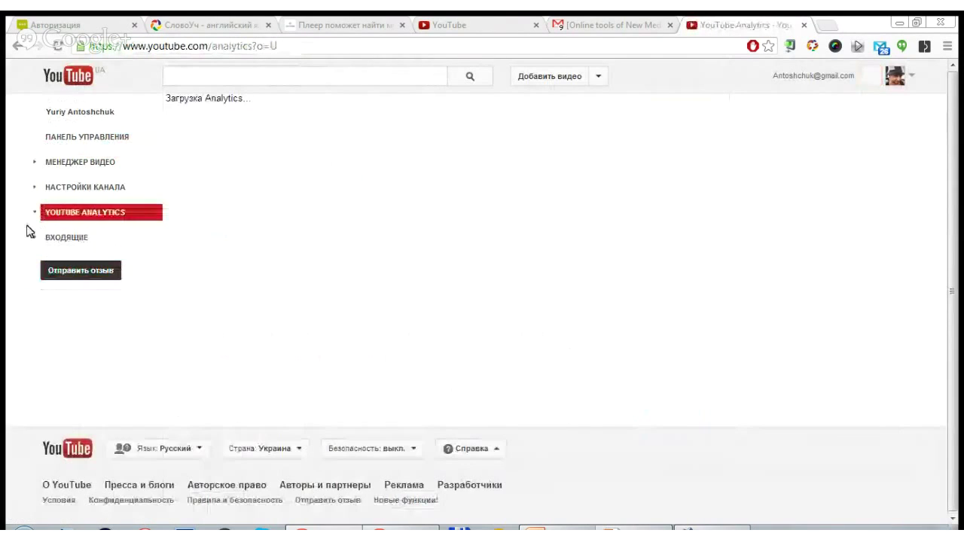